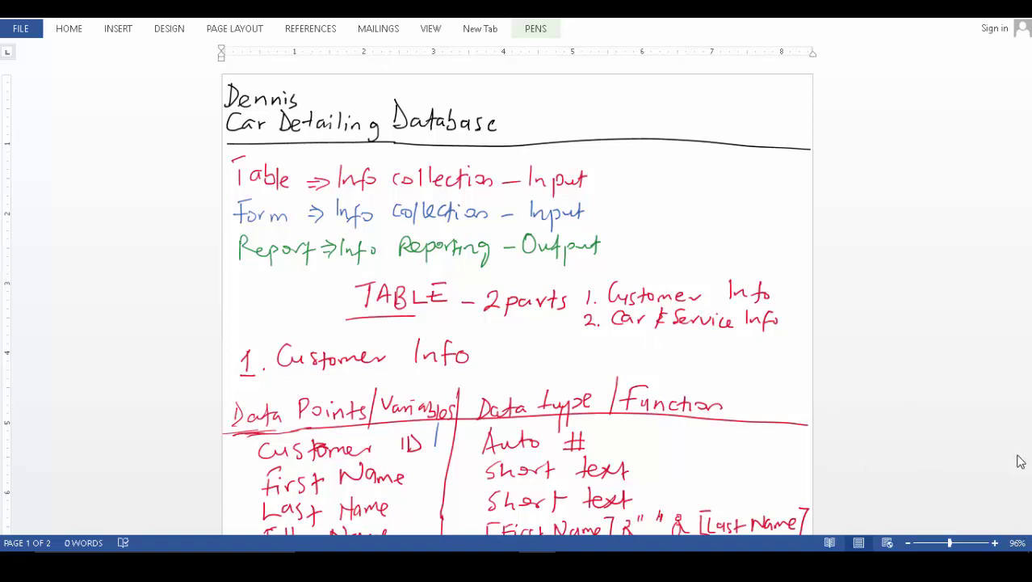
# - Read through the handwritten database overview and the Customer Info plan, covering its data points and data types from Customer ID to Telephone
pyautogui.moveTo(1028, 533)
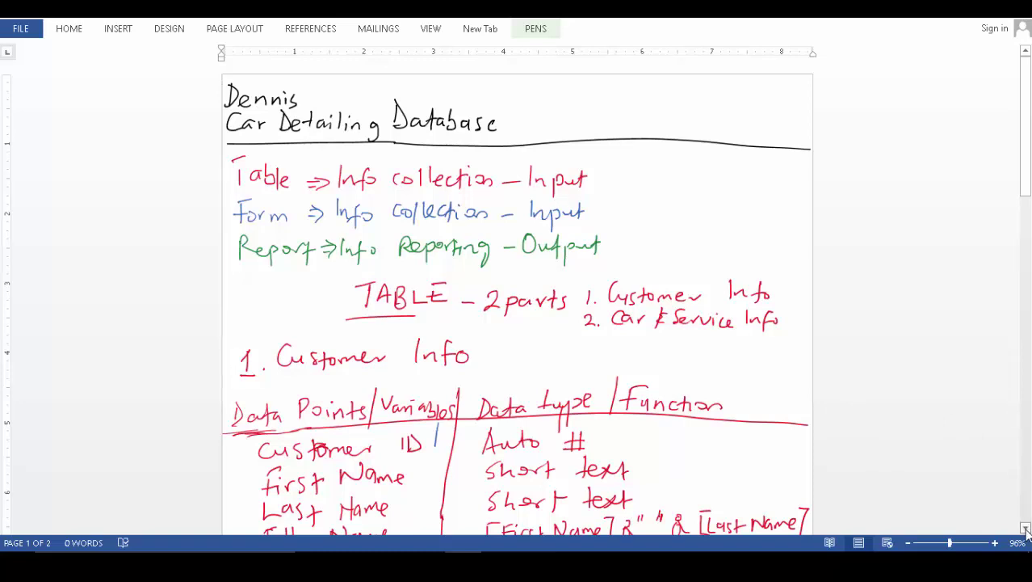
pyautogui.click(1027, 529)
pyautogui.click(1026, 529)
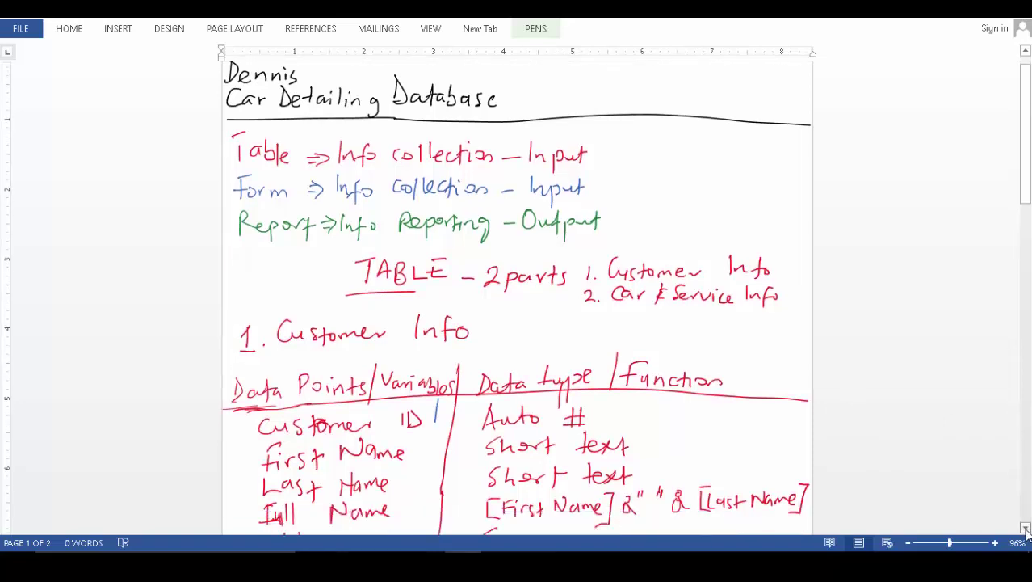
pyautogui.click(1026, 529)
pyautogui.click(1027, 529)
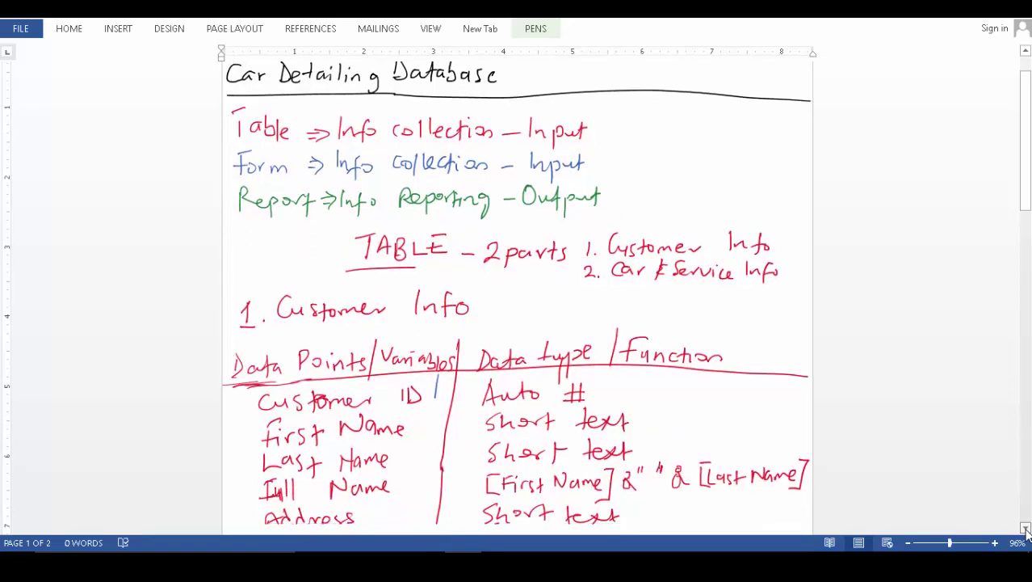
pyautogui.click(1027, 529)
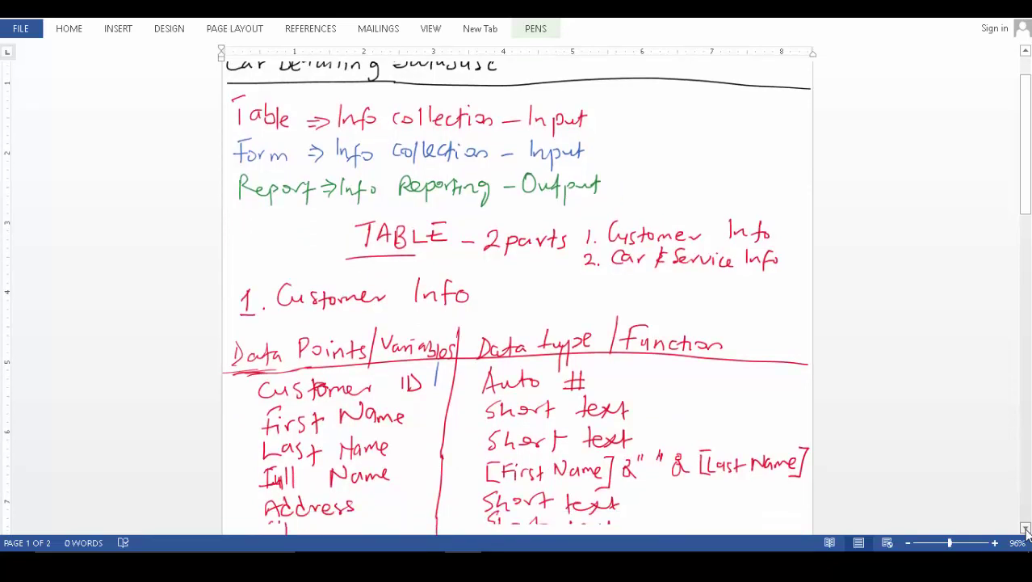
pyautogui.click(1027, 529)
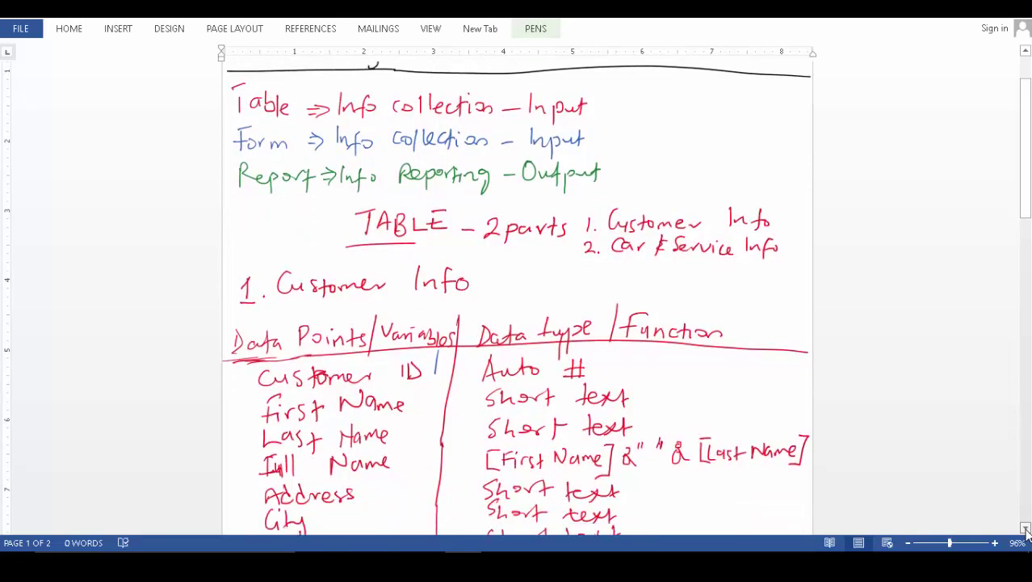
pyautogui.click(1027, 529)
pyautogui.click(1026, 529)
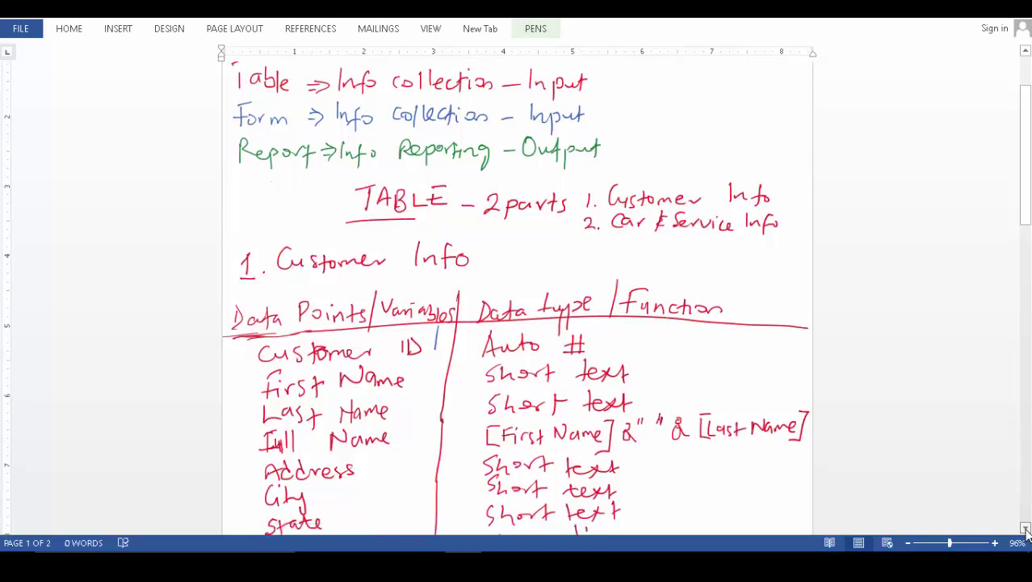
pyautogui.click(1027, 529)
pyautogui.click(1027, 529)
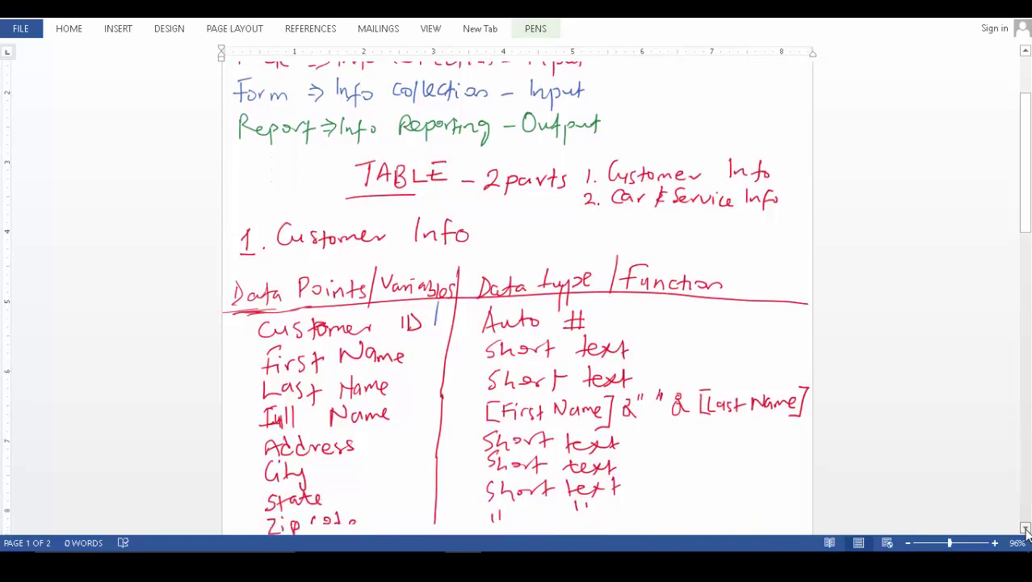
pyautogui.click(1027, 529)
pyautogui.click(1026, 529)
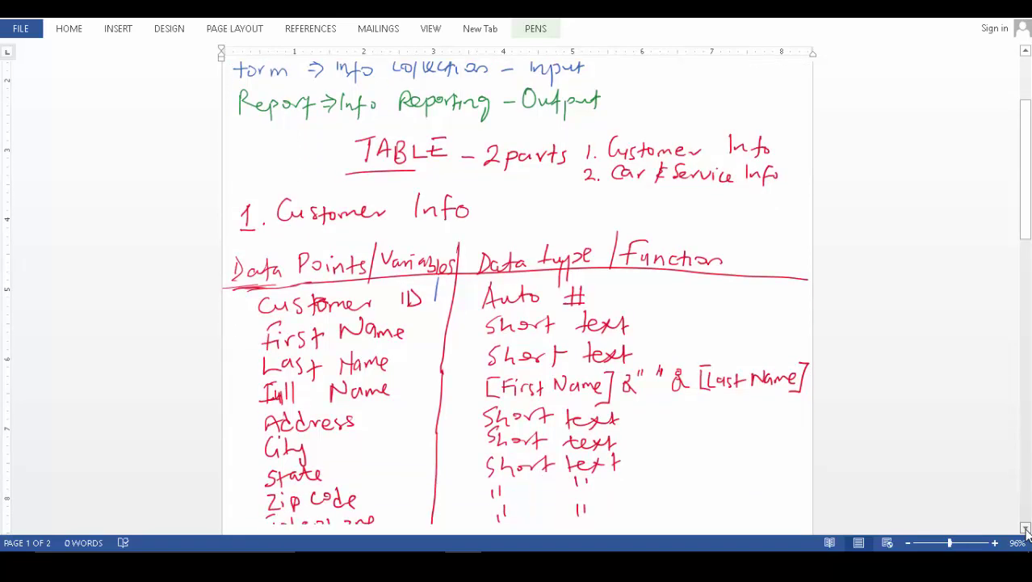
pyautogui.click(1026, 529)
pyautogui.click(1027, 529)
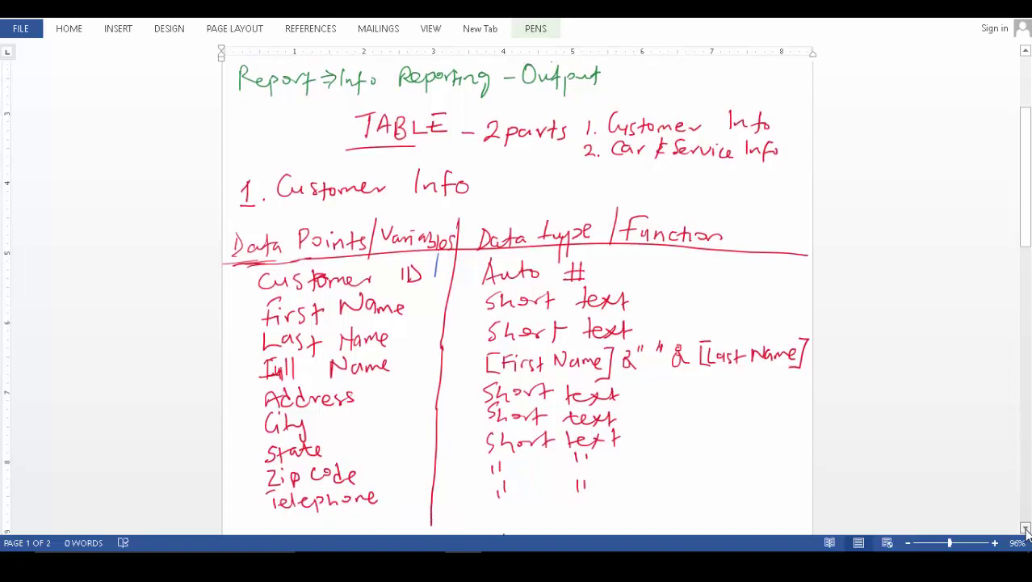
pyautogui.click(1027, 529)
pyautogui.click(1027, 529)
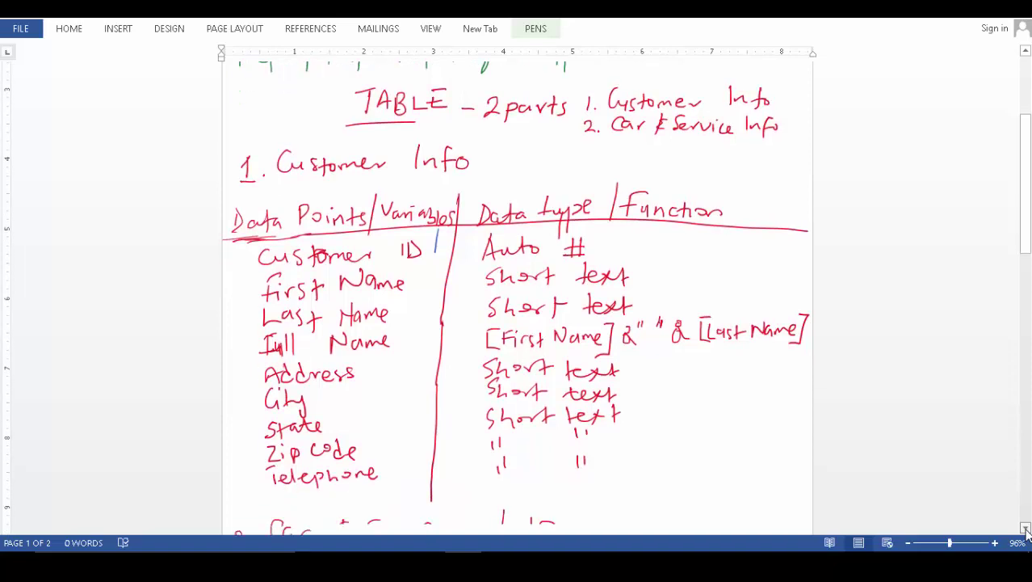
pyautogui.click(1027, 529)
pyautogui.click(1027, 529)
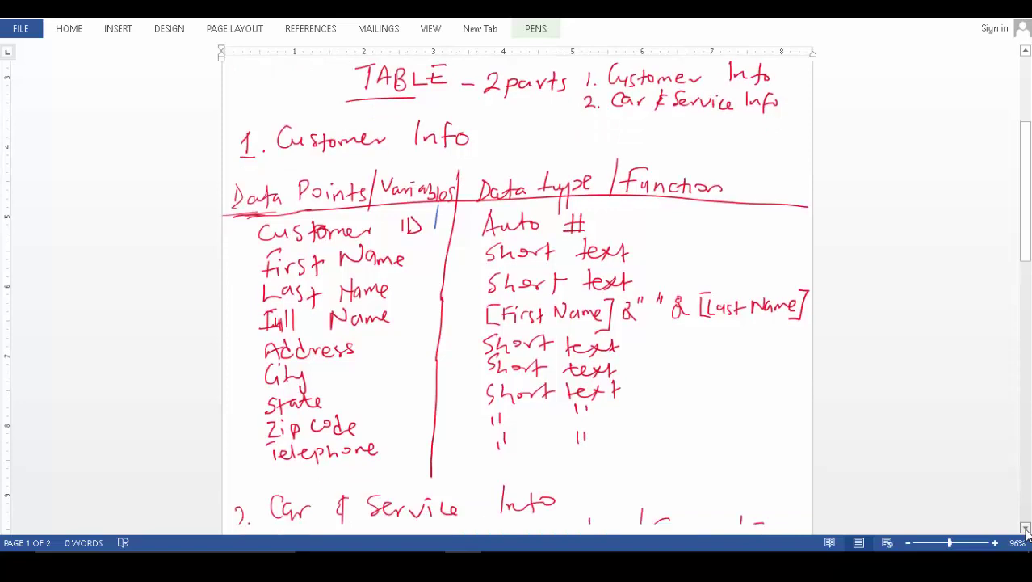
pyautogui.click(1027, 529)
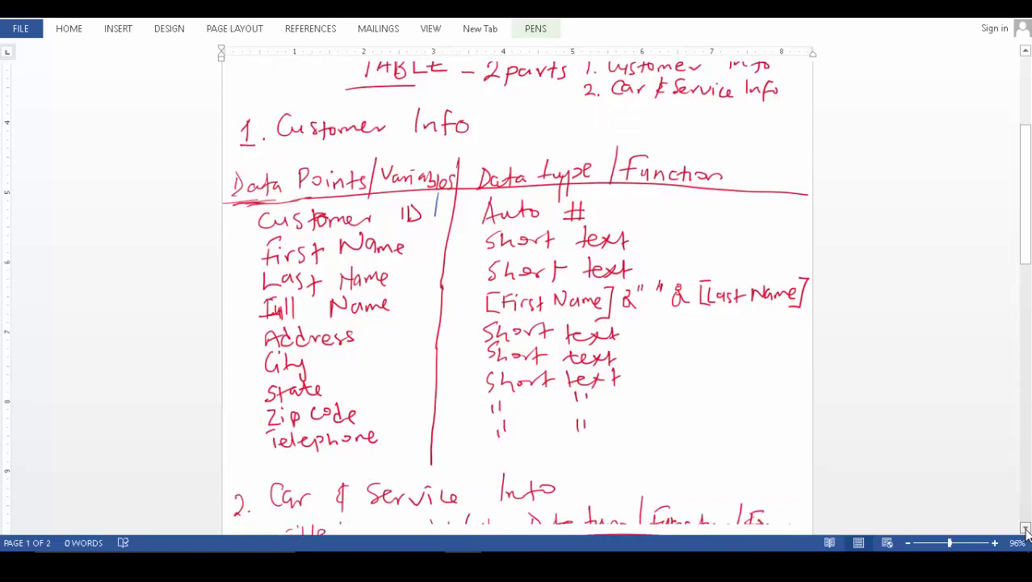
pyautogui.click(1027, 529)
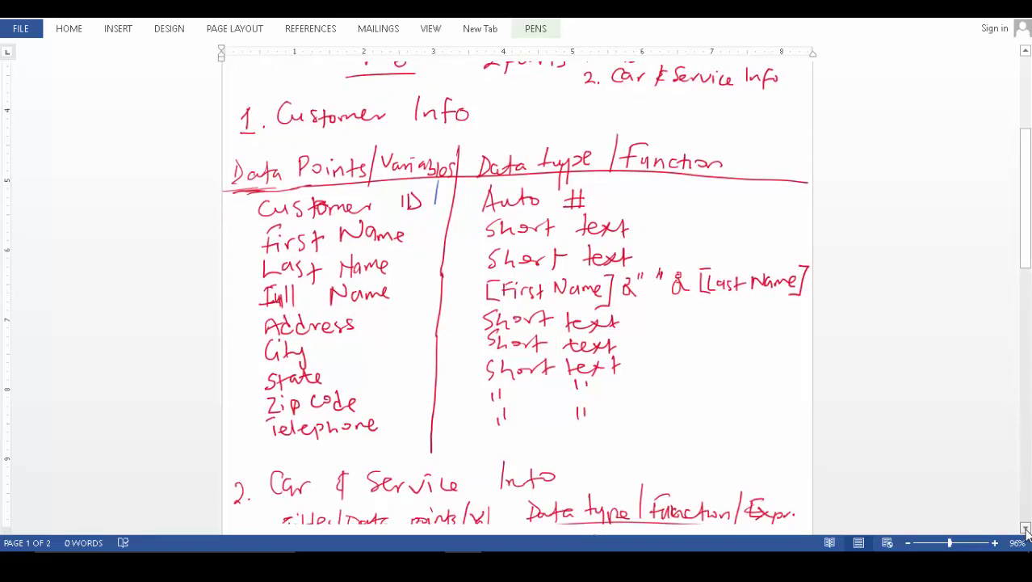
pyautogui.click(1027, 529)
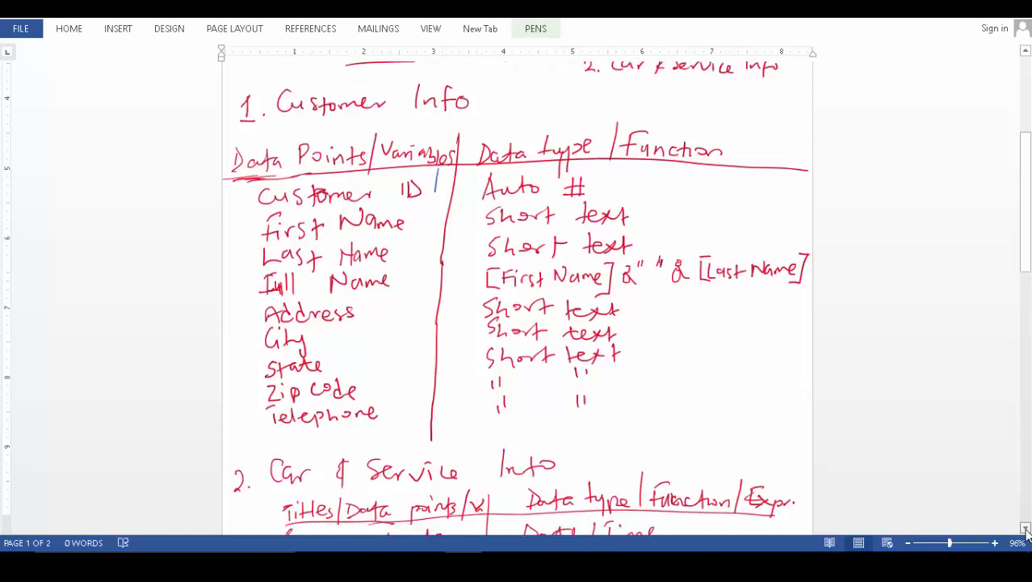
pyautogui.click(1026, 529)
pyautogui.click(1027, 529)
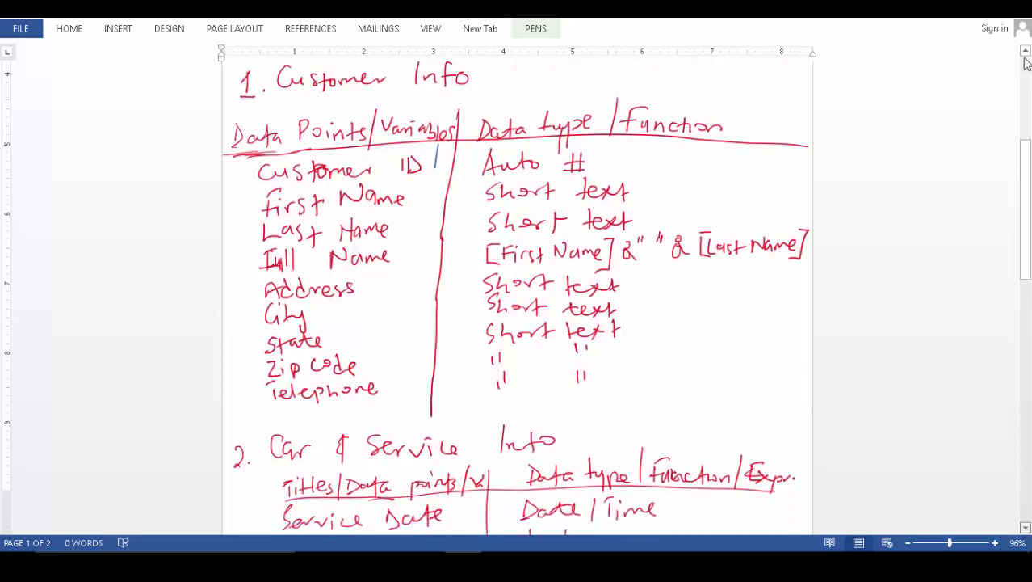
# - Examine the beginning of the Car & Service Info plan, including its titles, data types and first car fields
pyautogui.moveTo(1022, 145); pyautogui.dragTo(1022, 156)
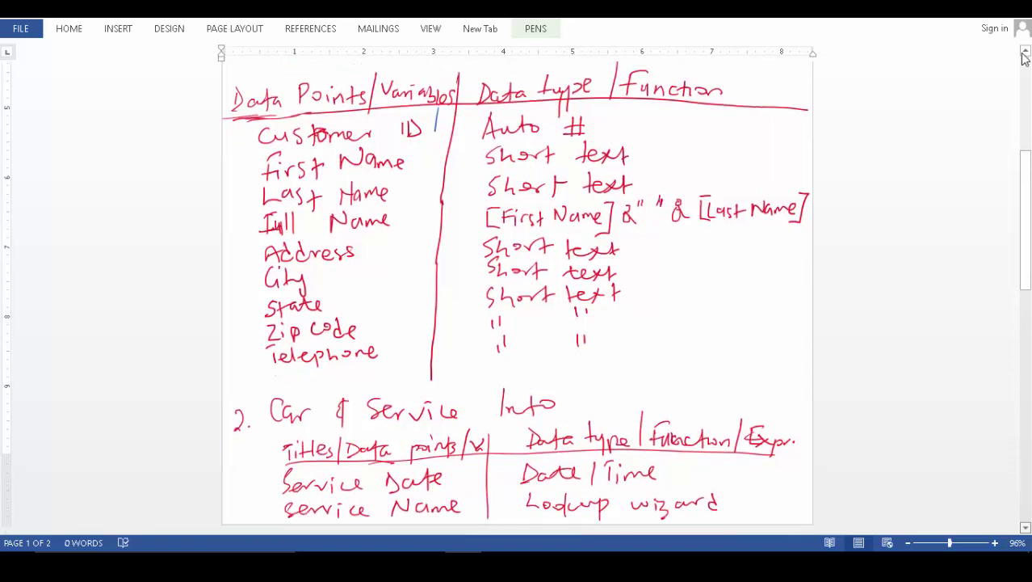
pyautogui.scroll(-2, 1024, 56)
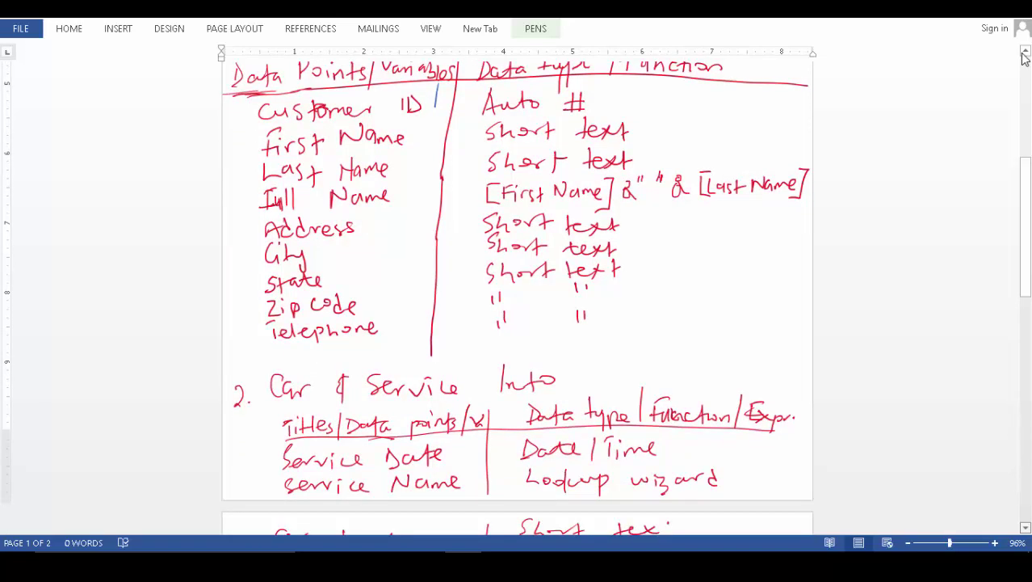
pyautogui.scroll(-1, 1023, 57)
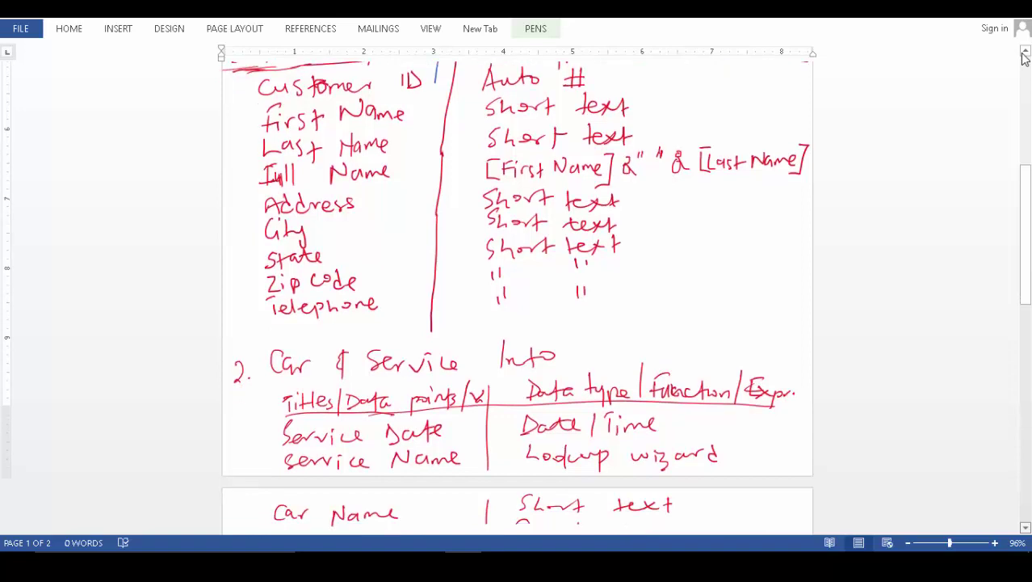
pyautogui.scroll(-1, 1023, 56)
pyautogui.scroll(-1, 1024, 56)
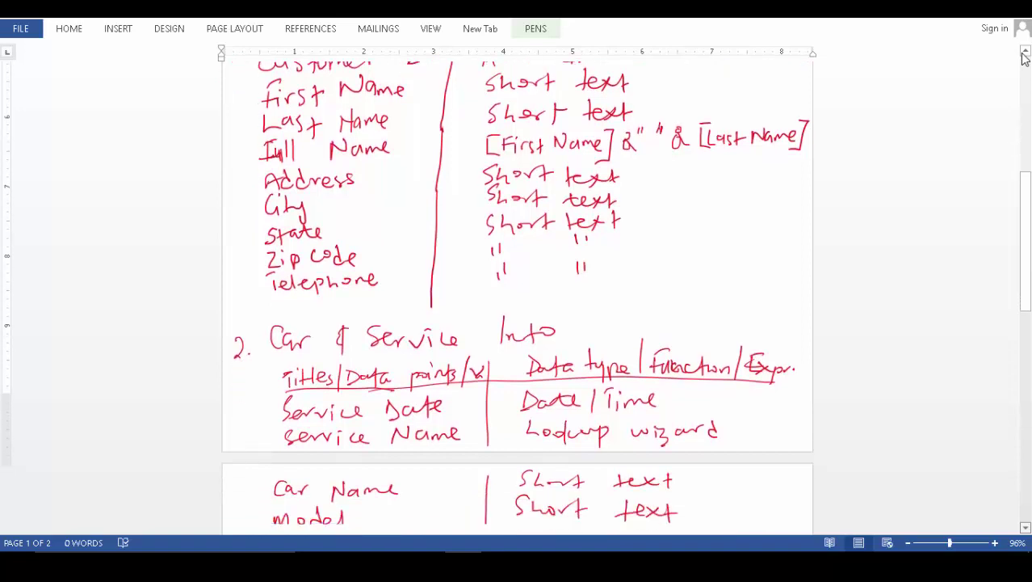
pyautogui.scroll(-2, 1024, 234)
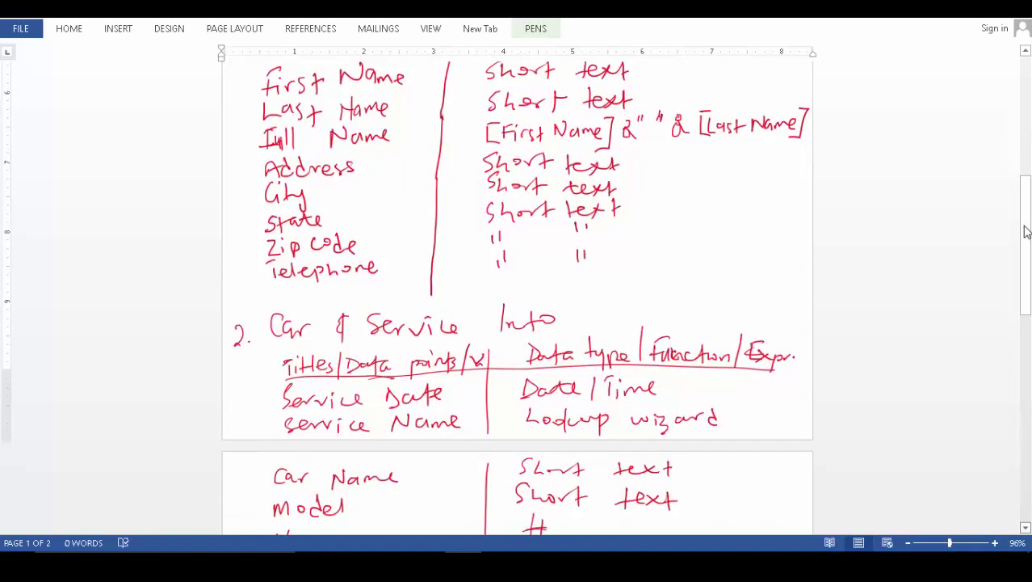
pyautogui.click(1024, 168)
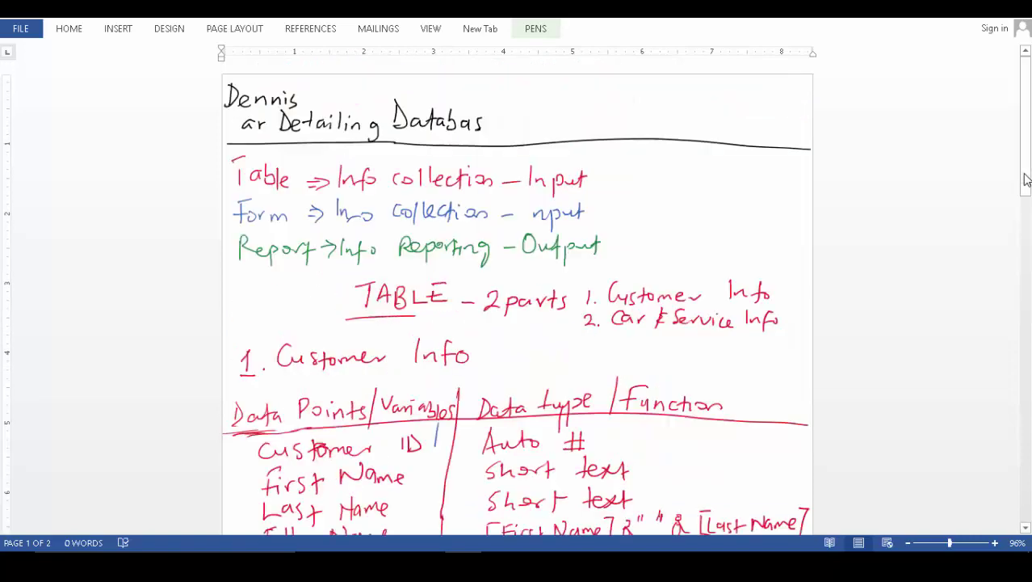
pyautogui.click(1025, 186)
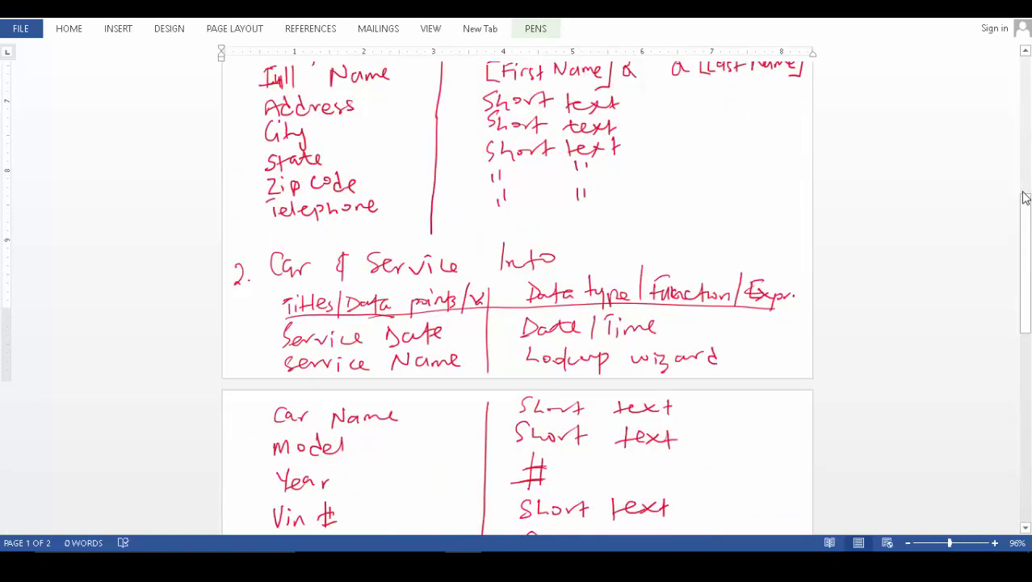
# - Mark Customer ID, First Name, Last Name and Full Name in the Customer Info list with short green pen strokes
pyautogui.moveTo(1024, 228); pyautogui.dragTo(1028, 145)
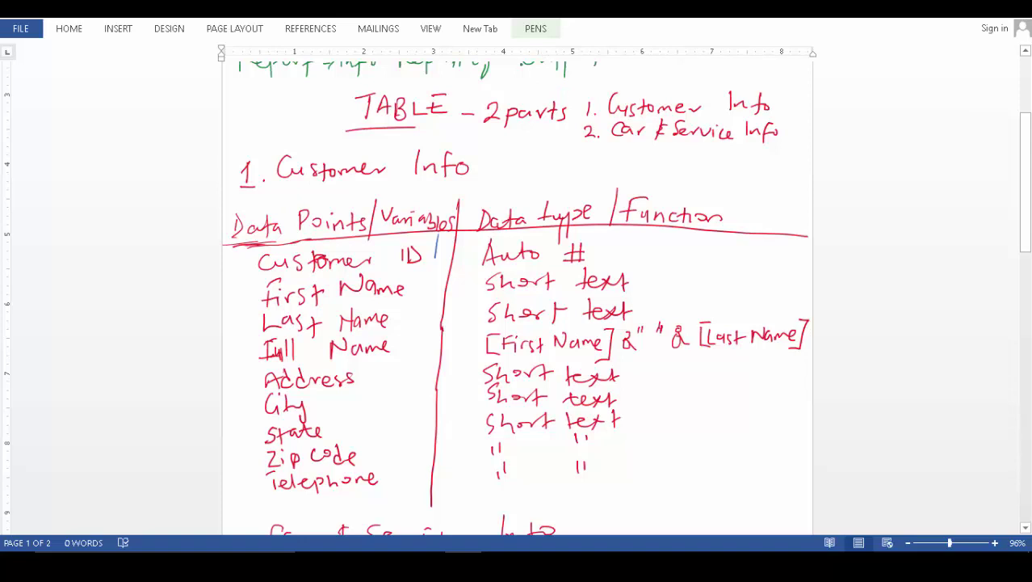
pyautogui.moveTo(241, 279); pyautogui.dragTo(262, 266)
pyautogui.moveTo(255, 305); pyautogui.dragTo(268, 289)
pyautogui.moveTo(248, 332); pyautogui.dragTo(259, 317)
pyautogui.moveTo(237, 368); pyautogui.dragTo(252, 353)
pyautogui.click(651, 341)
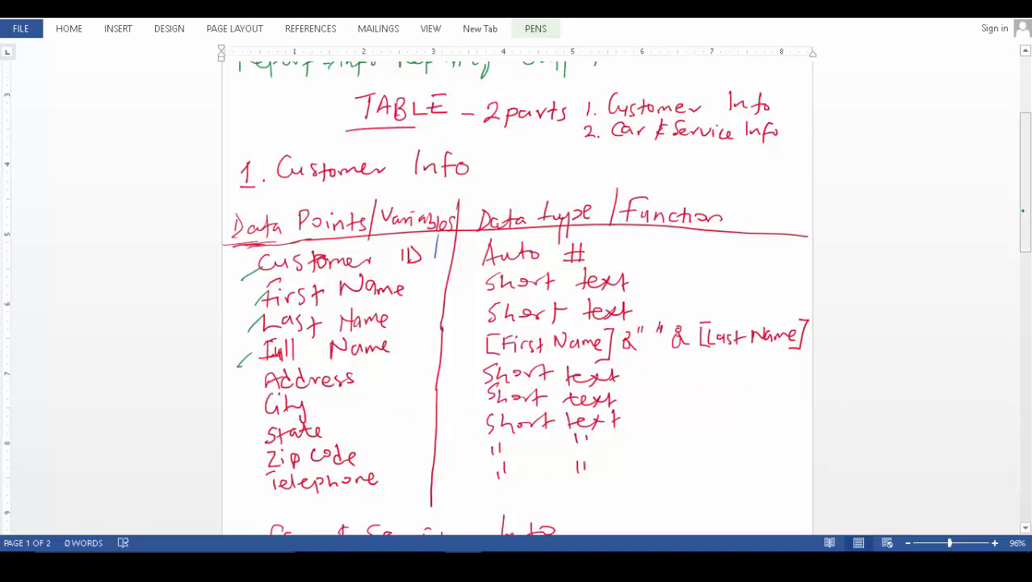
# - Draw a green star in front of Next Service Date at the end of the Car & Service Info list
pyautogui.moveTo(1023, 211); pyautogui.dragTo(1024, 314)
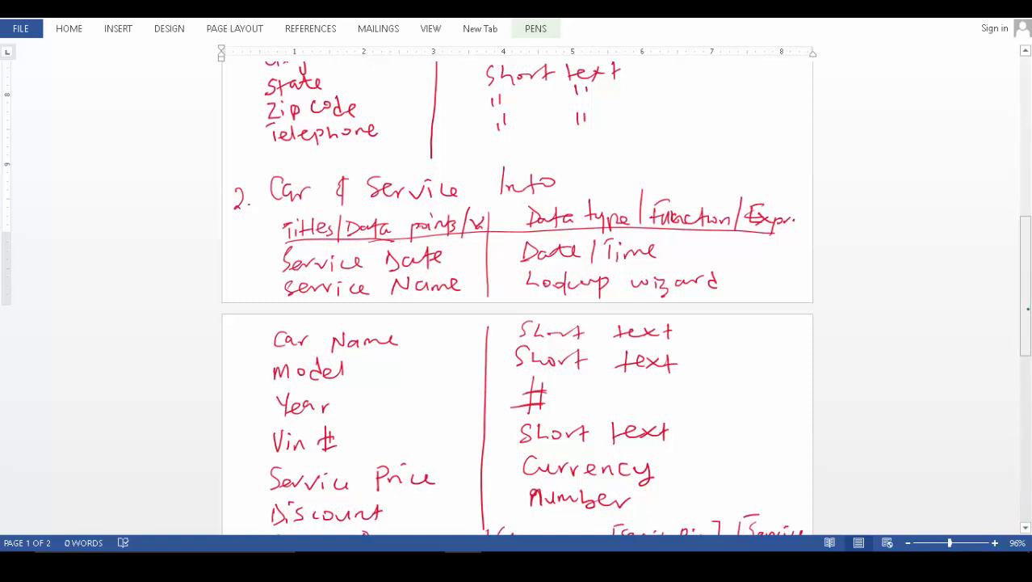
pyautogui.moveTo(1027, 309); pyautogui.dragTo(1028, 365)
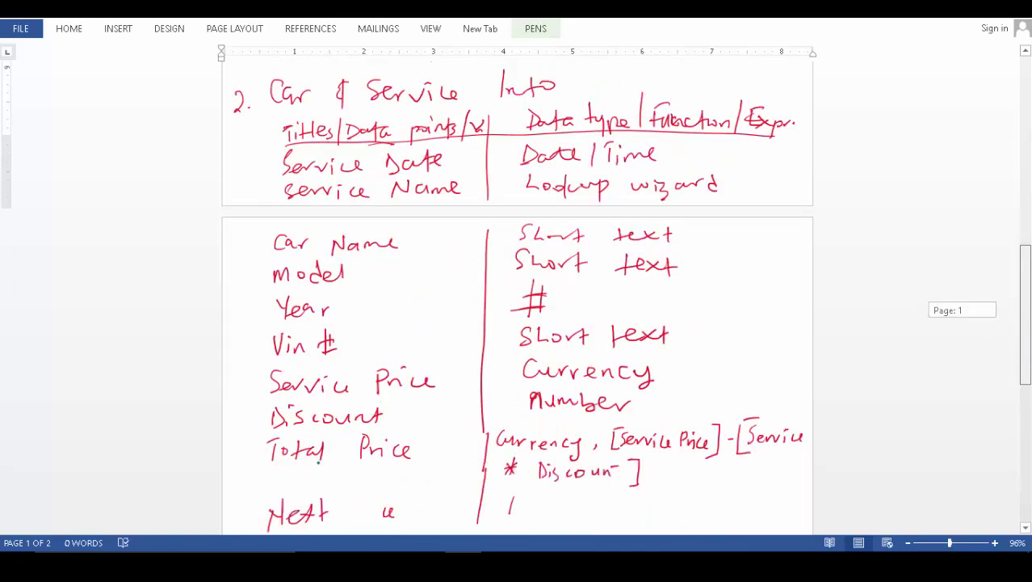
pyautogui.scroll(-1, 350, 462)
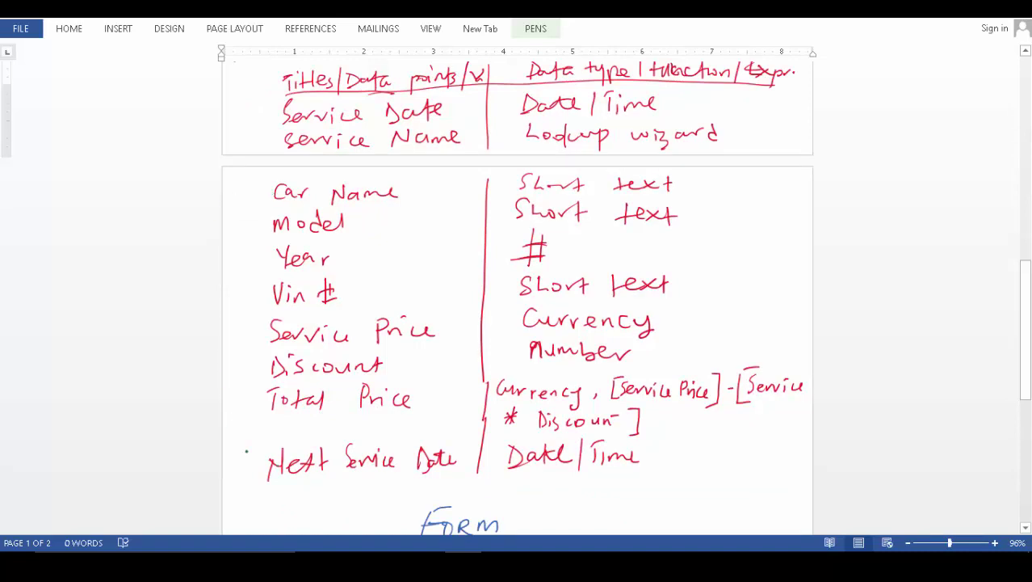
pyautogui.moveTo(239, 458); pyautogui.dragTo(257, 477)
pyautogui.moveTo(257, 454)
pyautogui.mouseDown()
pyautogui.moveTo(240, 478)
pyautogui.moveTo(259, 462)
pyautogui.moveTo(249, 484)
pyautogui.moveTo(258, 458)
pyautogui.moveTo(260, 473)
pyautogui.moveTo(251, 473)
pyautogui.mouseUp()
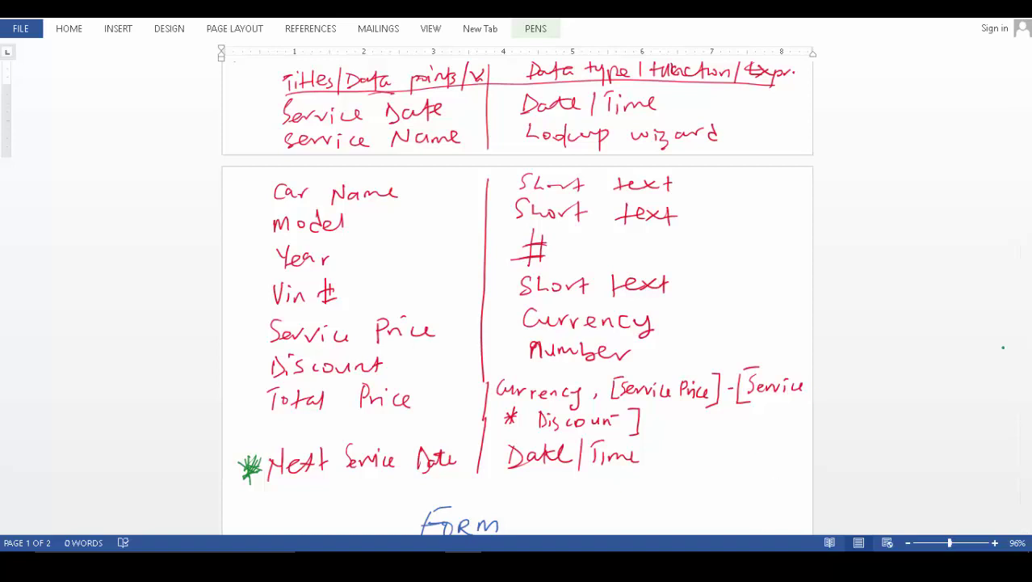
# - Read through the rest of the handwritten plan, covering the final service fields, the Form note and the Report titles with their expressions
pyautogui.click(1024, 329)
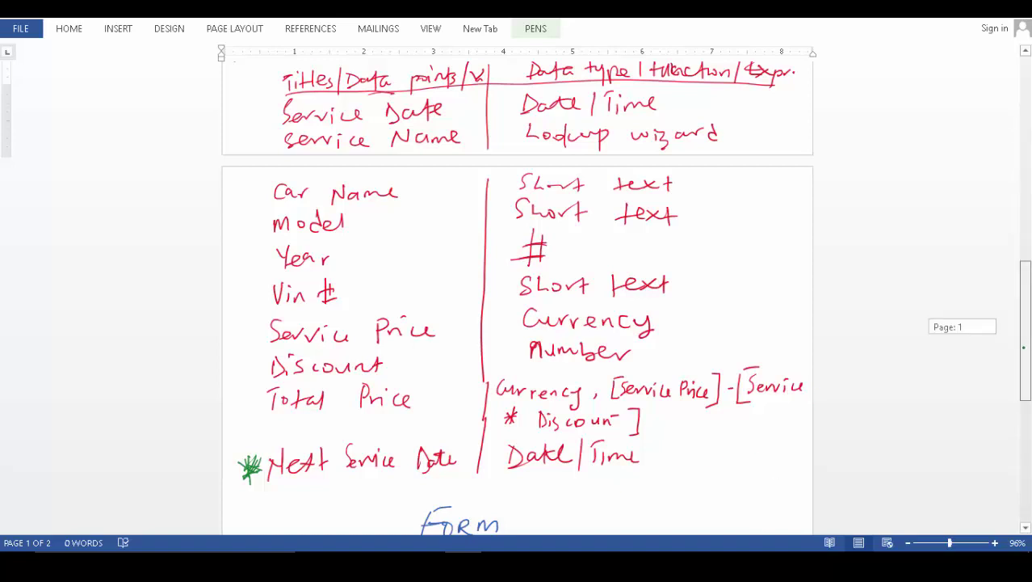
pyautogui.moveTo(1023, 348); pyautogui.dragTo(1024, 407)
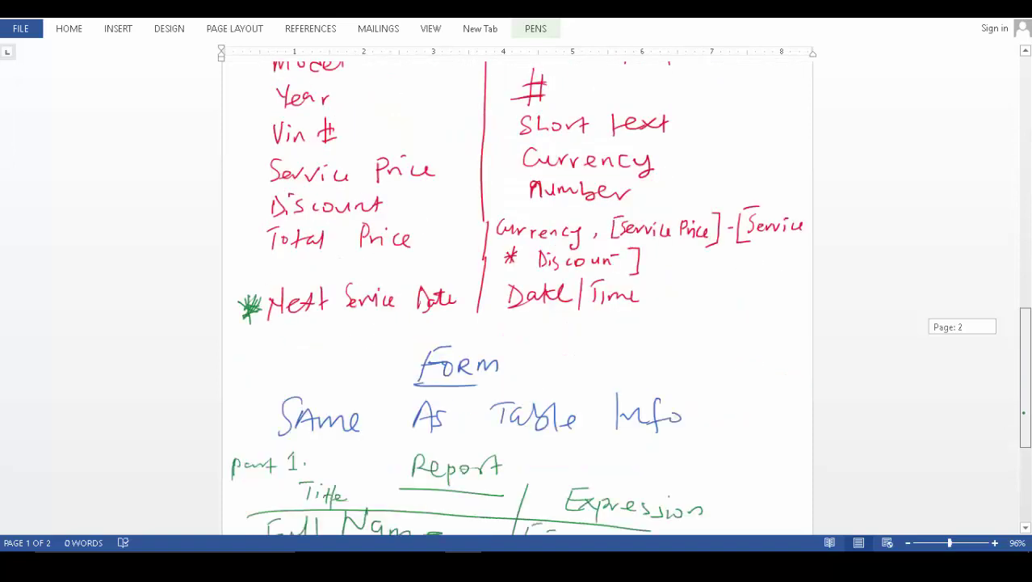
pyautogui.moveTo(1024, 407); pyautogui.dragTo(1024, 446)
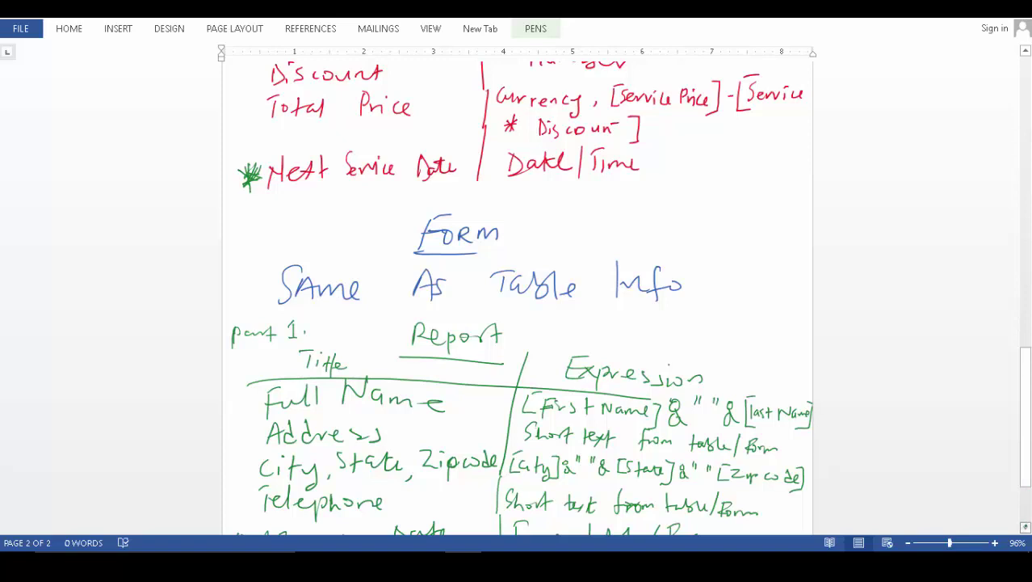
pyautogui.click(1025, 526)
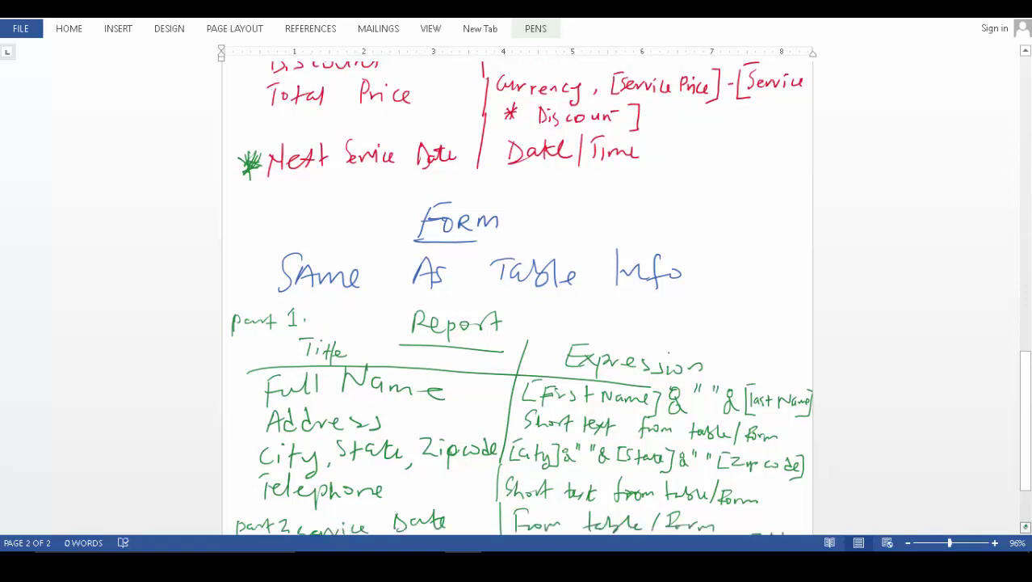
pyautogui.click(1025, 527)
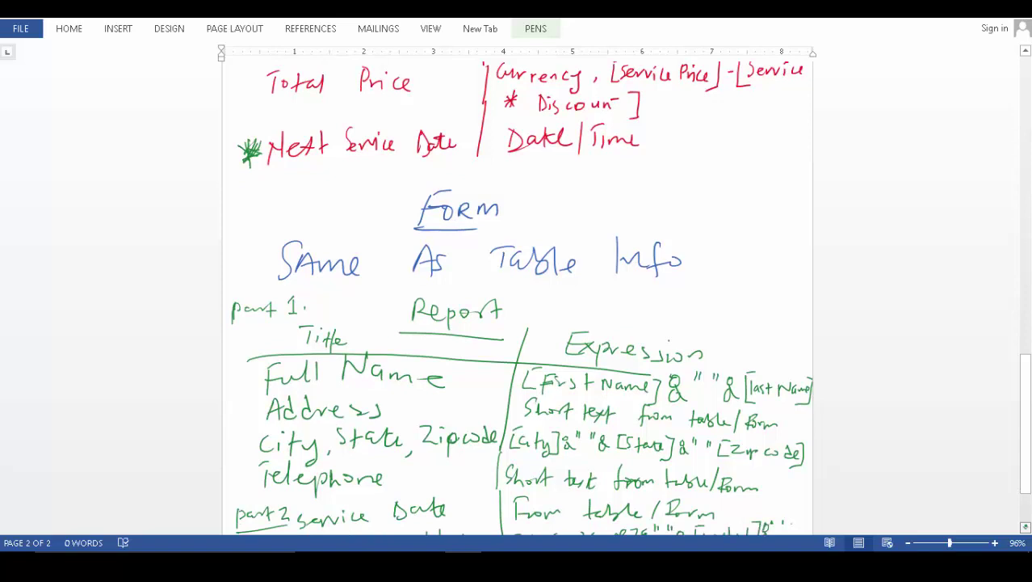
pyautogui.click(1025, 526)
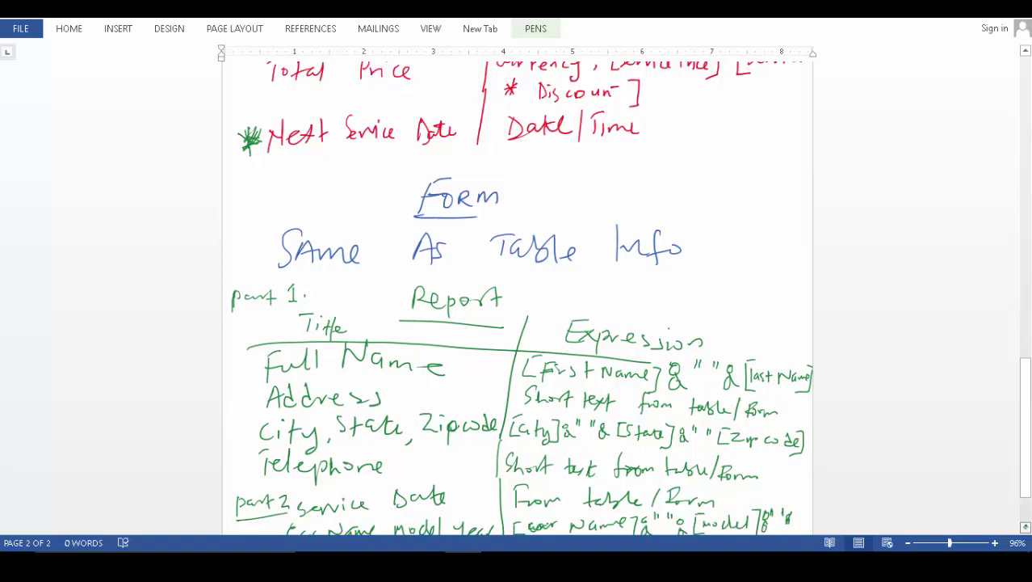
pyautogui.click(1025, 526)
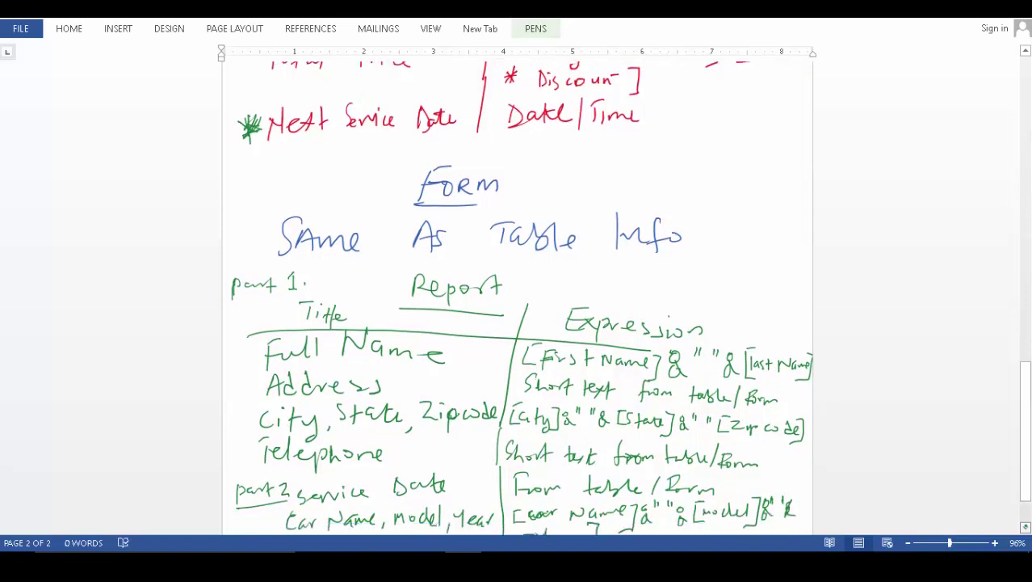
pyautogui.scroll(-1, 517, 299)
pyautogui.scroll(-1, 517, 299)
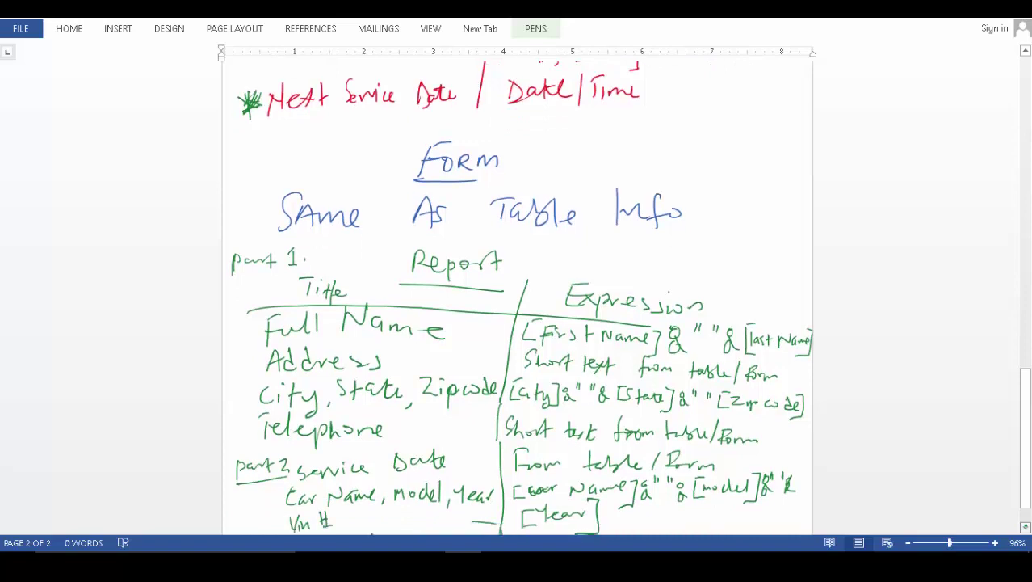
pyautogui.scroll(-1, 517, 299)
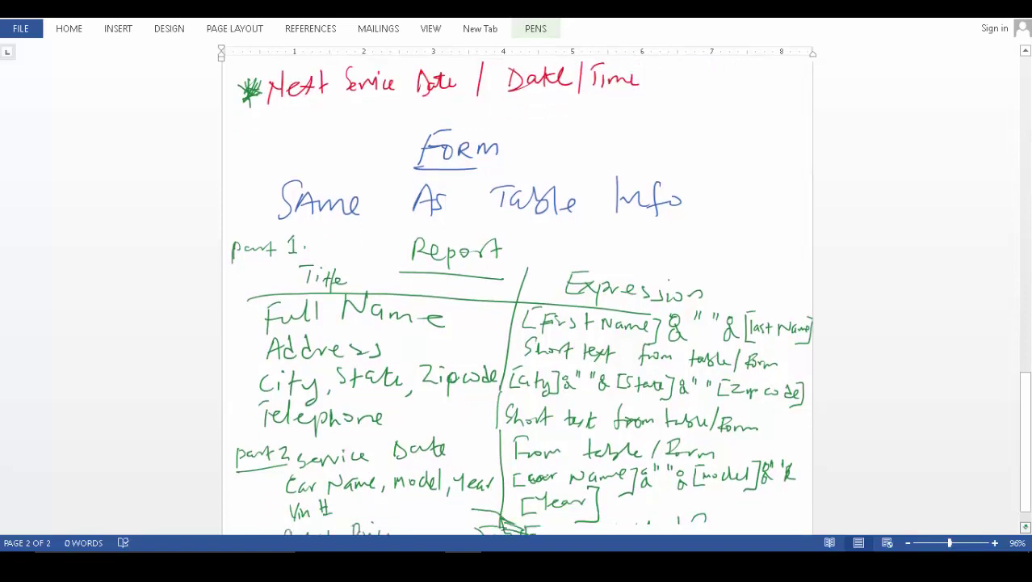
pyautogui.scroll(-1, 517, 299)
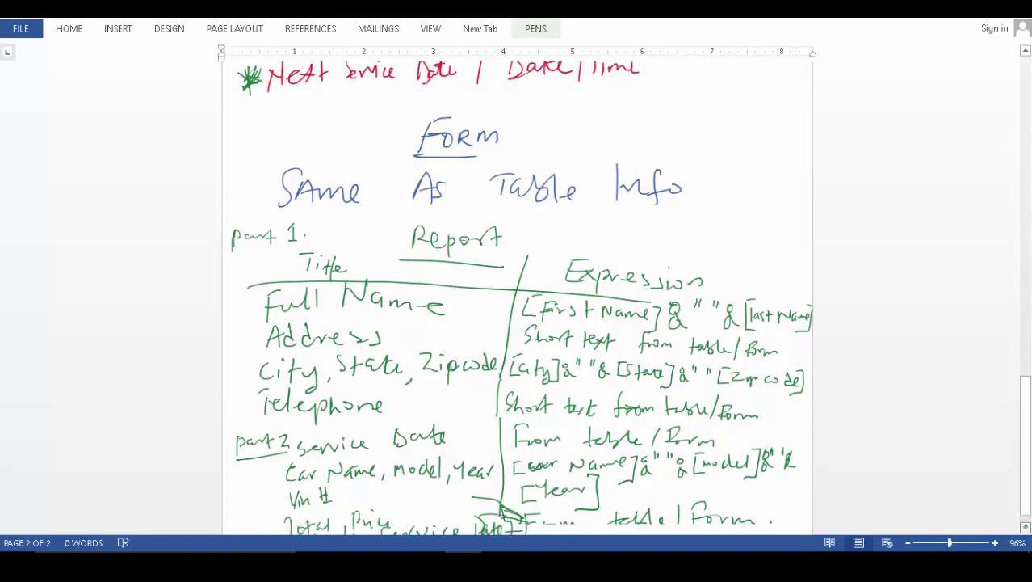
pyautogui.scroll(-1, 516, 299)
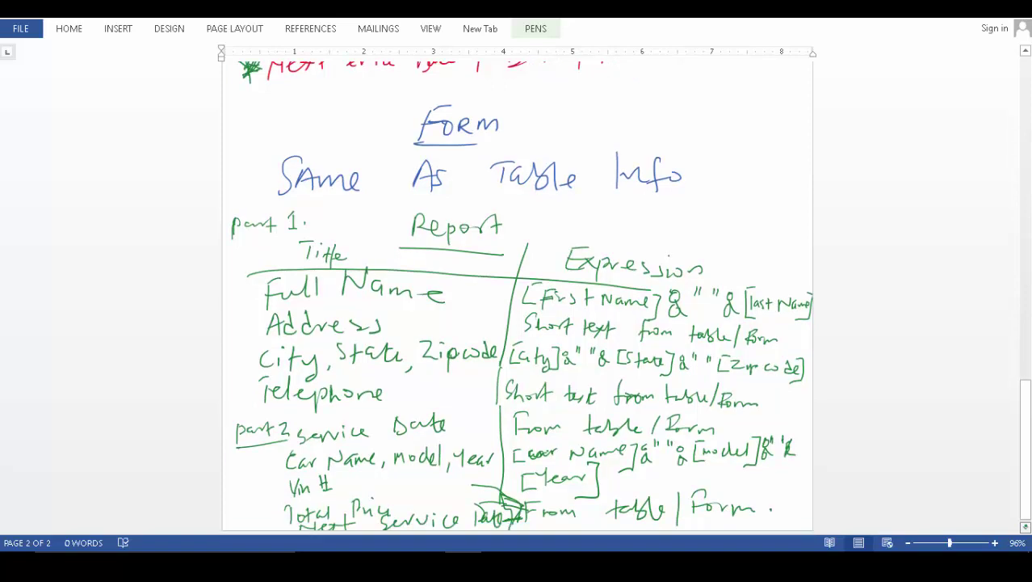
pyautogui.scroll(-1, 517, 299)
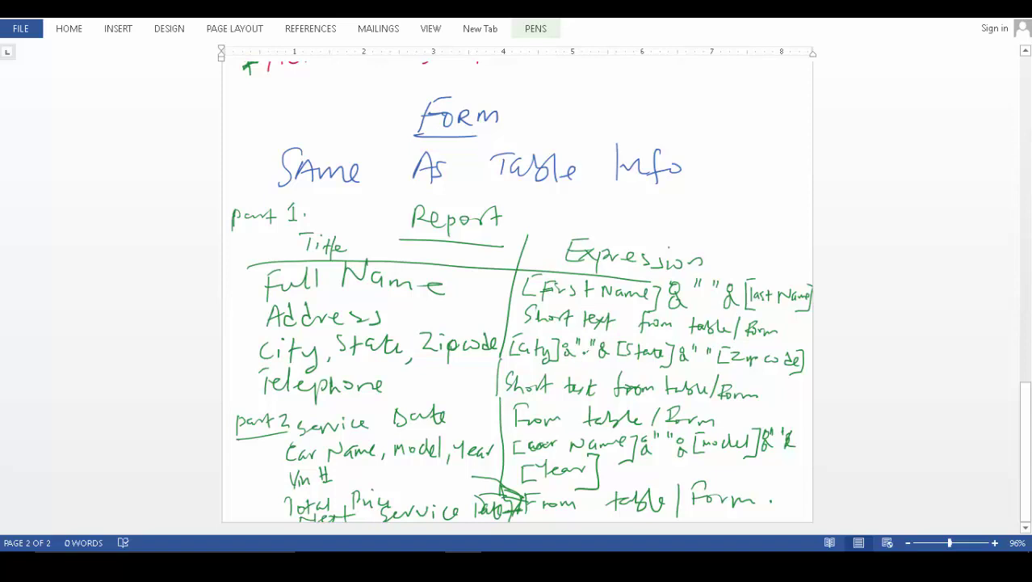
# - Add green commas between the quotation marks in the Report expressions for City, State, Zipcode and for Car Name, Model, Year
pyautogui.moveTo(581, 352); pyautogui.dragTo(583, 362)
pyautogui.click(695, 362)
pyautogui.moveTo(696, 356); pyautogui.dragTo(701, 361)
pyautogui.moveTo(777, 449); pyautogui.dragTo(774, 453)
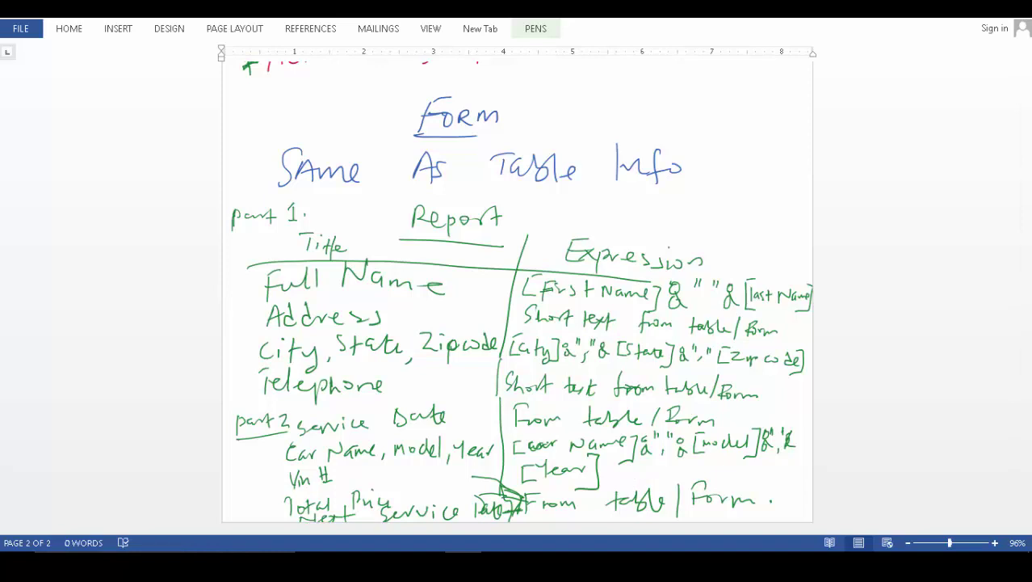
# - Try to find the Access application through the Windows search with the terms "access" and "ms acc"
pyautogui.press('super+s')
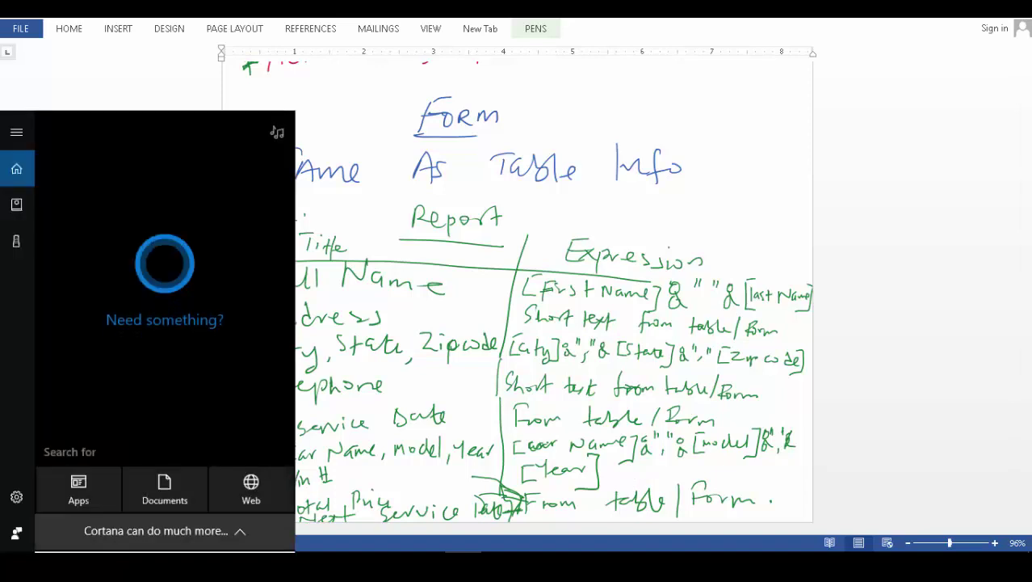
pyautogui.write('a')
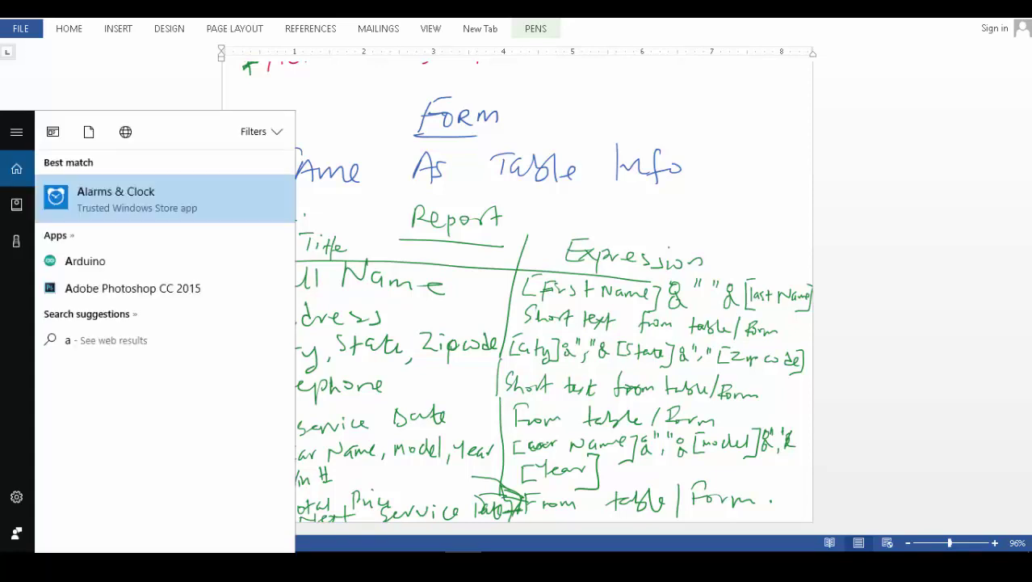
pyautogui.write('cc')
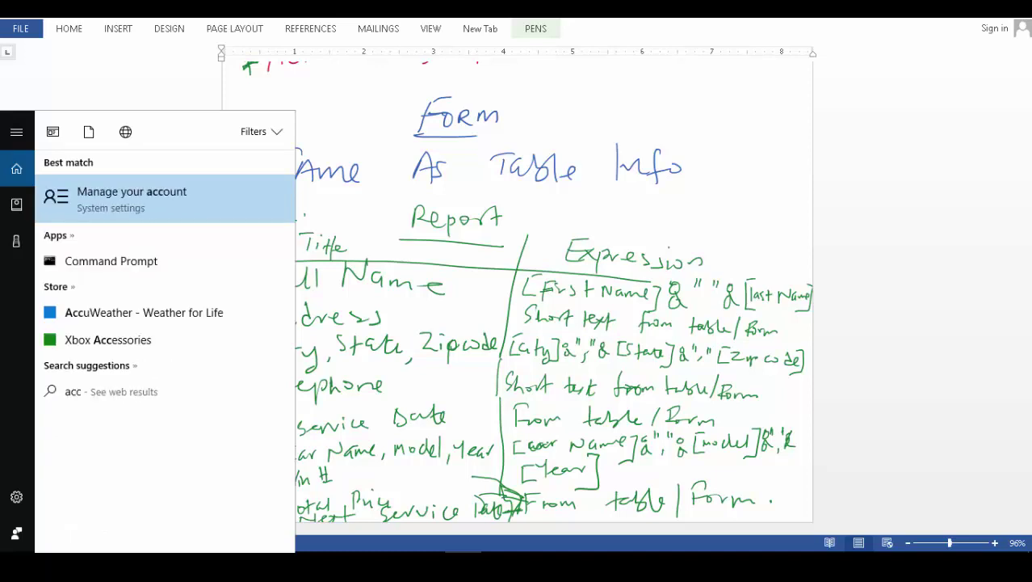
pyautogui.write('ess')
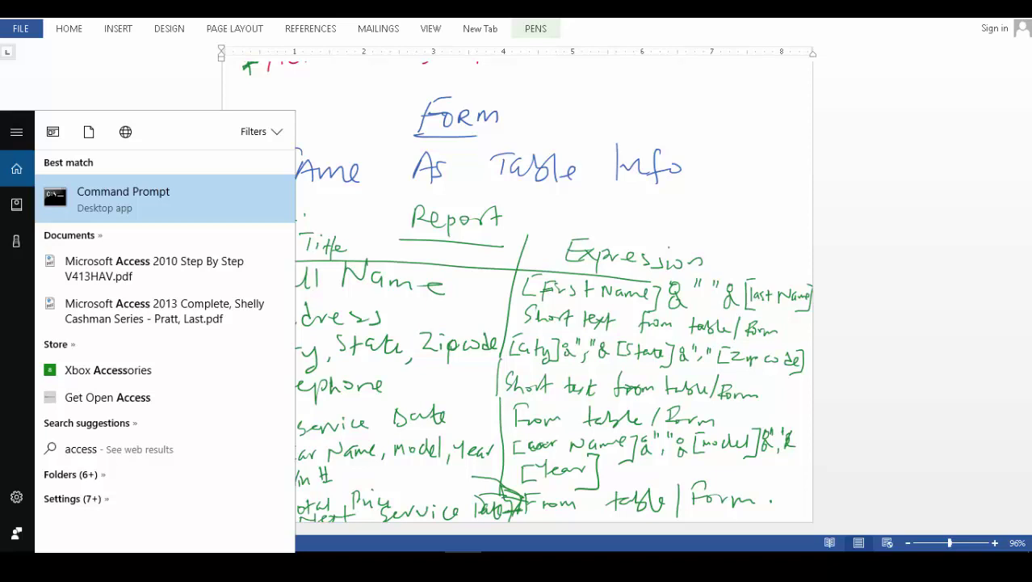
pyautogui.press('BackSpace')
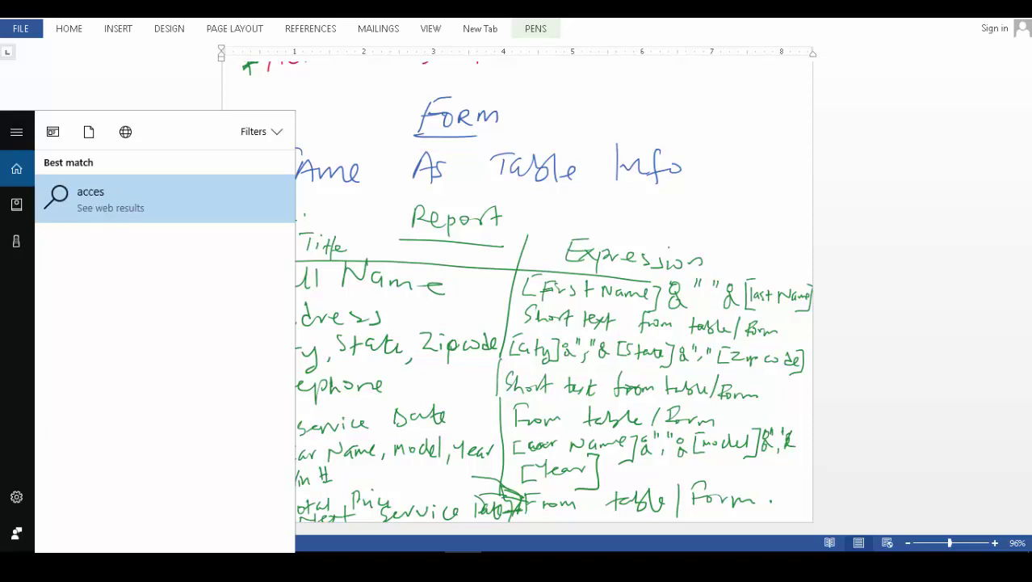
pyautogui.press('BackSpace')
pyautogui.press('BackSpace')
pyautogui.press('BackSpace')
pyautogui.press('BackSpace')
pyautogui.press('BackSpace')
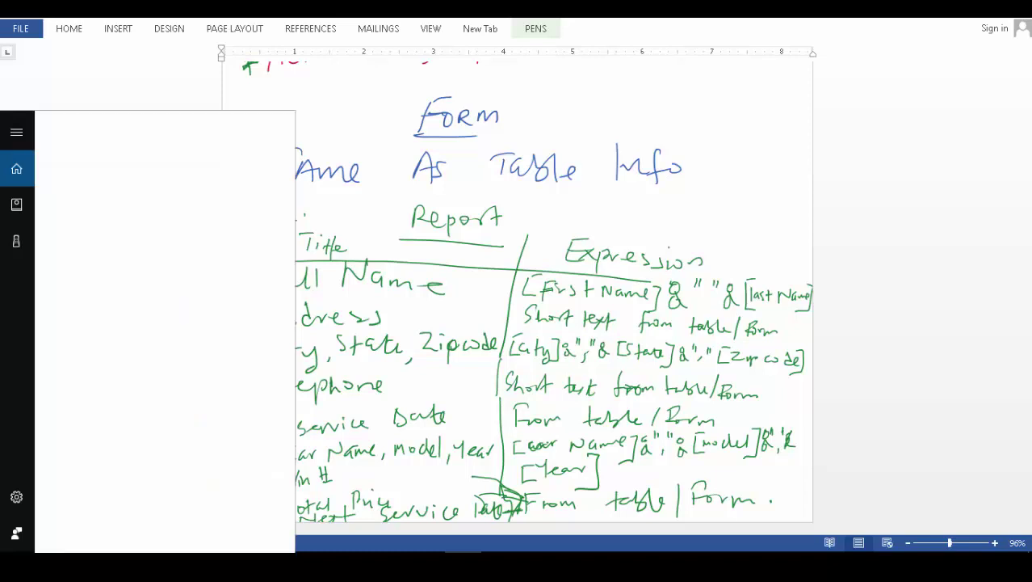
pyautogui.write('ms')
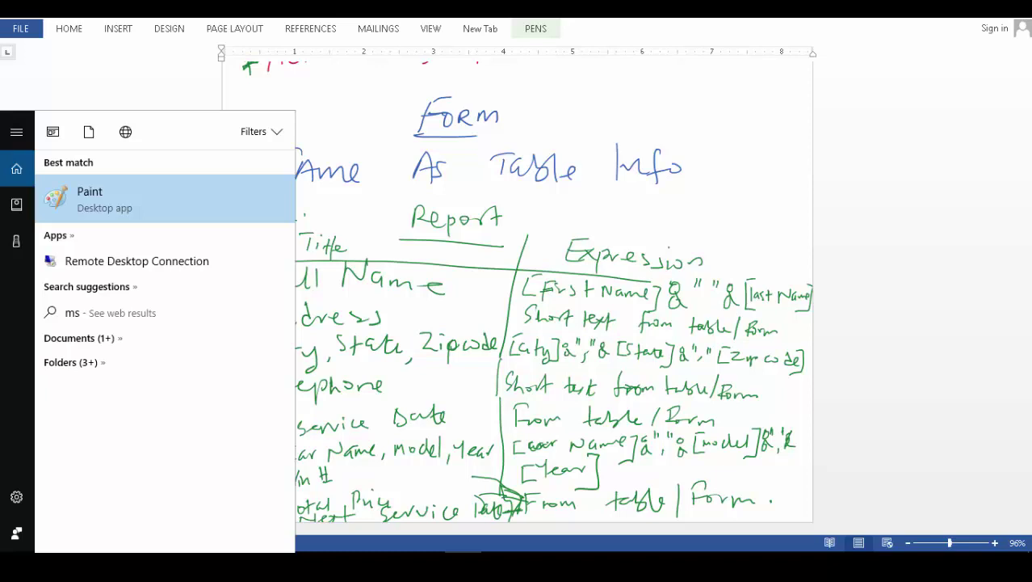
pyautogui.write('acc')
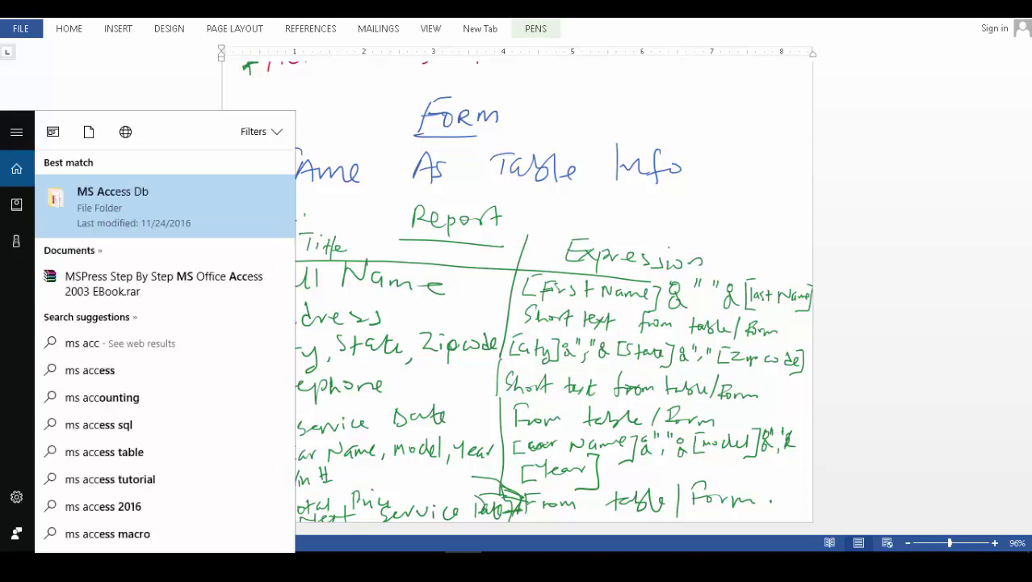
pyautogui.write('ee')
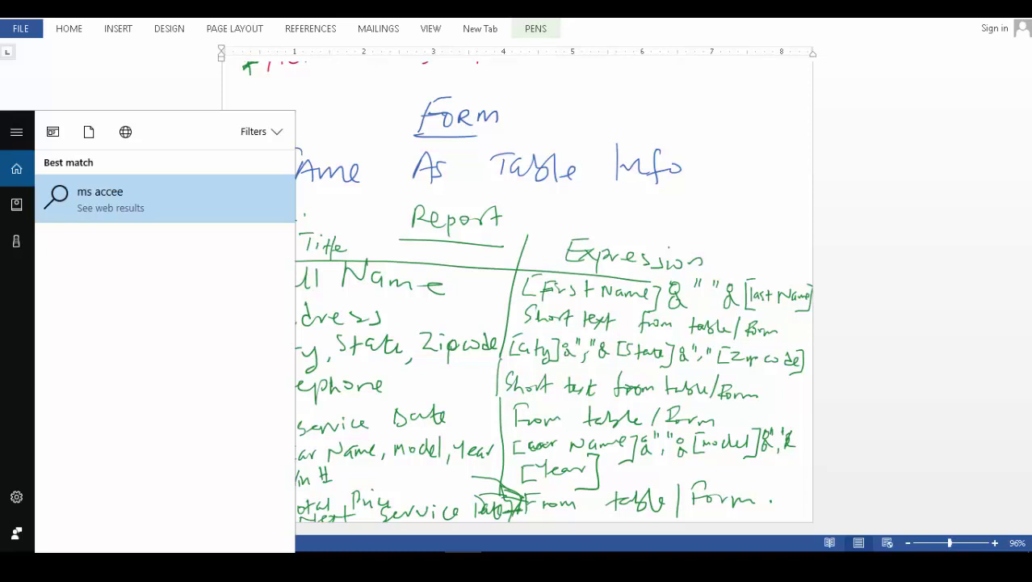
# - Switch to Access 2013 from the desktop and start a new blank desktop database
pyautogui.press('super+d')
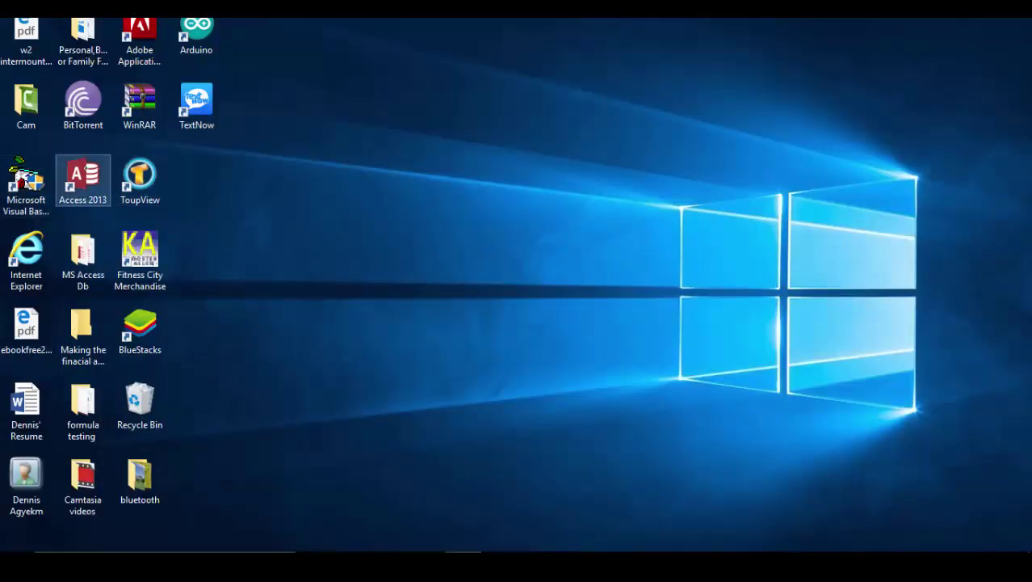
pyautogui.click(83, 182)
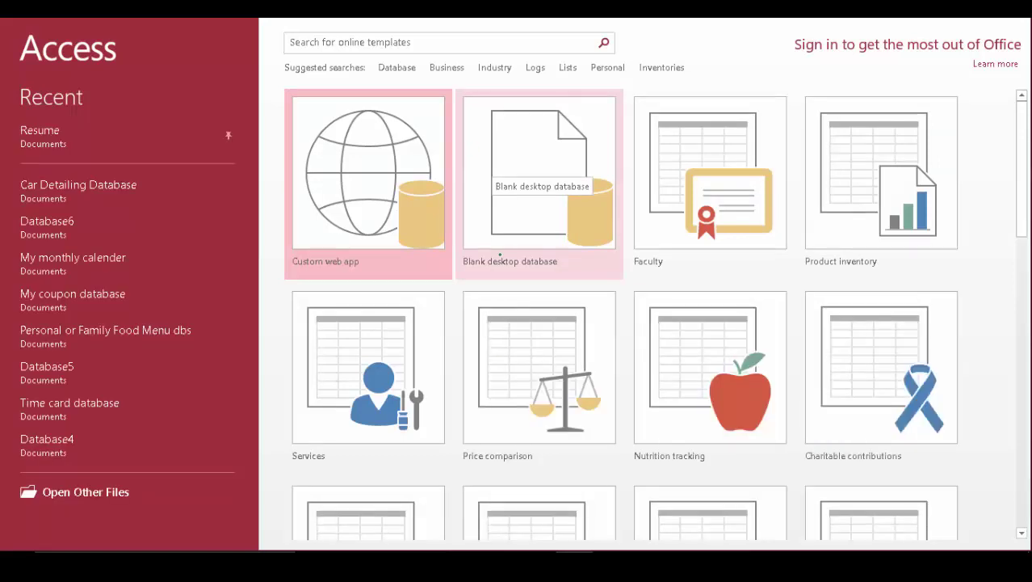
pyautogui.click(515, 216)
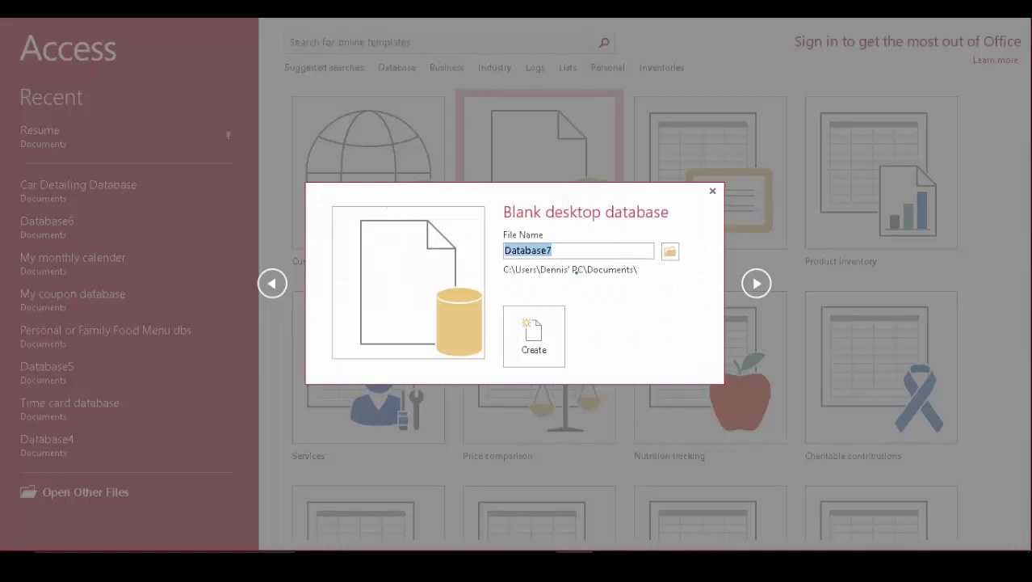
# - Name the new database Car Detailing Database and create it, replacing the existing file of that name
pyautogui.write('Cs')
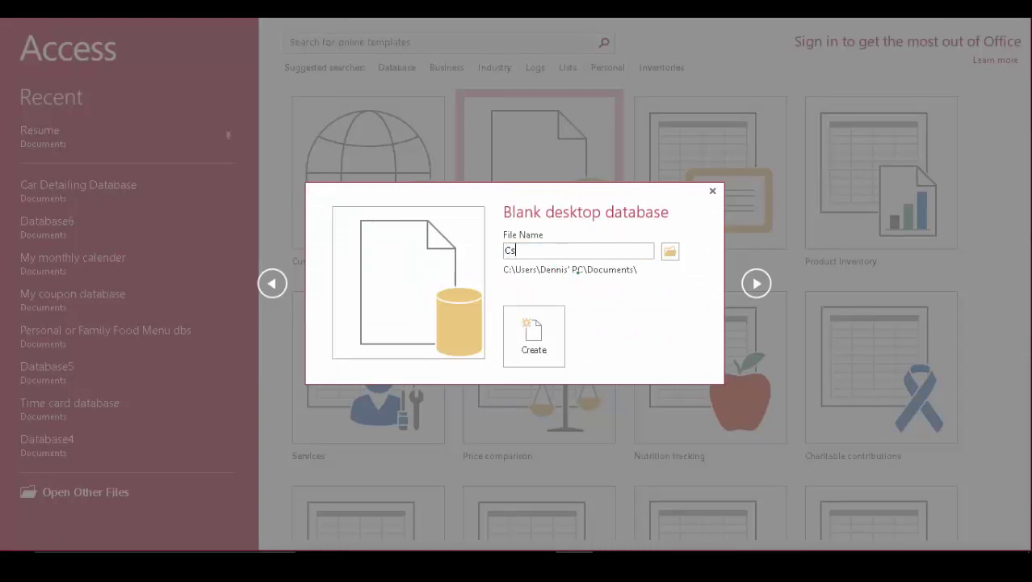
pyautogui.press('BackSpace')
pyautogui.write('ar Detailing Databa')
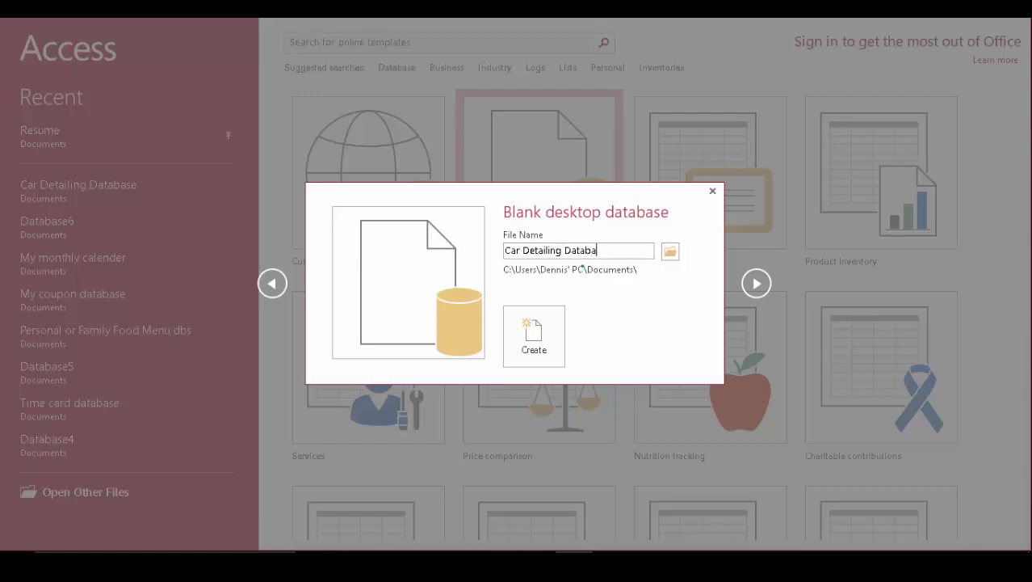
pyautogui.write('se')
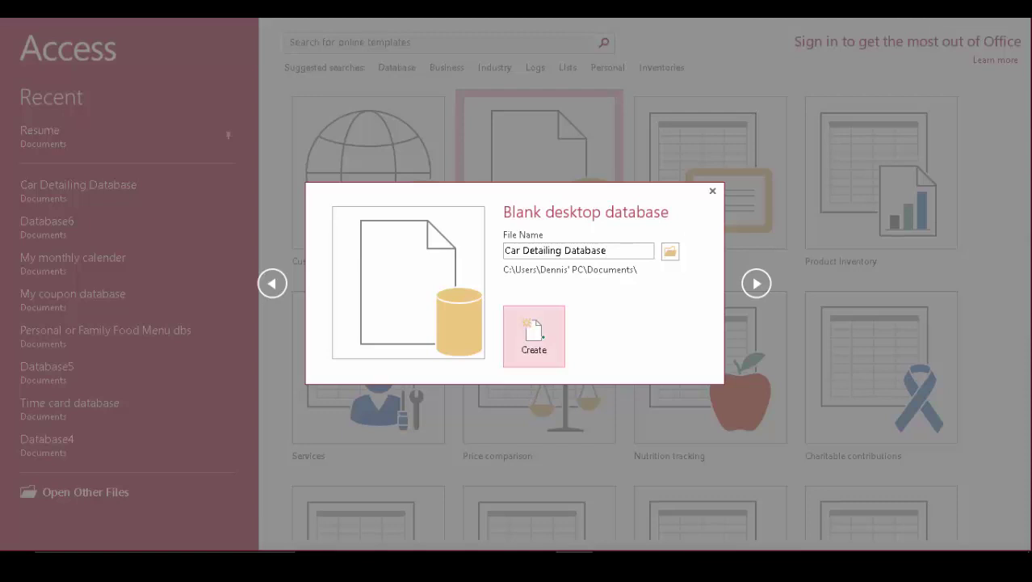
pyautogui.click(542, 334)
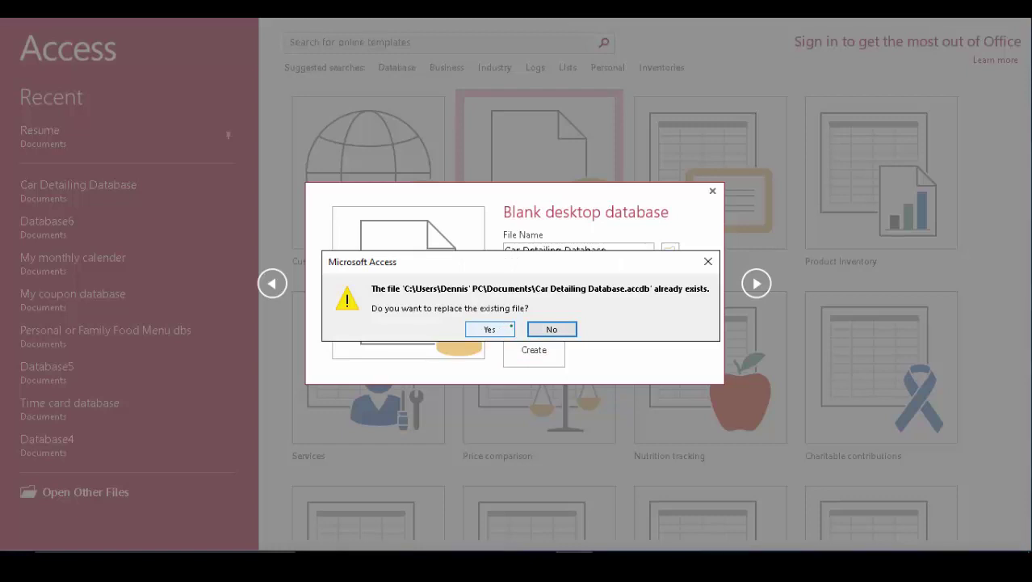
pyautogui.click(499, 325)
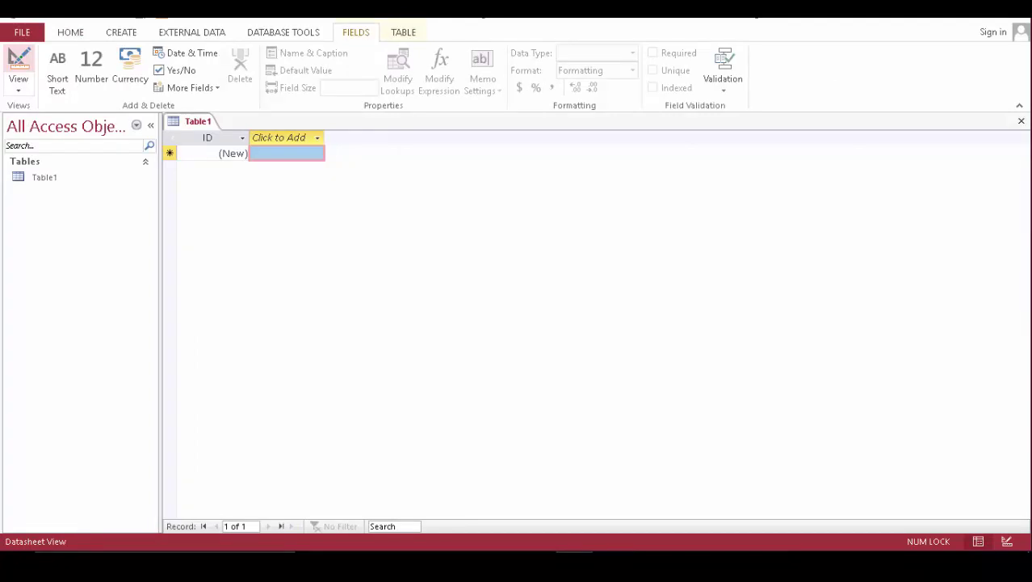
# - Switch the new table to Design View, saving it under the name Car detailing log tbl
pyautogui.click(17, 58)
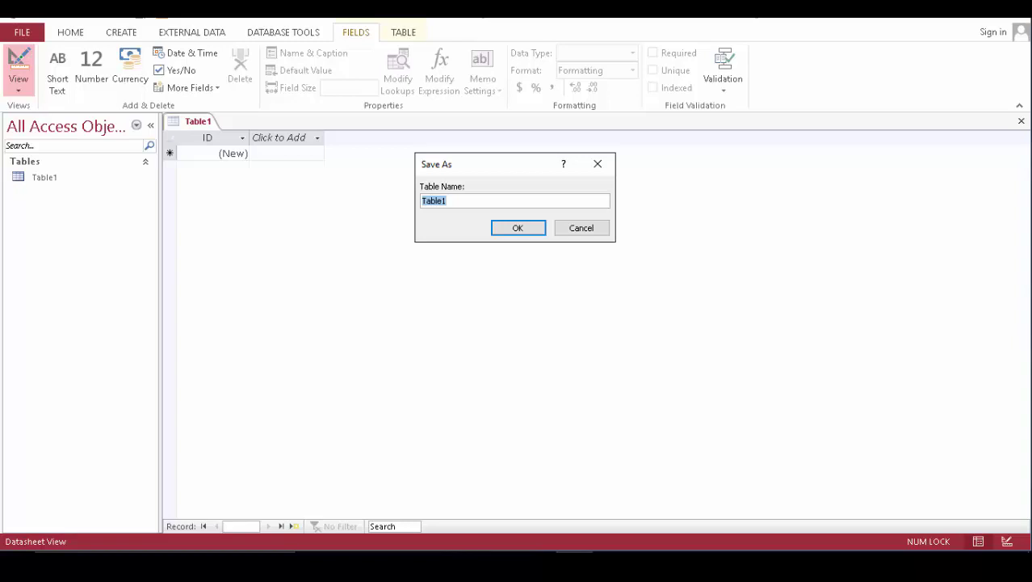
pyautogui.press('Return')
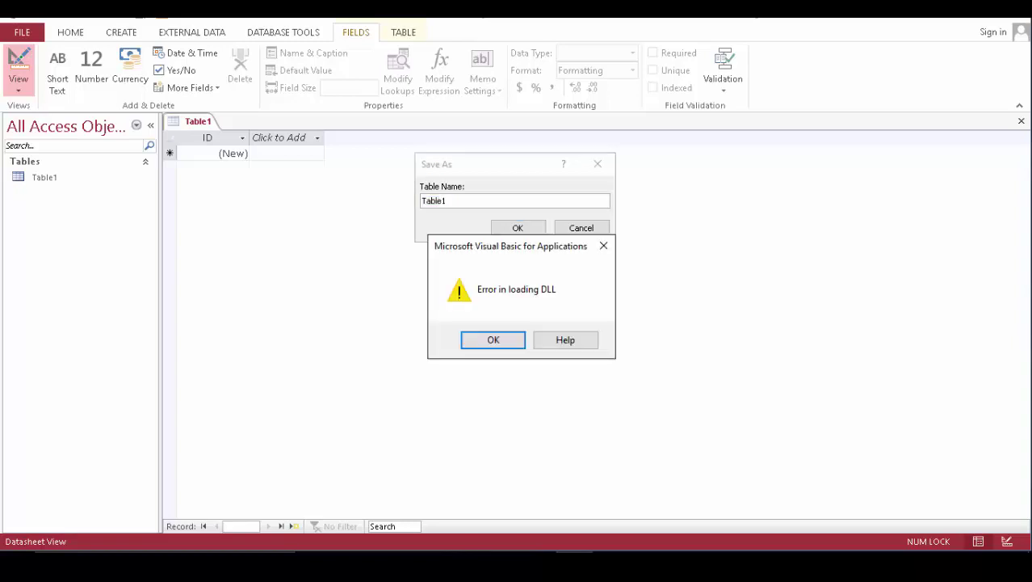
pyautogui.press('Return')
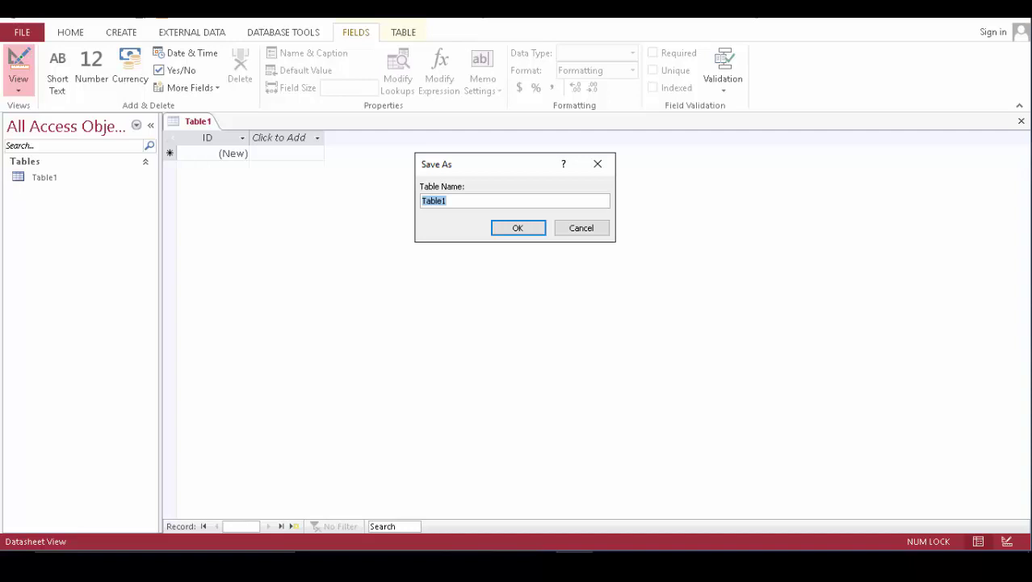
pyautogui.write('c')
pyautogui.press('BackSpace')
pyautogui.write('Car detailing de')
pyautogui.press('BackSpace')
pyautogui.press('BackSpace')
pyautogui.write('logs')
pyautogui.press('Return')
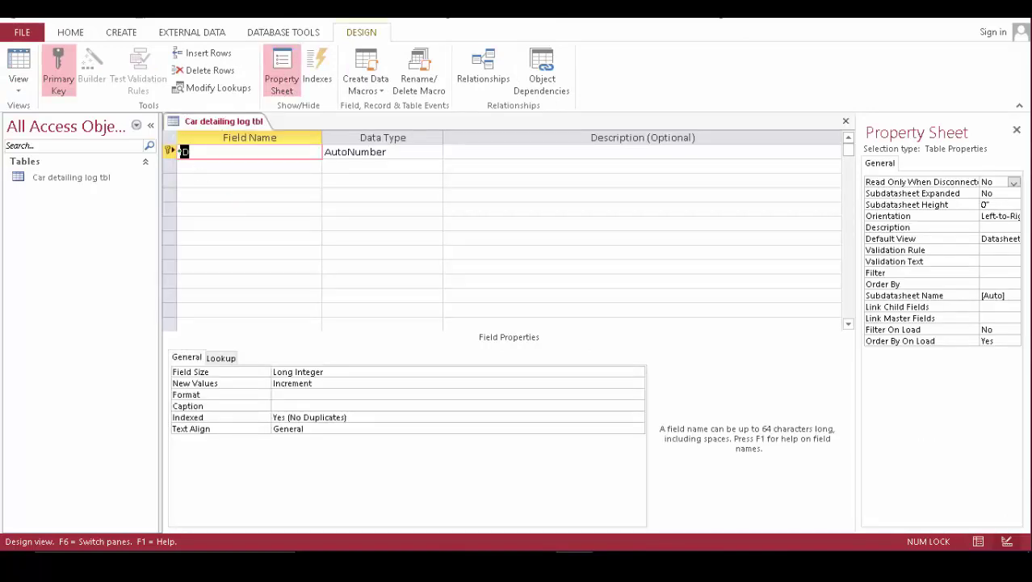
# - Rename the table's AutoNumber primary key field as Customer ID
pyautogui.click(181, 151)
pyautogui.write('Cs')
pyautogui.press('BackSpace')
pyautogui.write('ustomer')
pyautogui.click(191, 170)
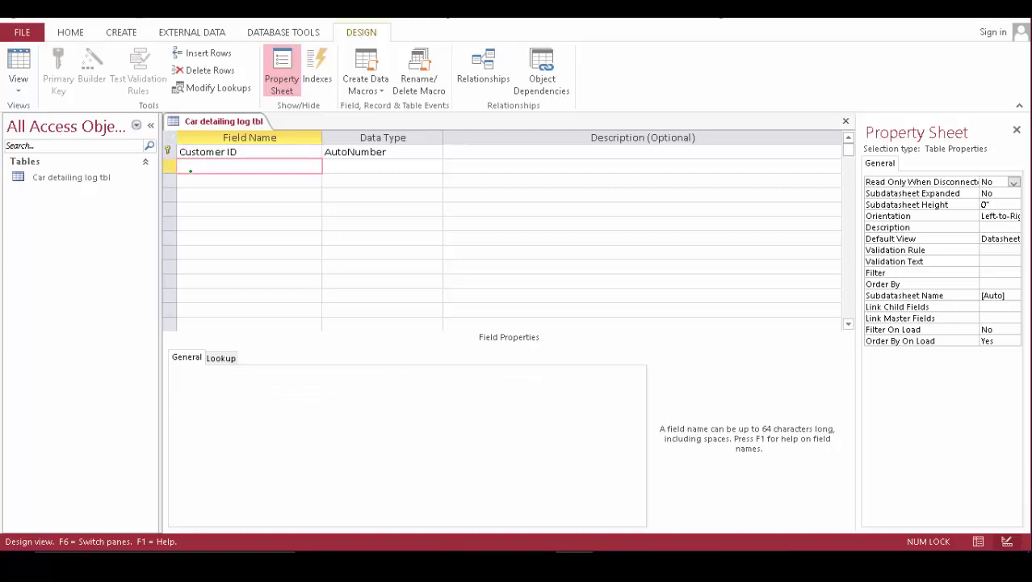
# - Add First Name and Last Name as Short Text fields below Customer ID and save the table
pyautogui.write('First Name')
pyautogui.press('Down')
pyautogui.write('Last ')
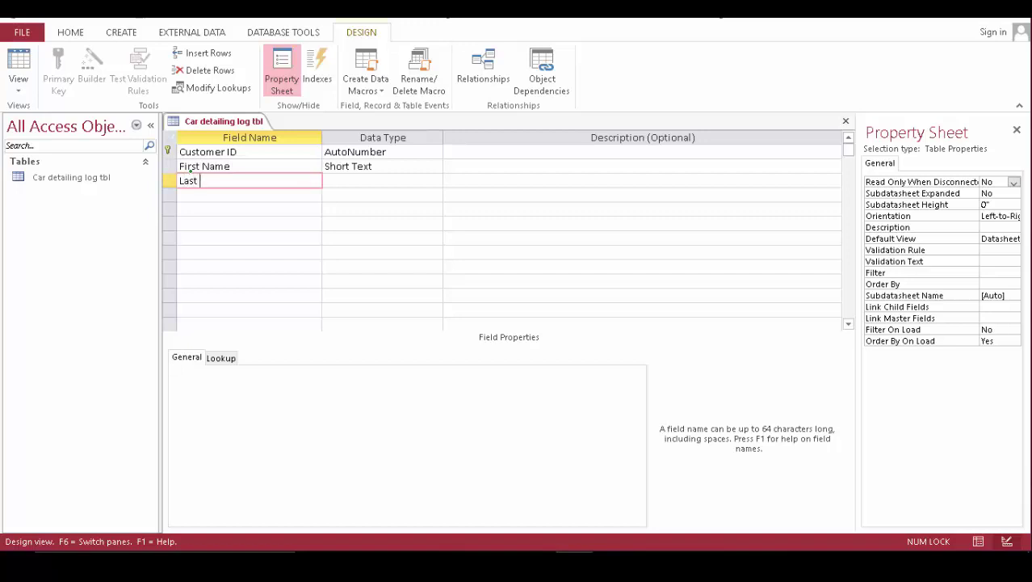
pyautogui.write('Name')
pyautogui.rightClick(229, 121)
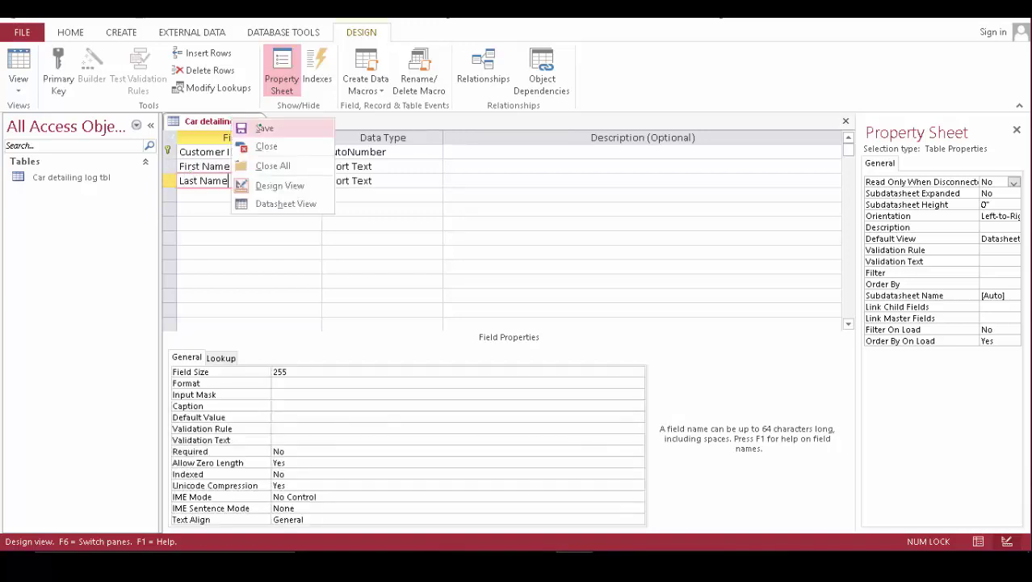
pyautogui.click(250, 128)
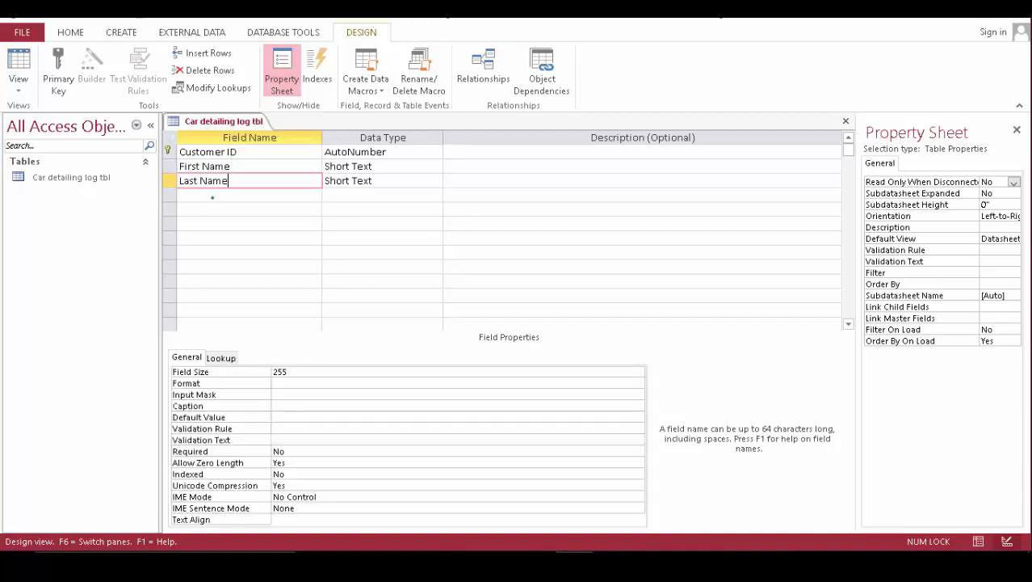
# - Add a Full Name field below Last Name and set its data type to Calculated
pyautogui.click(212, 194)
pyautogui.write('Full Name')
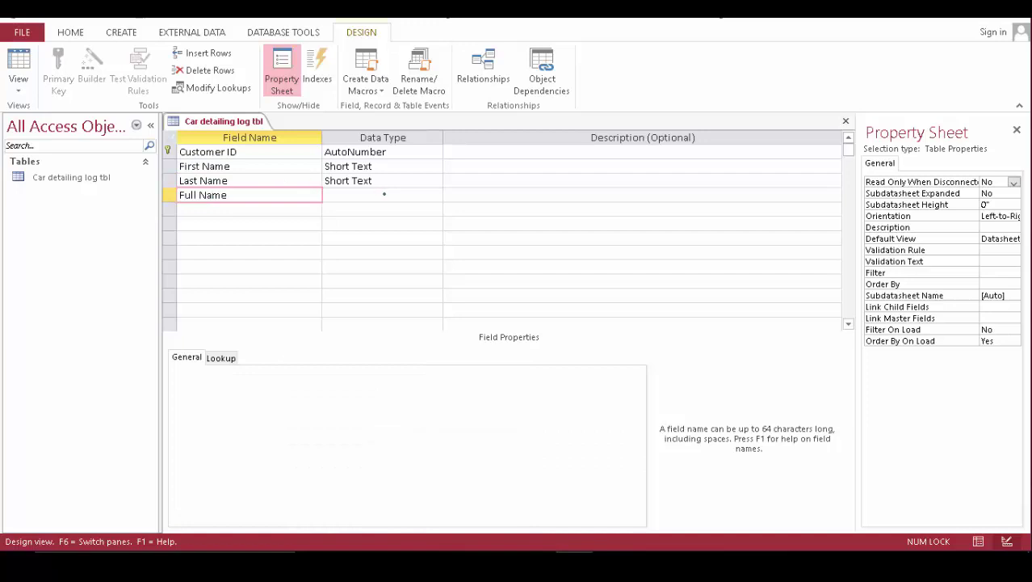
pyautogui.click(381, 194)
pyautogui.click(434, 195)
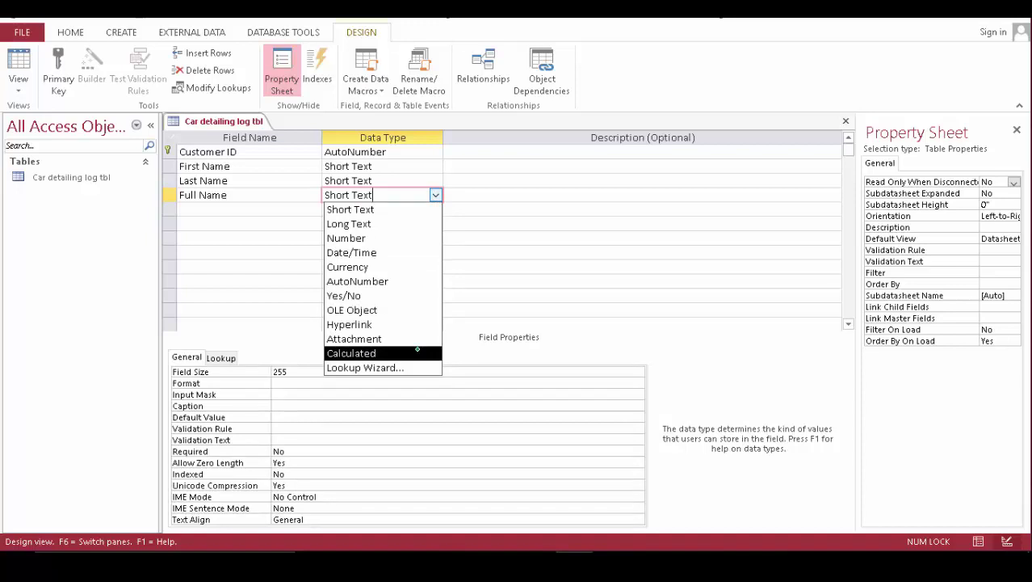
pyautogui.click(417, 350)
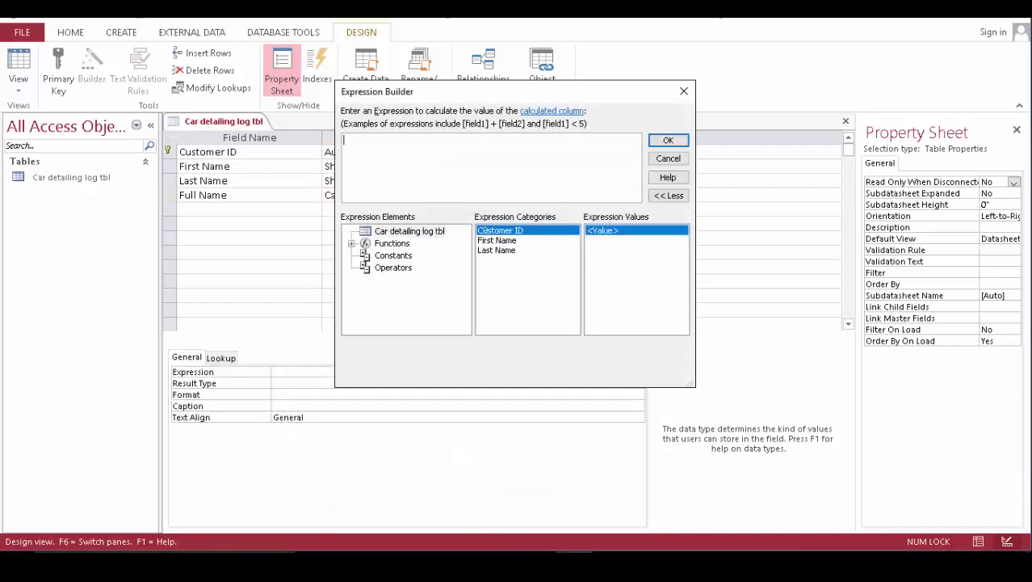
# - Build the Full Name expression as [First Name] & " " & [Last Name] and accept it
pyautogui.doubleClick(502, 240)
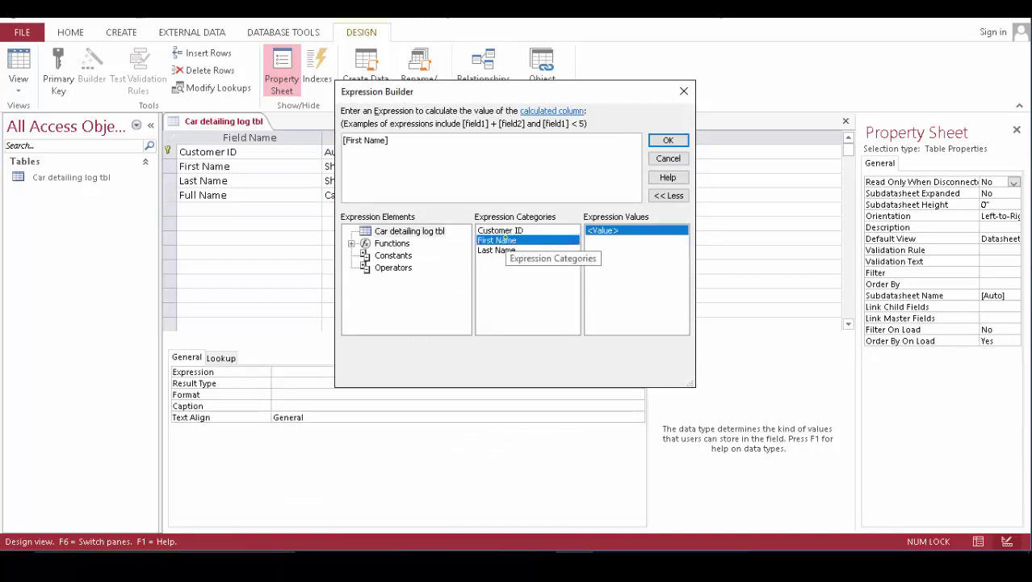
pyautogui.write('&')
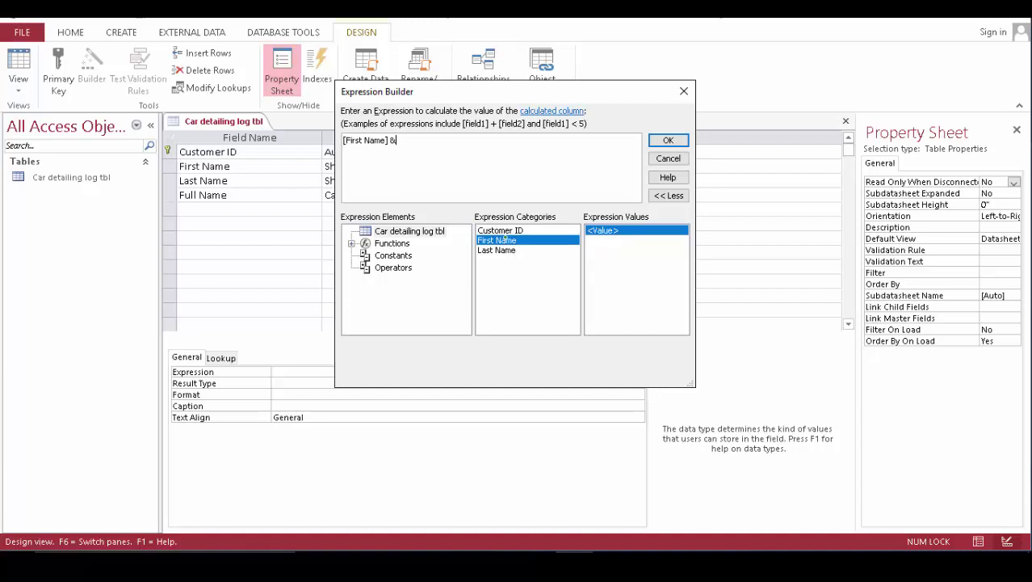
pyautogui.write('"')
pyautogui.write('"')
pyautogui.write('&')
pyautogui.doubleClick(505, 251)
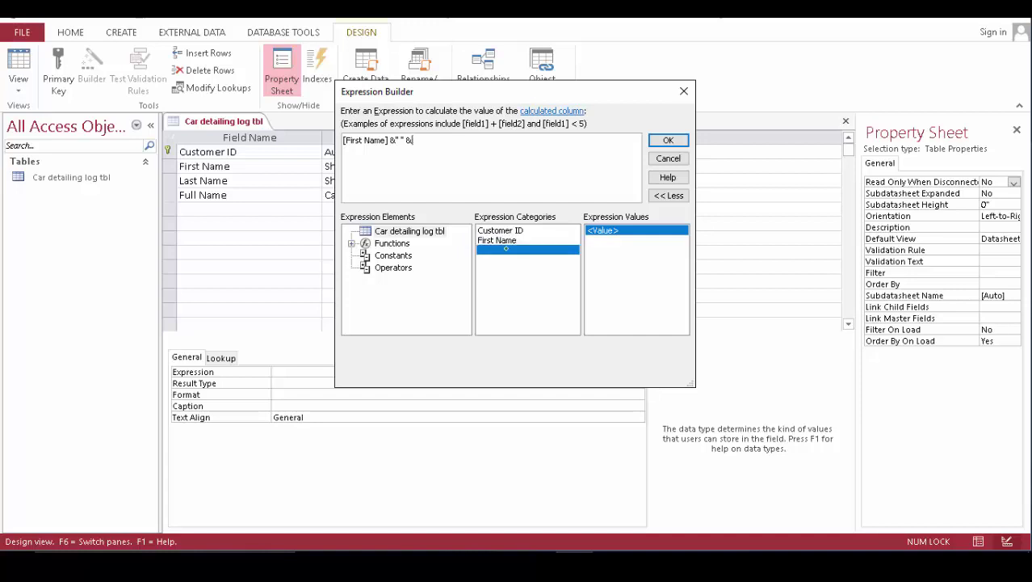
pyautogui.click(672, 139)
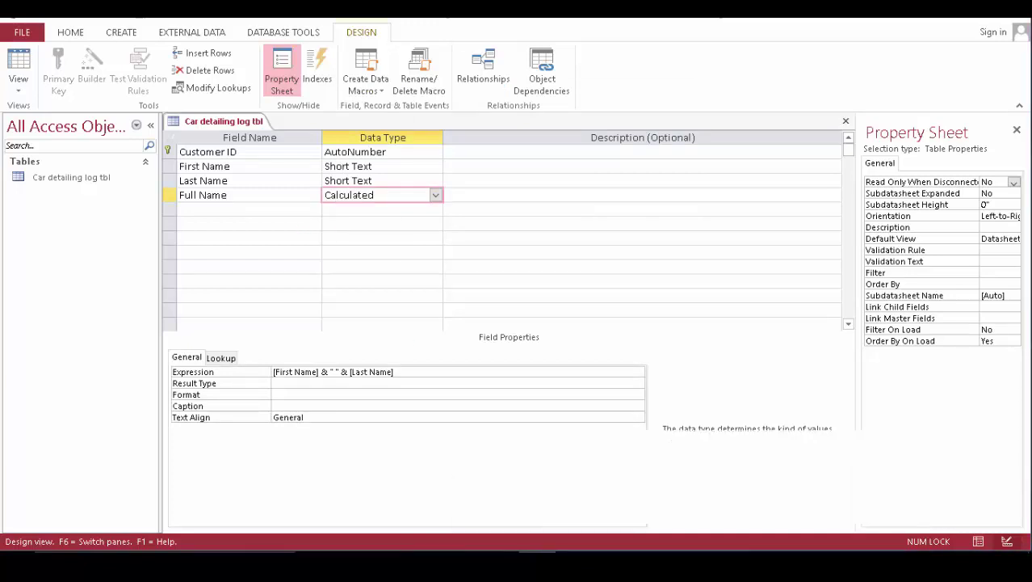
pyautogui.press('F9')
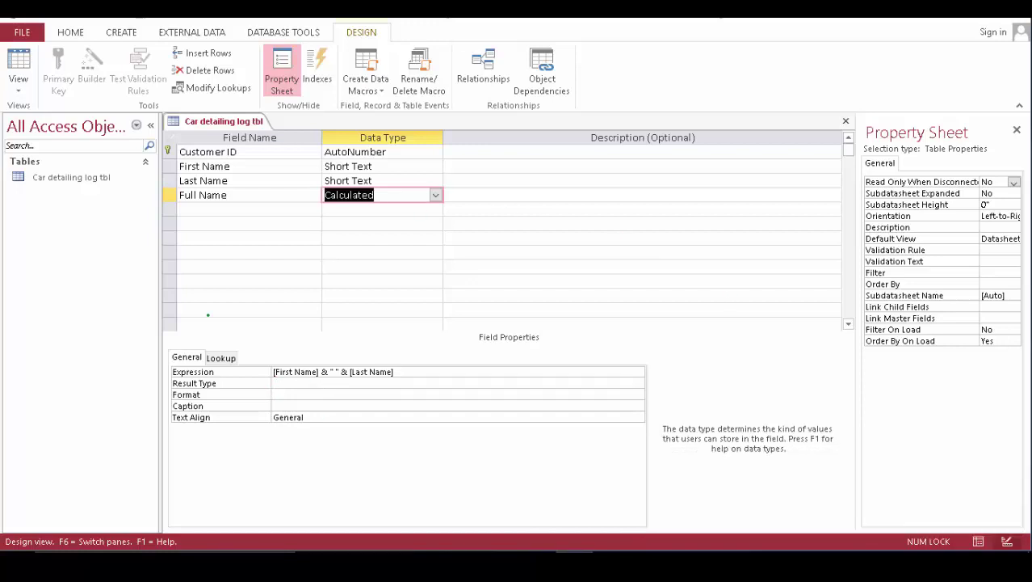
# - Add Address, City, State, Zip code and Telephone as Short Text fields below Full Name
pyautogui.click(217, 208)
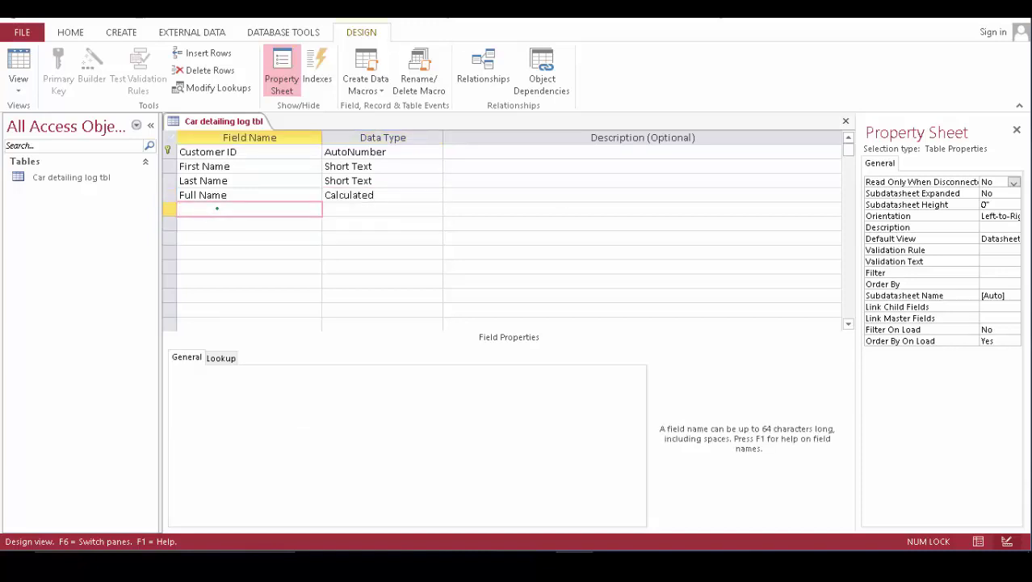
pyautogui.write('Address')
pyautogui.press('Down')
pyautogui.write('City')
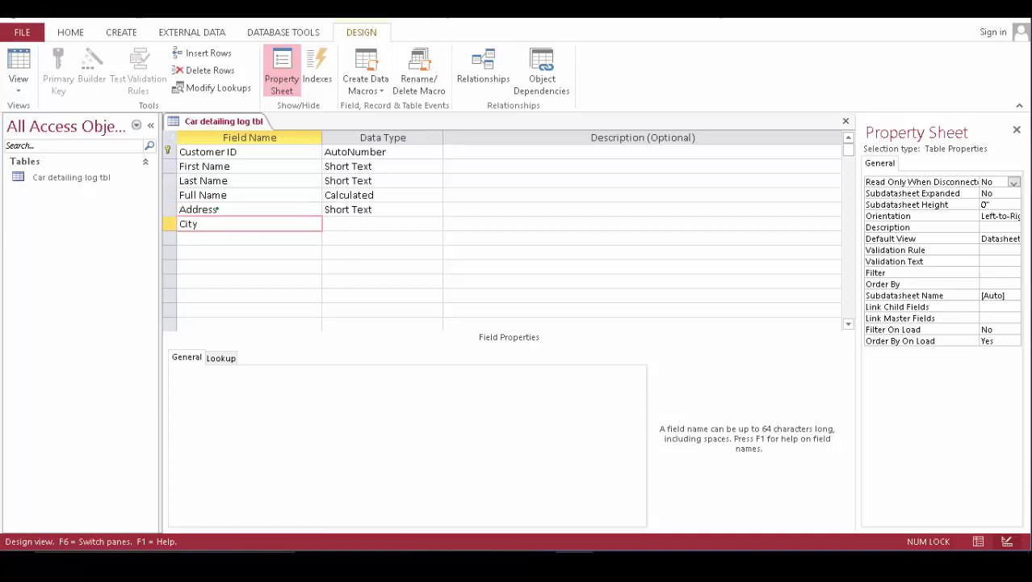
pyautogui.press('Down')
pyautogui.write('S')
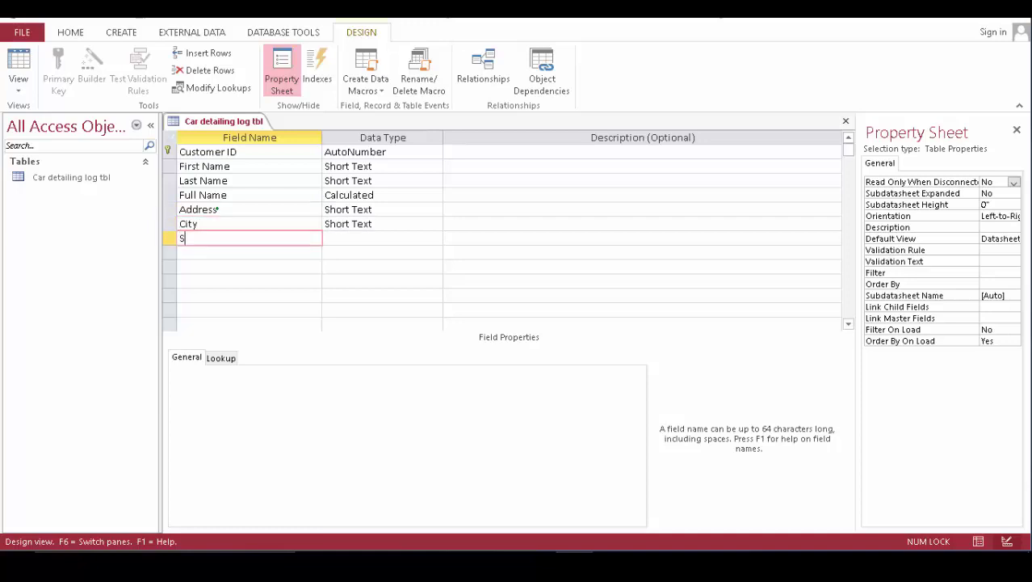
pyautogui.write('tate')
pyautogui.press('Down')
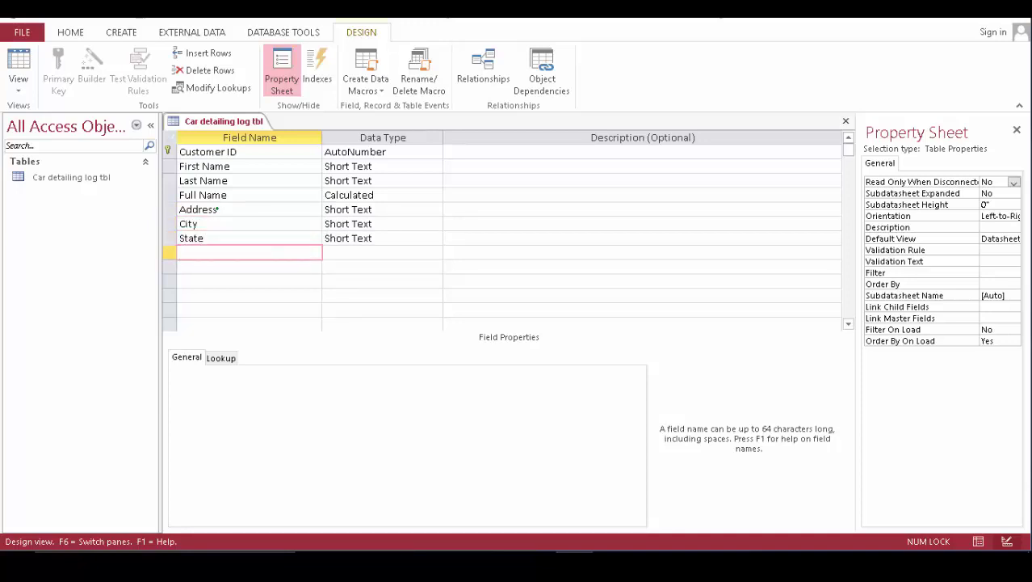
pyautogui.write('Zip code')
pyautogui.press('Down')
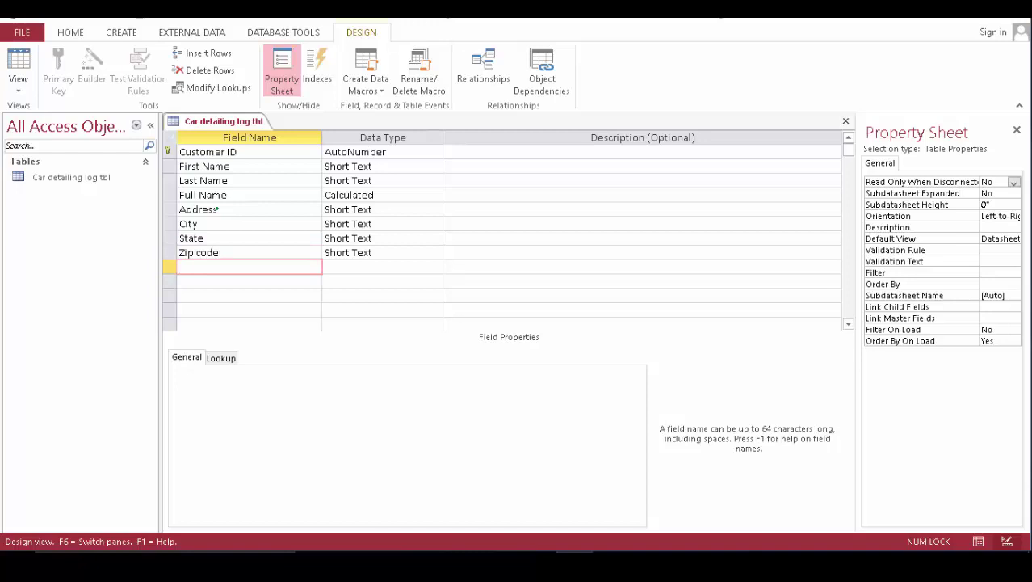
pyautogui.write('Telephhone')
pyautogui.click(250, 281)
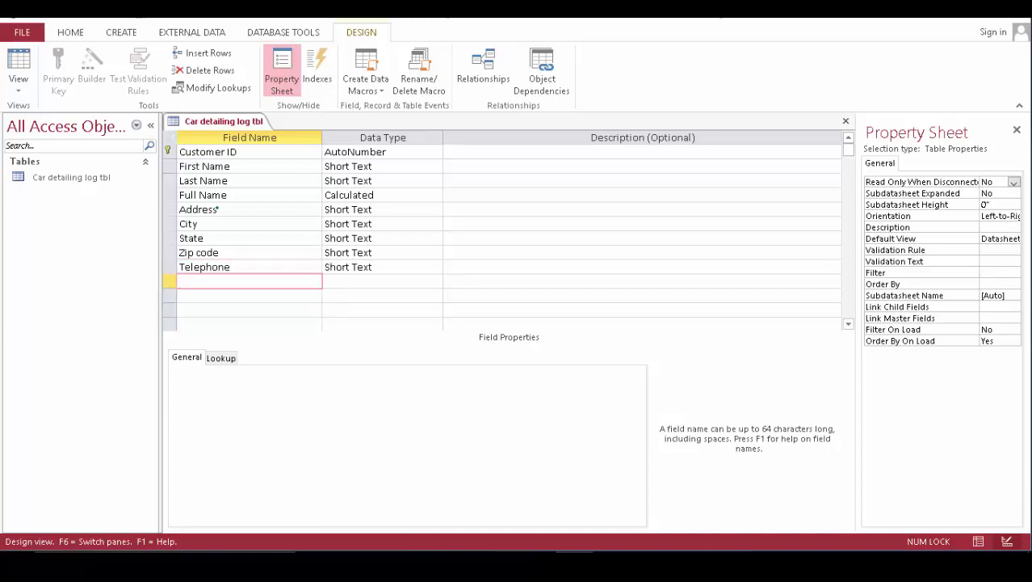
# - Add Service Date and Service Name as Short Text fields below Telephone
pyautogui.write('Service Datae')
pyautogui.press('BackSpace')
pyautogui.press('Down')
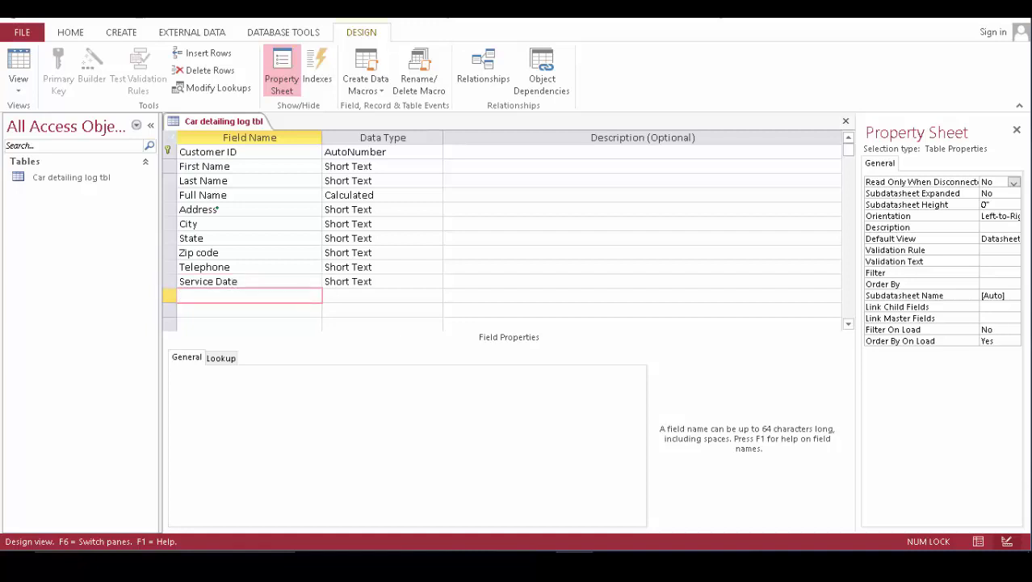
pyautogui.write('Service Name')
pyautogui.click(249, 310)
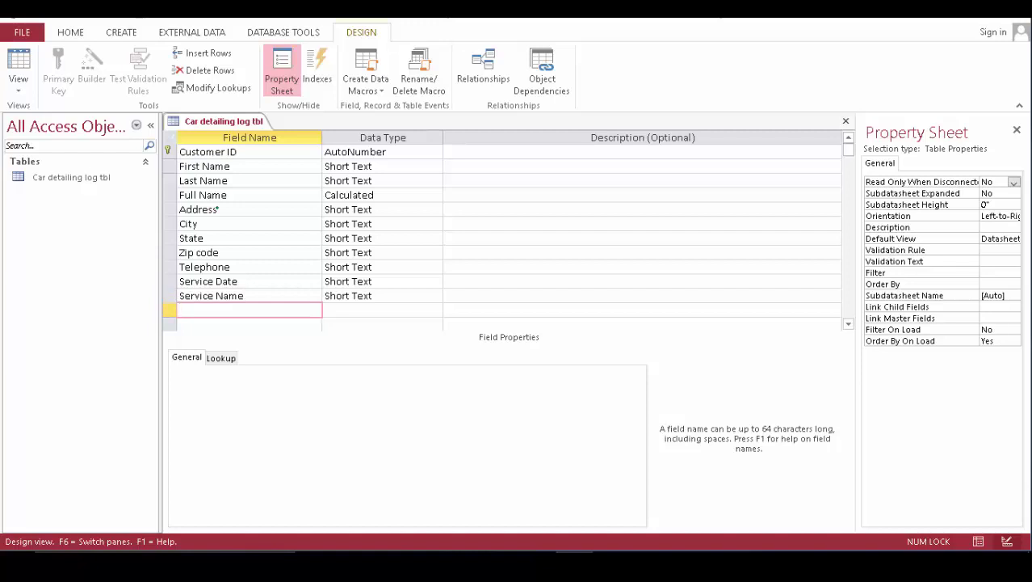
# - Add Car Name and Model as Short Text fields below Service Name
pyautogui.write('Car Name')
pyautogui.click(250, 324)
pyautogui.write('Mode')
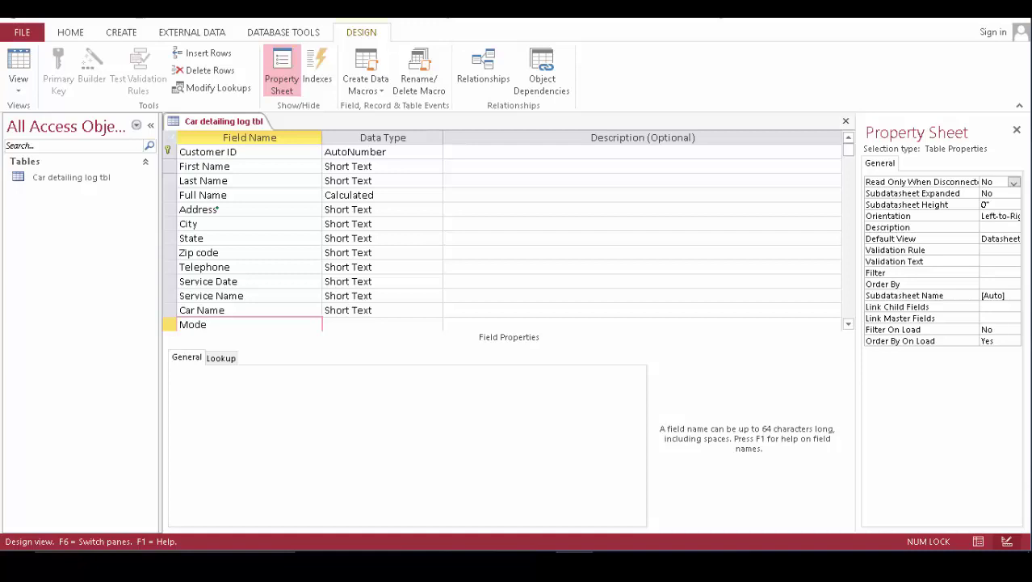
pyautogui.press('Down')
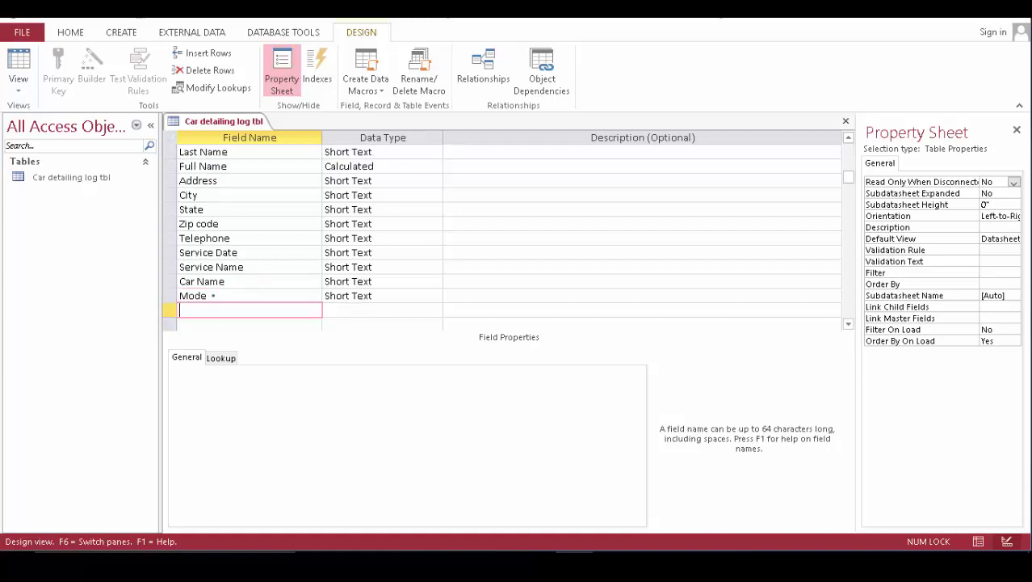
pyautogui.click(208, 295)
pyautogui.write('l')
pyautogui.press('Down')
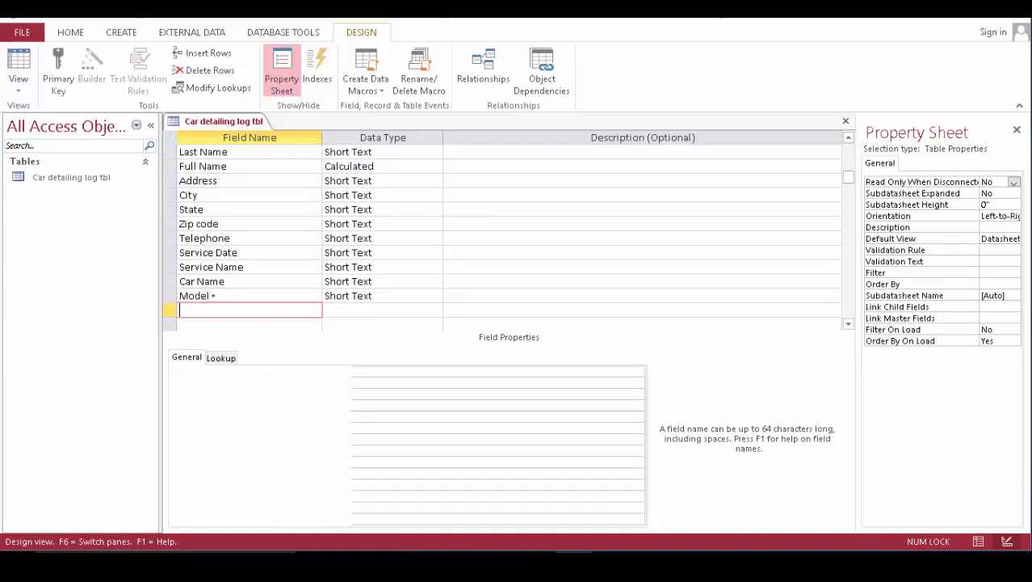
# - Add Year and Vin # as Short Text fields below Model, accepting Year despite it being a reserved word
pyautogui.write('Year')
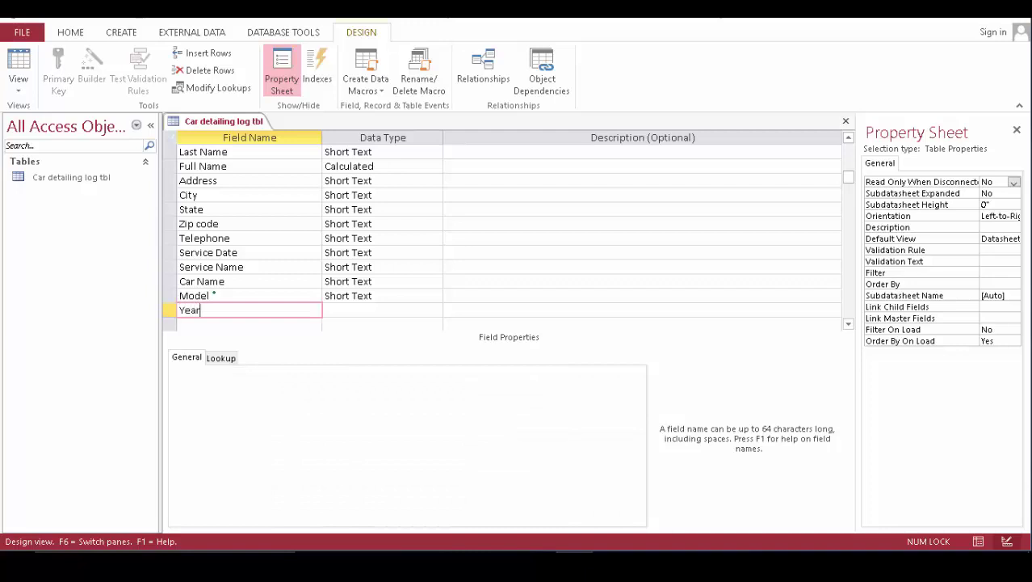
pyautogui.press('Tab')
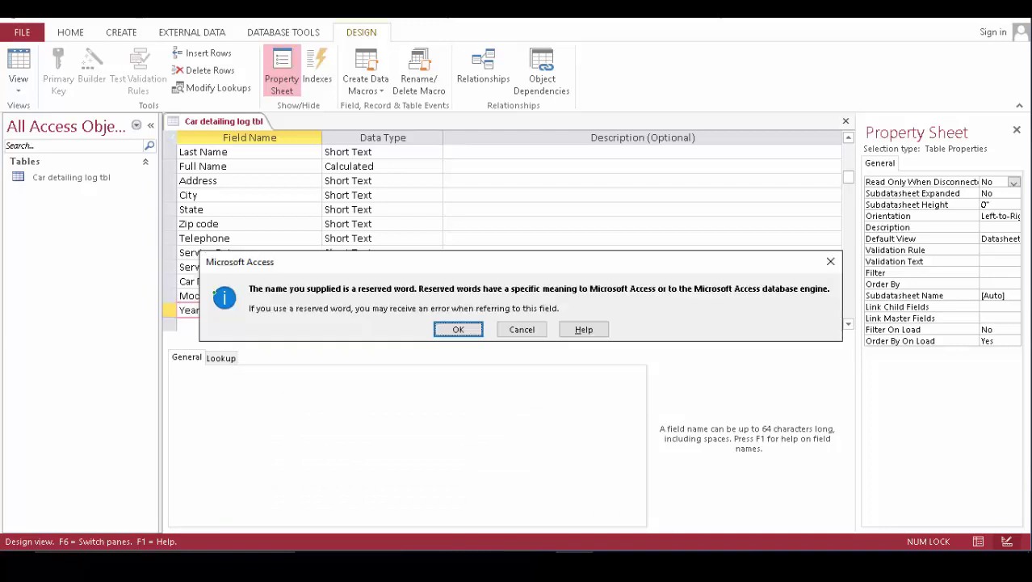
pyautogui.click(462, 328)
pyautogui.click(216, 323)
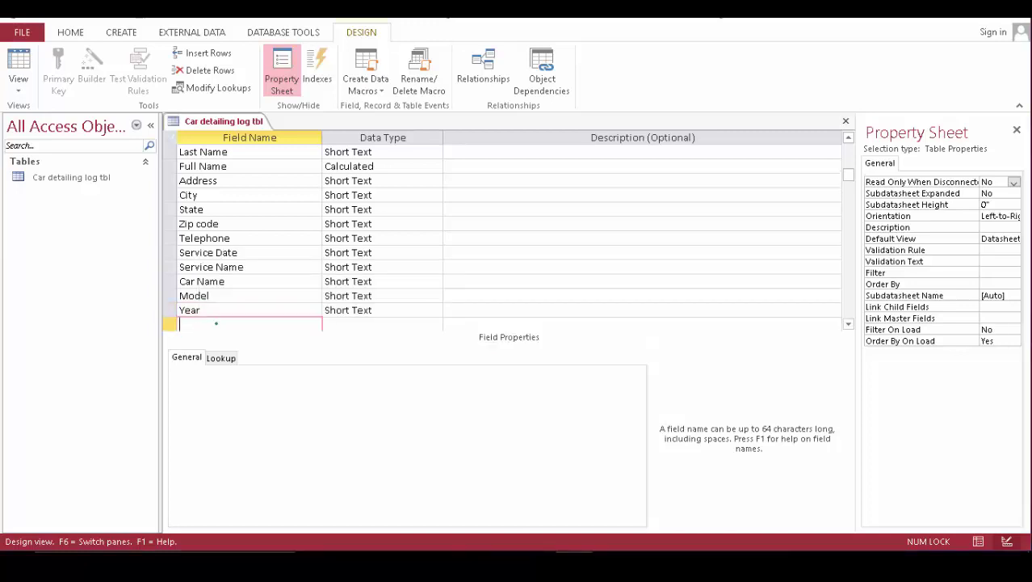
pyautogui.write('Vin #')
pyautogui.press('Down')
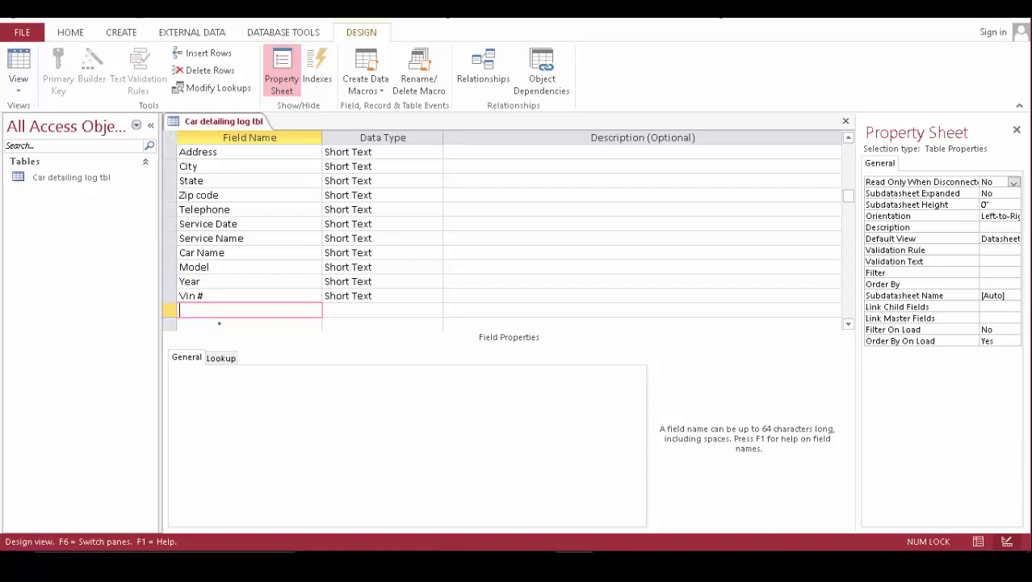
# - Add Service Price and Discount as Short Text fields below Vin # and save the table
pyautogui.write('Service Price')
pyautogui.click(219, 323)
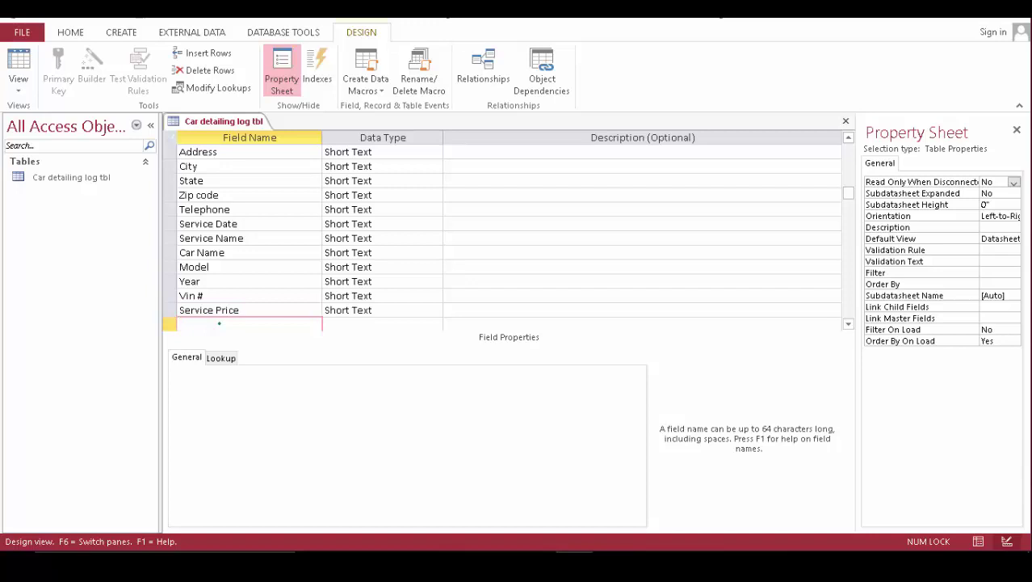
pyautogui.write('Discount')
pyautogui.press('Down')
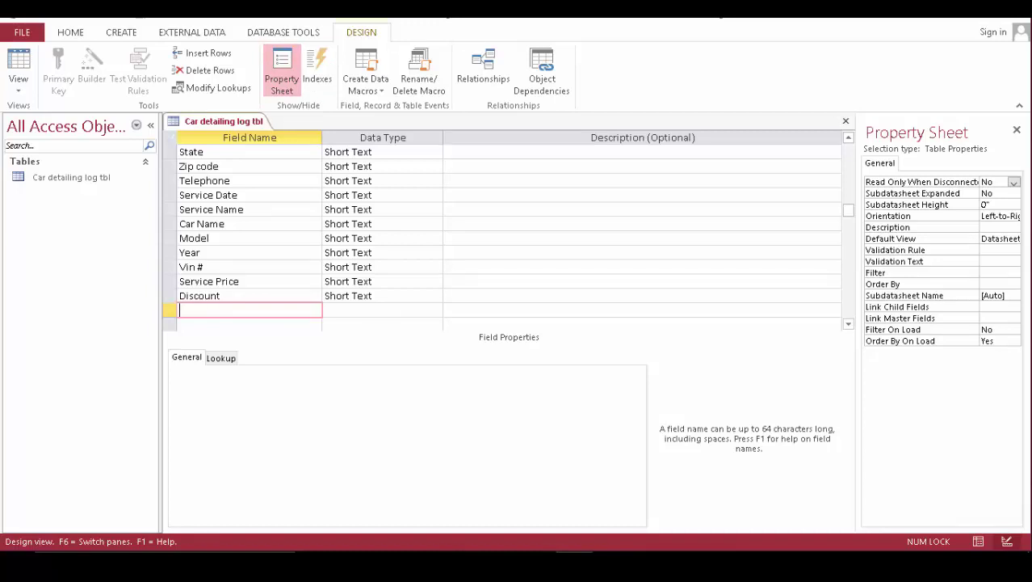
pyautogui.rightClick(244, 122)
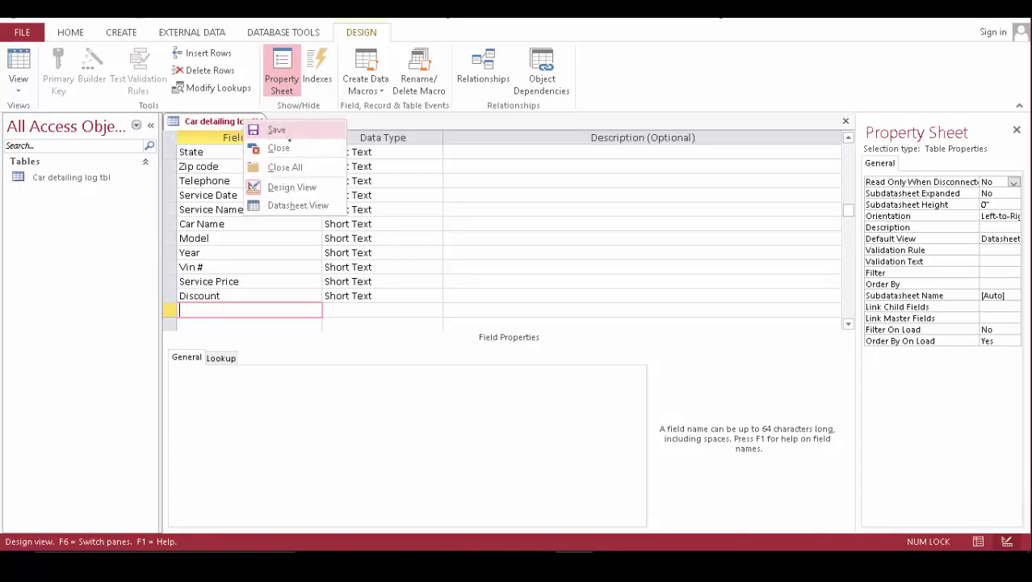
pyautogui.click(284, 130)
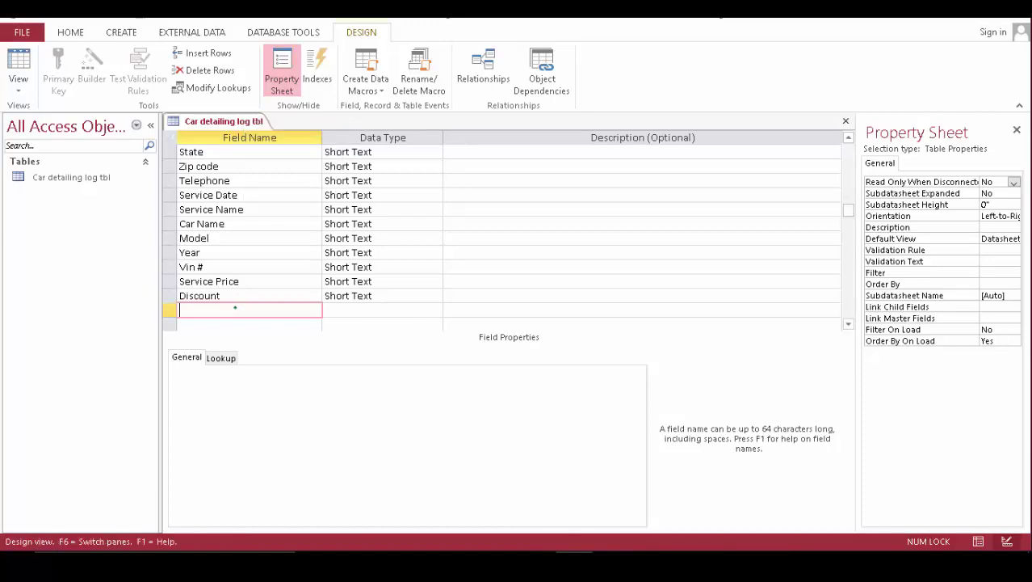
# - Add a Total Price field below Discount and set its data type to Calculated
pyautogui.write('Total Price')
pyautogui.press('Tab')
pyautogui.press('Escape')
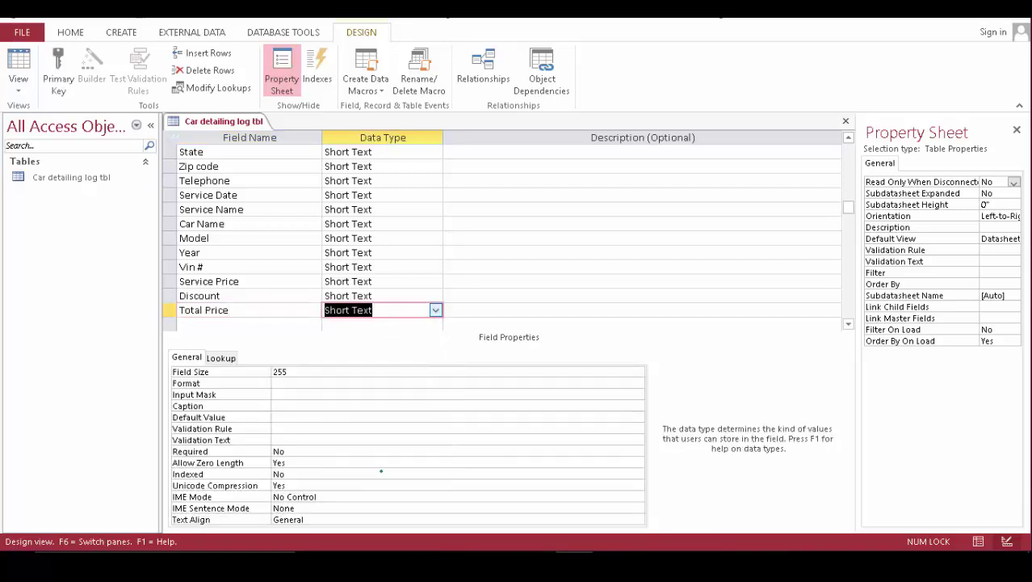
pyautogui.write('ca')
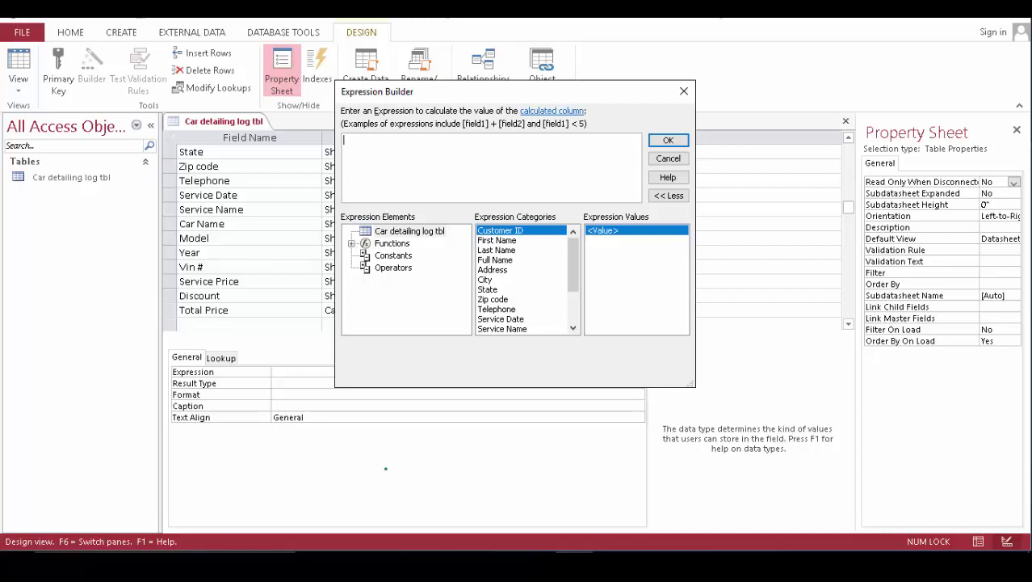
# - Define the Total Price expression as [Service Price]-([Service Price]*[Discount]) and accept it
pyautogui.write('se')
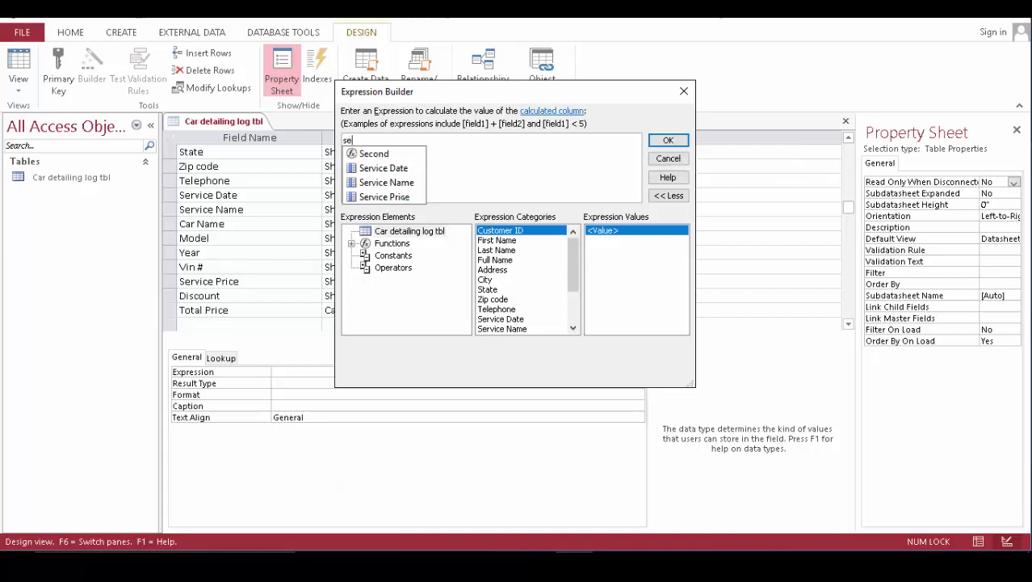
pyautogui.doubleClick(404, 197)
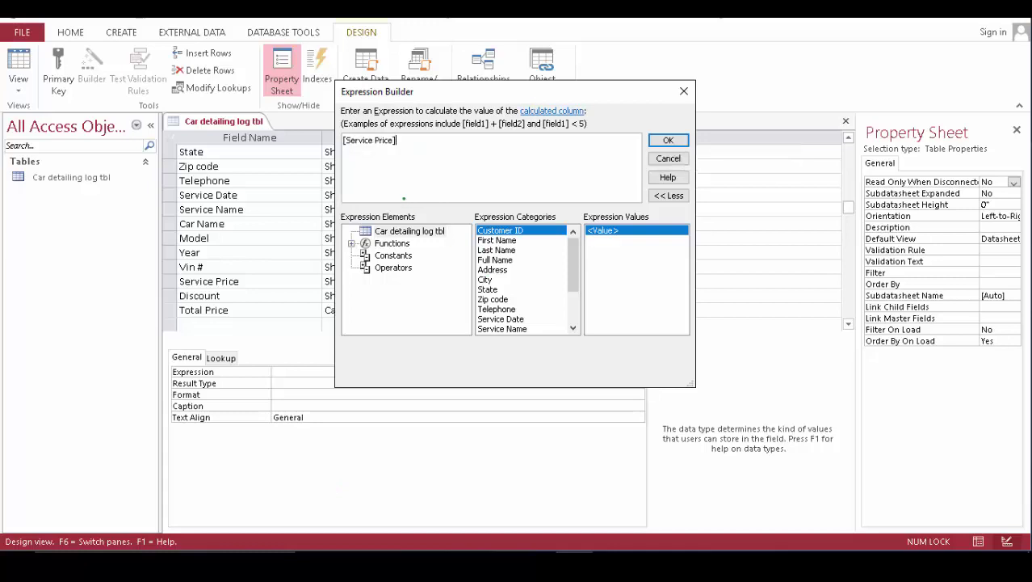
pyautogui.write('-ser')
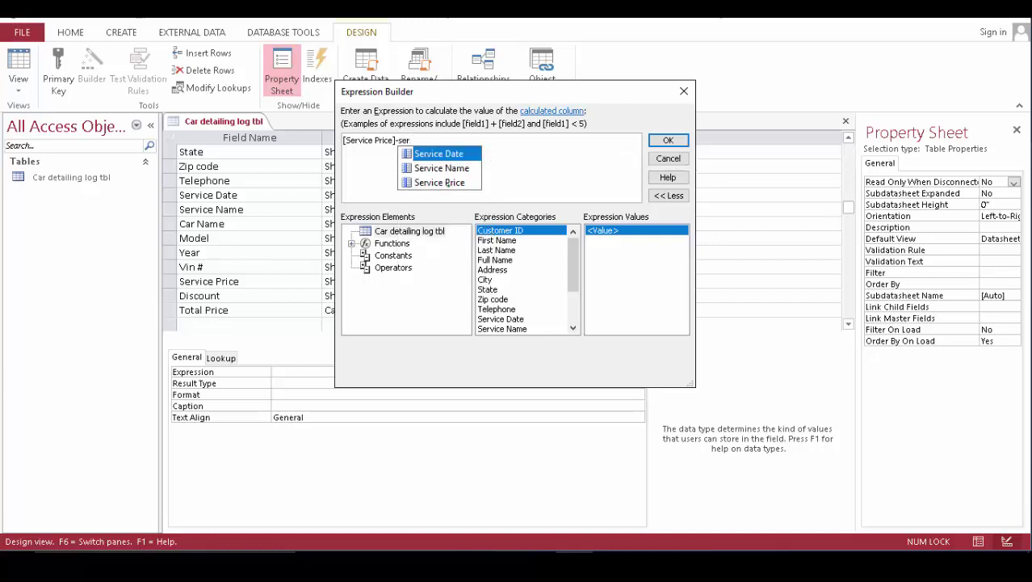
pyautogui.doubleClick(448, 183)
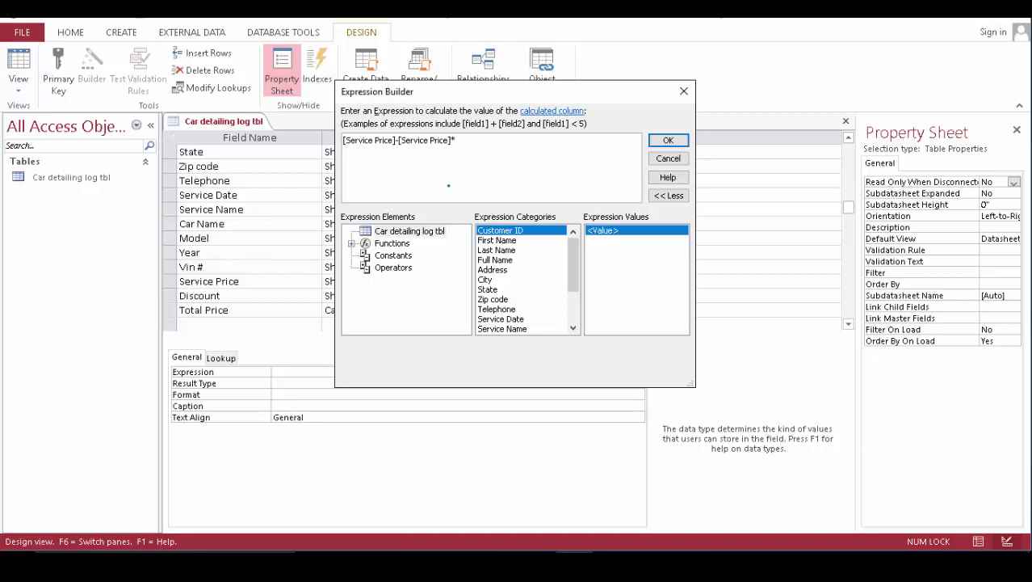
pyautogui.write('*Di')
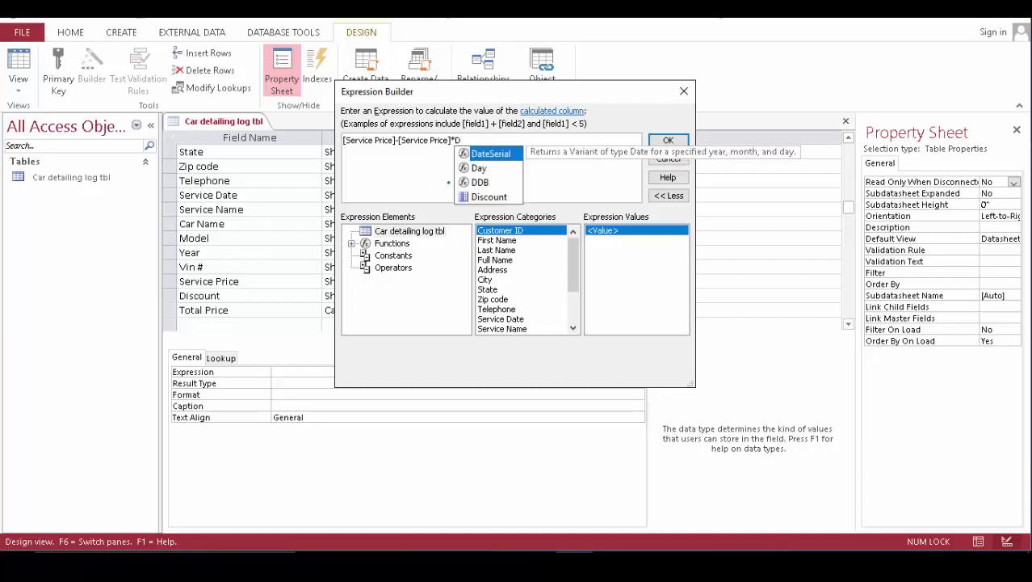
pyautogui.click(489, 196)
pyautogui.press('Return')
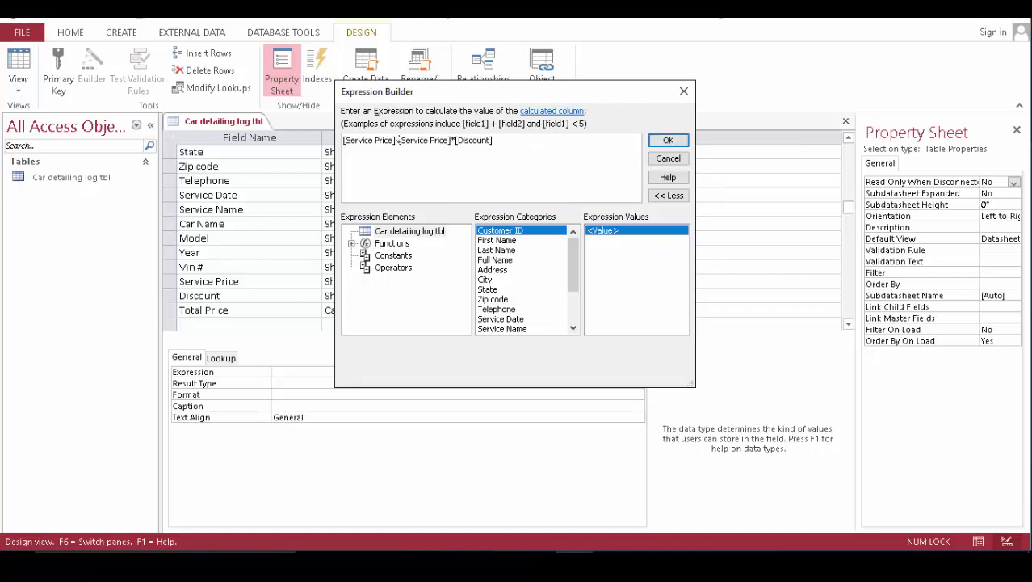
pyautogui.click(398, 141)
pyautogui.write('(')
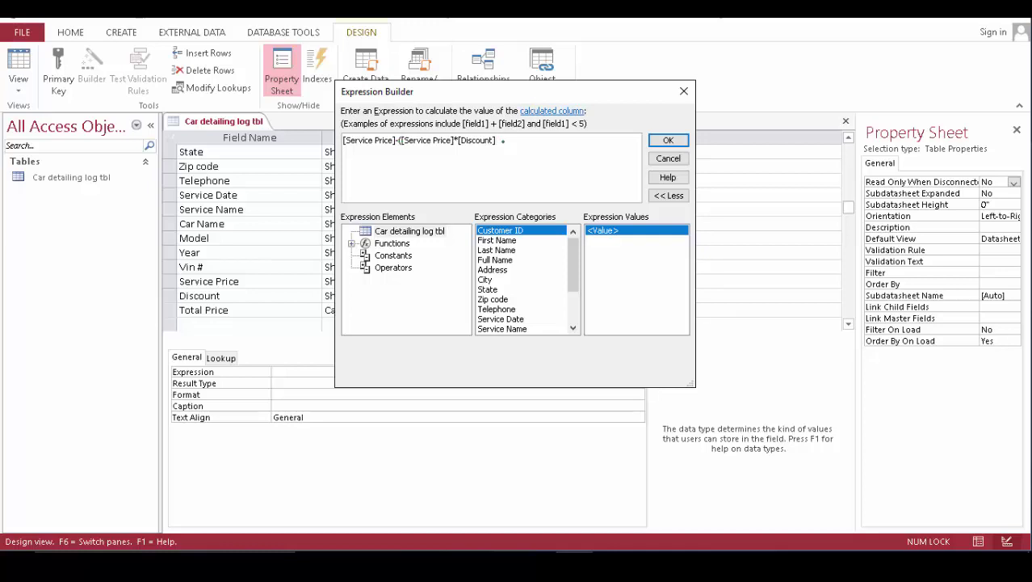
pyautogui.write(')')
pyautogui.click(667, 140)
# - Add a Next Service Date field below Total Price with the Date/Time data type
pyautogui.click(216, 324)
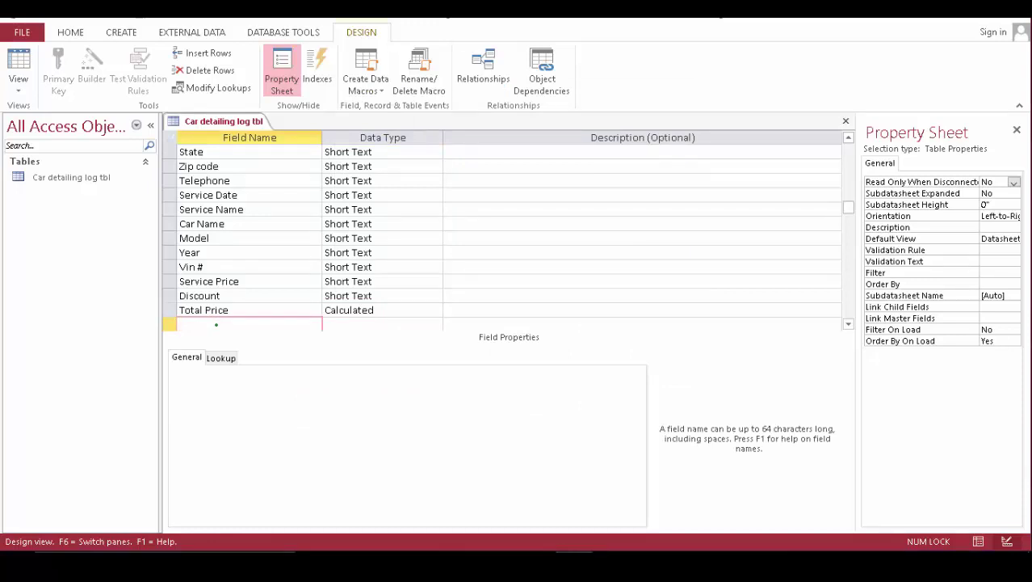
pyautogui.write('Next Service Date')
pyautogui.press('Tab')
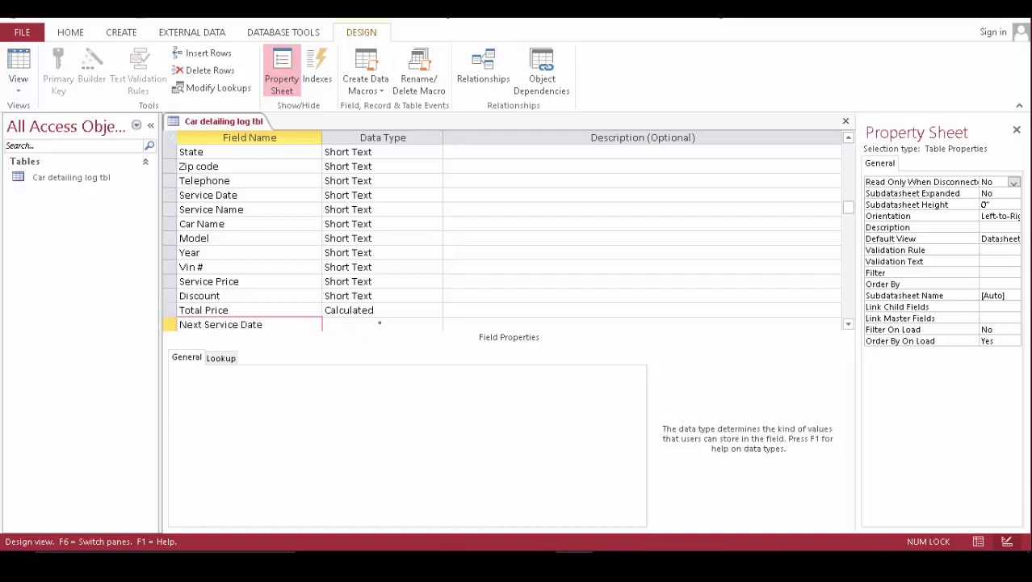
pyautogui.click(437, 324)
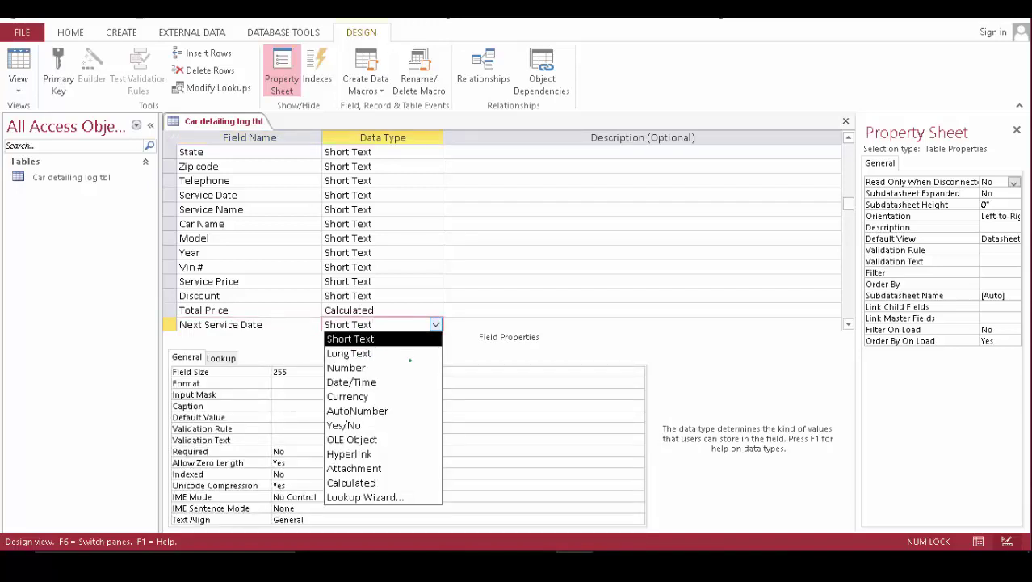
pyautogui.click(410, 380)
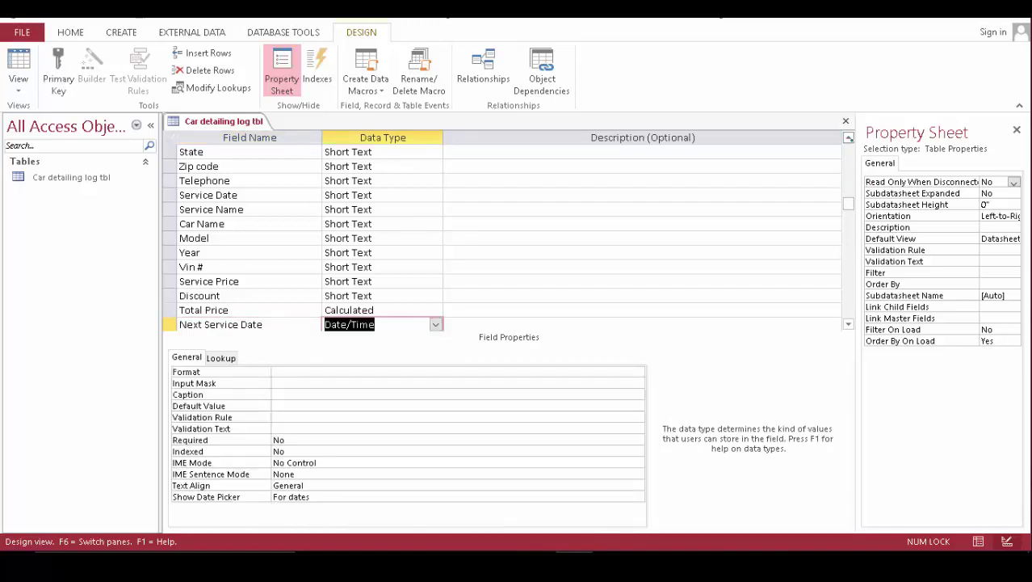
# - Start an input mask for the Zip code field based on the predefined Zip Code mask
pyautogui.click(848, 137)
pyautogui.click(849, 138)
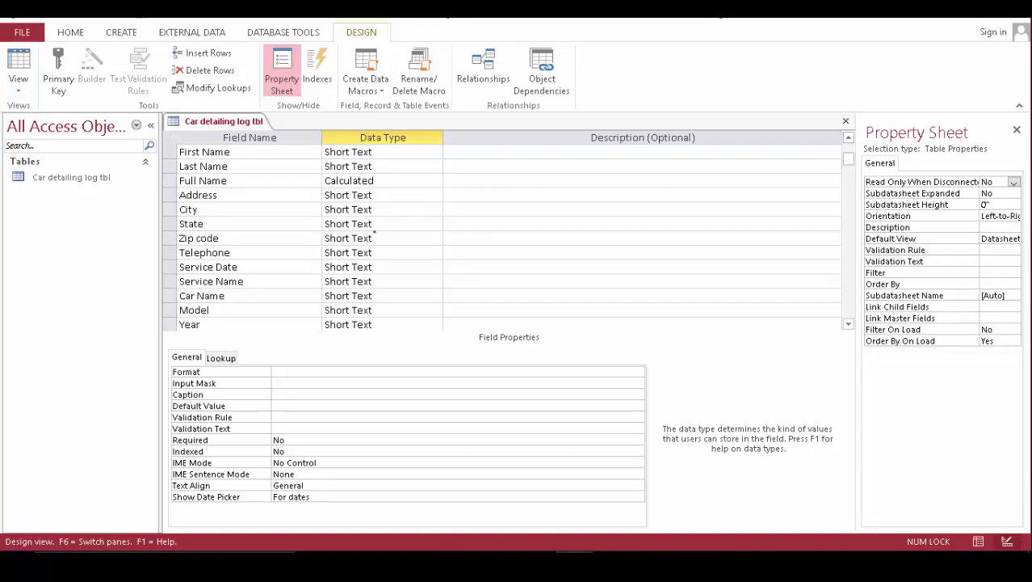
pyautogui.click(373, 238)
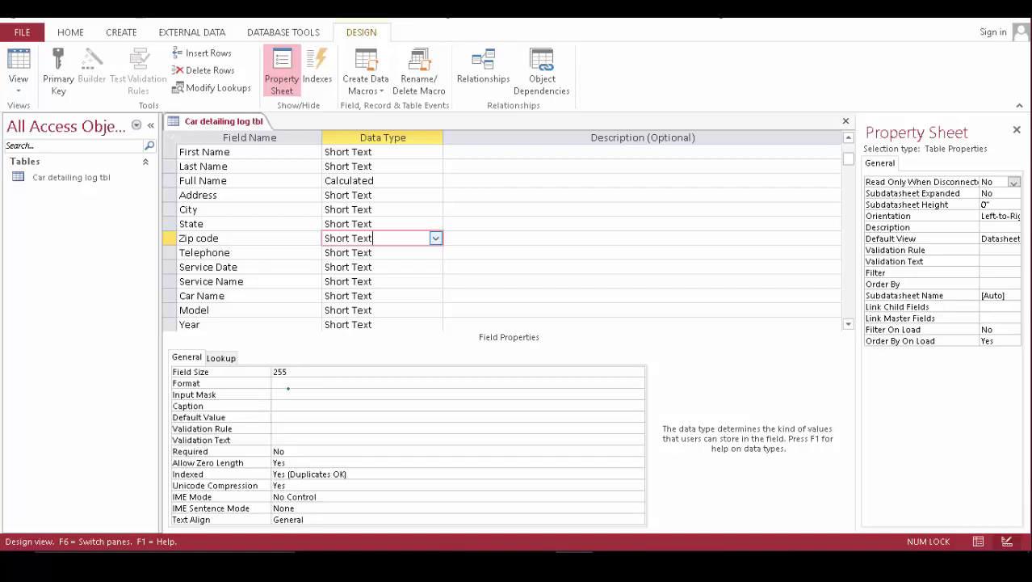
pyautogui.click(631, 396)
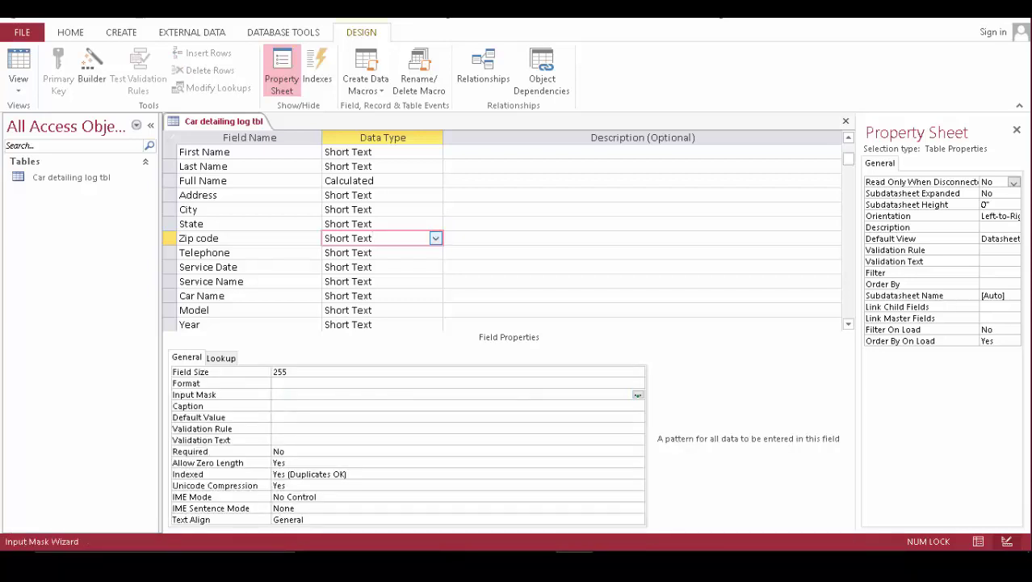
pyautogui.click(637, 394)
pyautogui.click(491, 325)
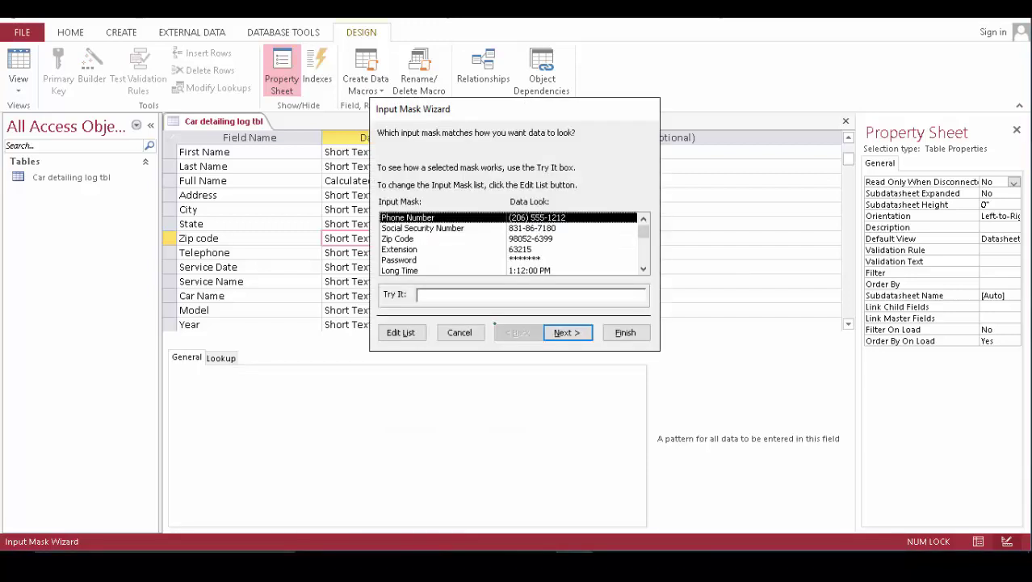
pyautogui.click(407, 238)
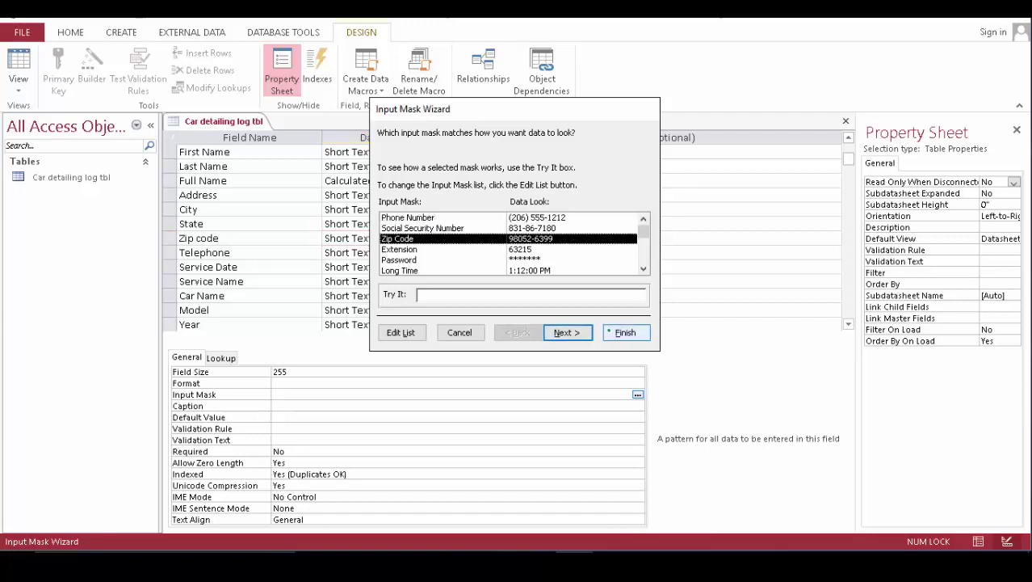
pyautogui.click(565, 332)
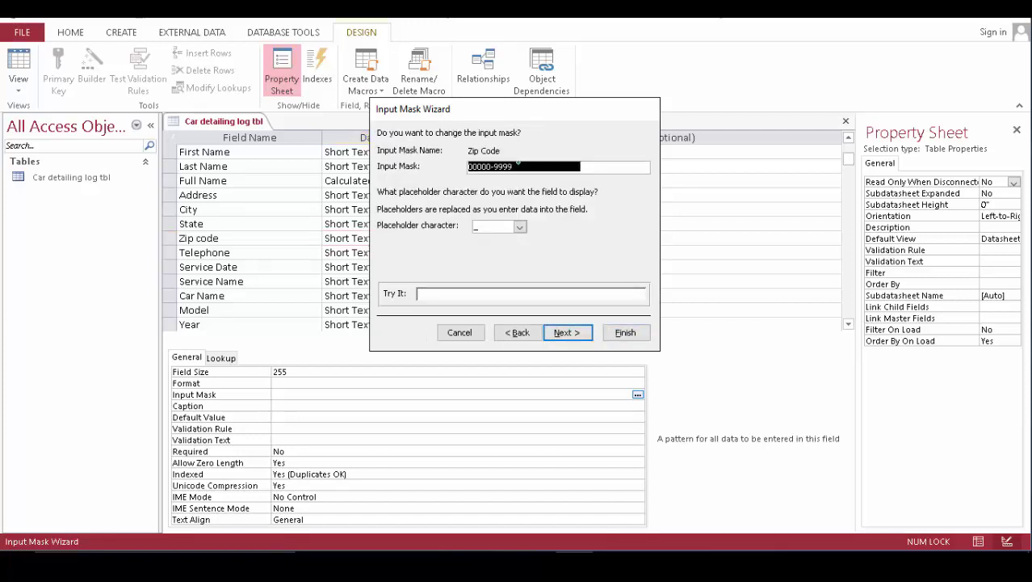
# - Shorten the Zip code input mask to 00000 and finish the wizard
pyautogui.click(518, 161)
pyautogui.press('BackSpace')
pyautogui.press('BackSpace')
pyautogui.press('BackSpace')
pyautogui.press('BackSpace')
pyautogui.press('BackSpace')
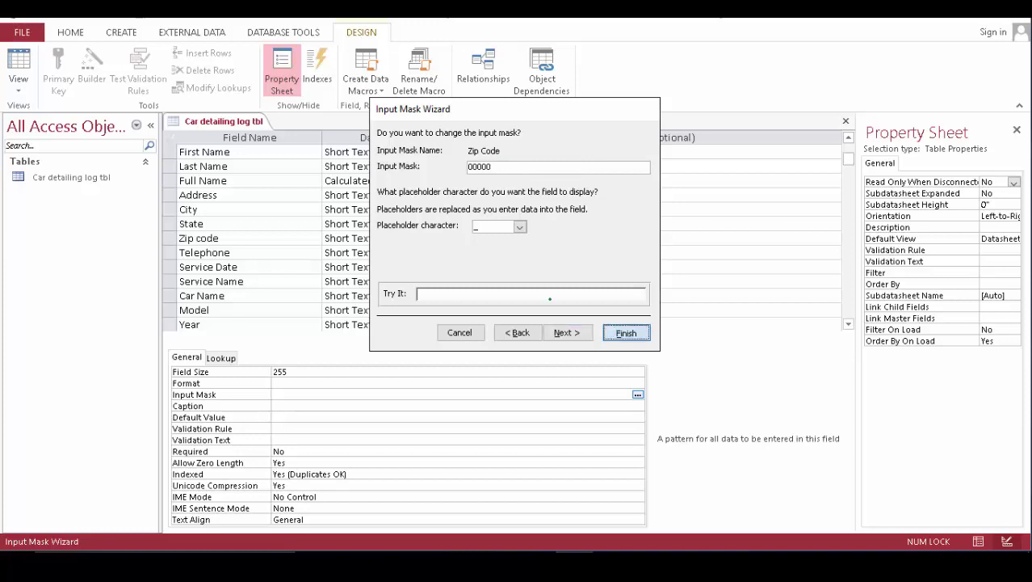
pyautogui.click(625, 332)
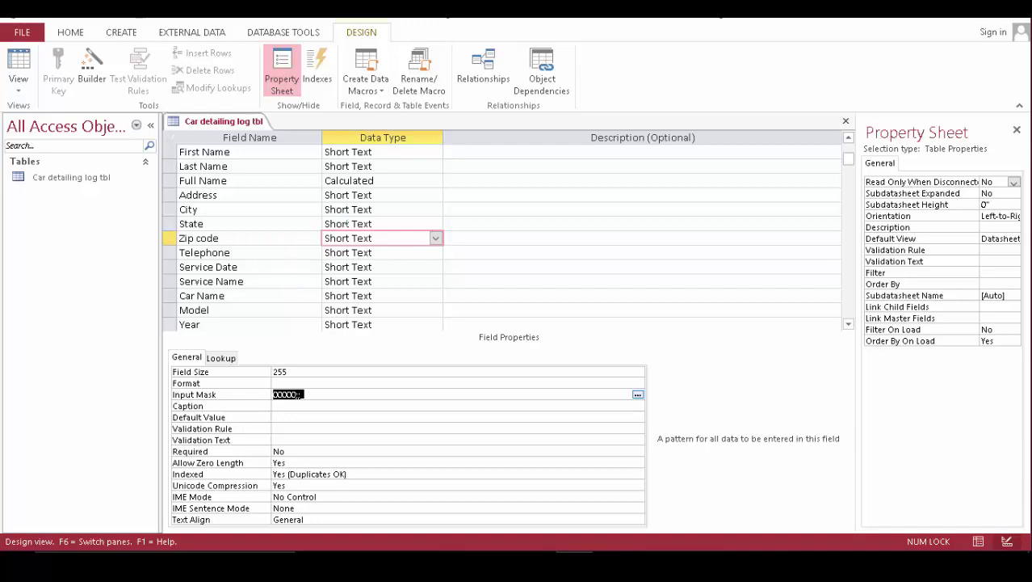
# - Save the table and apply the predefined Phone Number input mask to the Telephone field
pyautogui.click(385, 255)
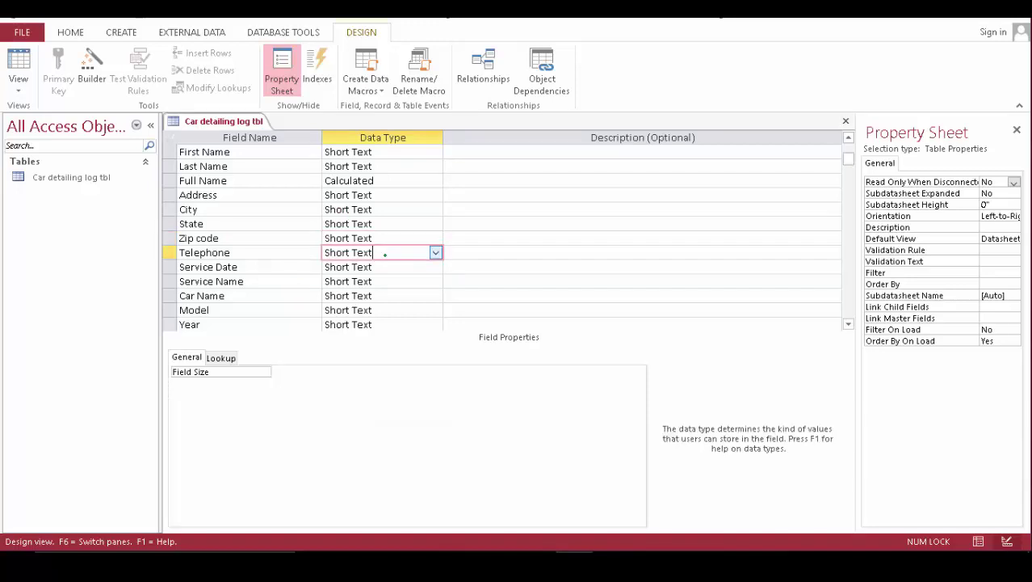
pyautogui.rightClick(240, 121)
pyautogui.click(275, 129)
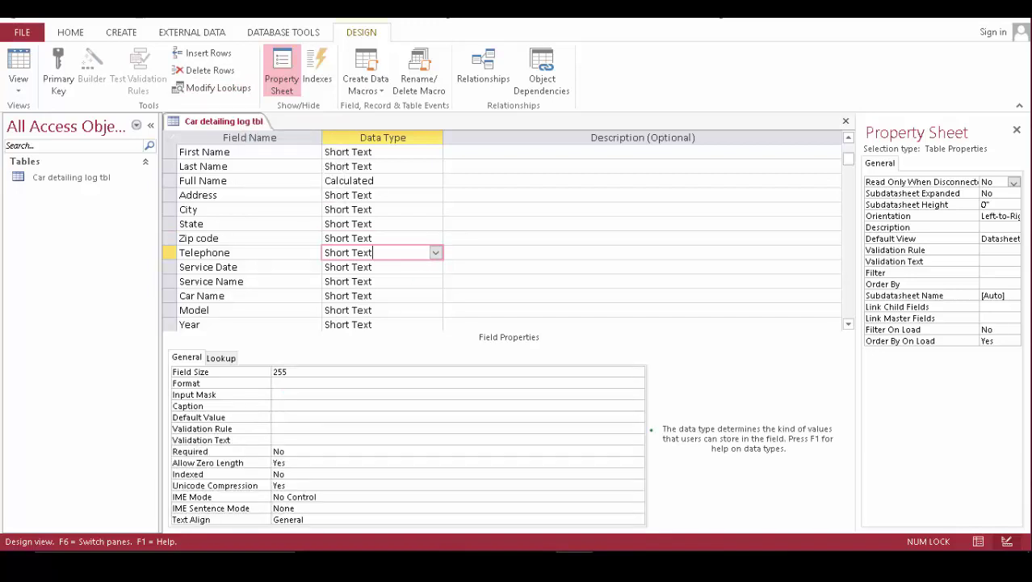
pyautogui.click(636, 394)
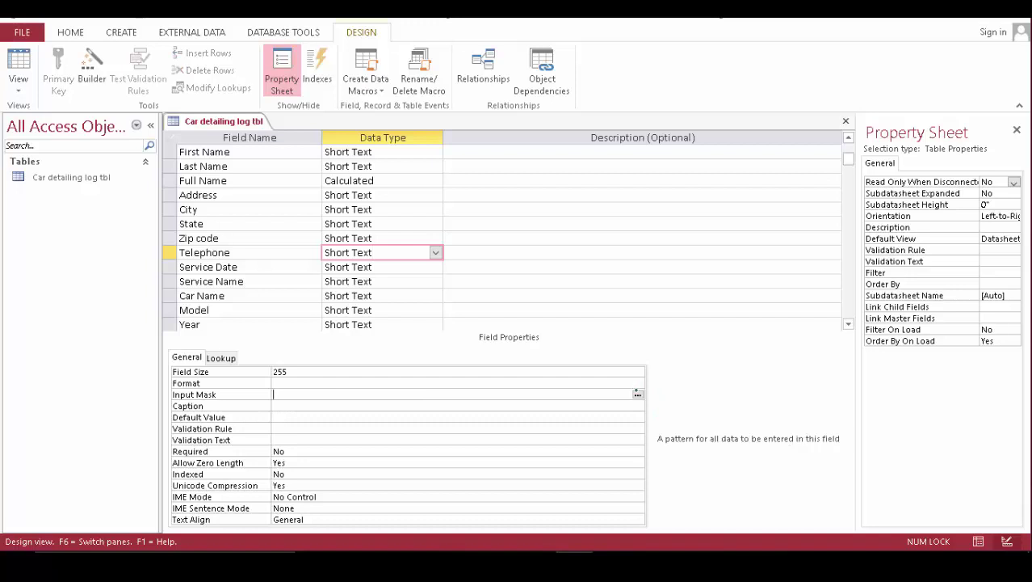
pyautogui.click(638, 394)
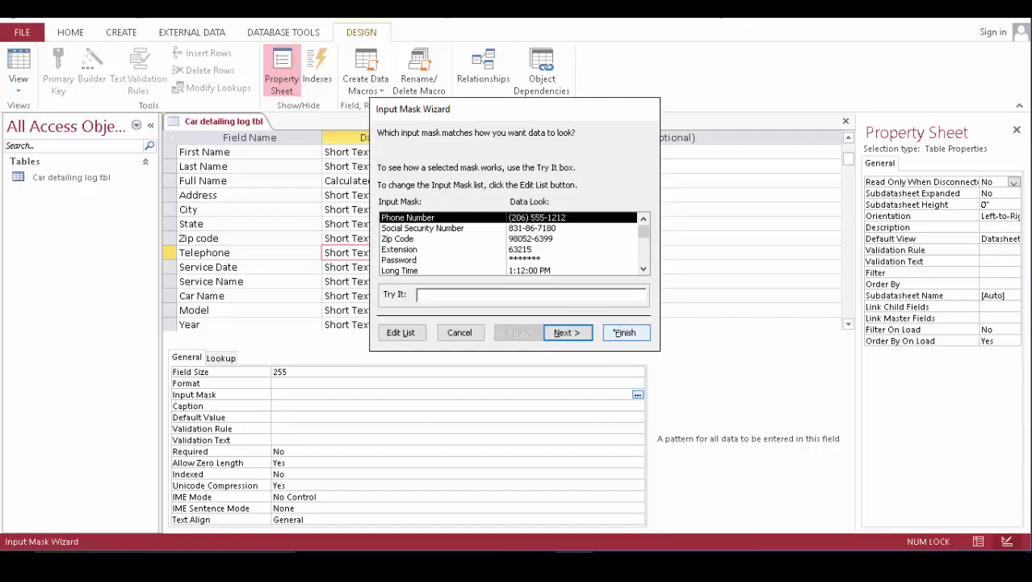
pyautogui.click(625, 332)
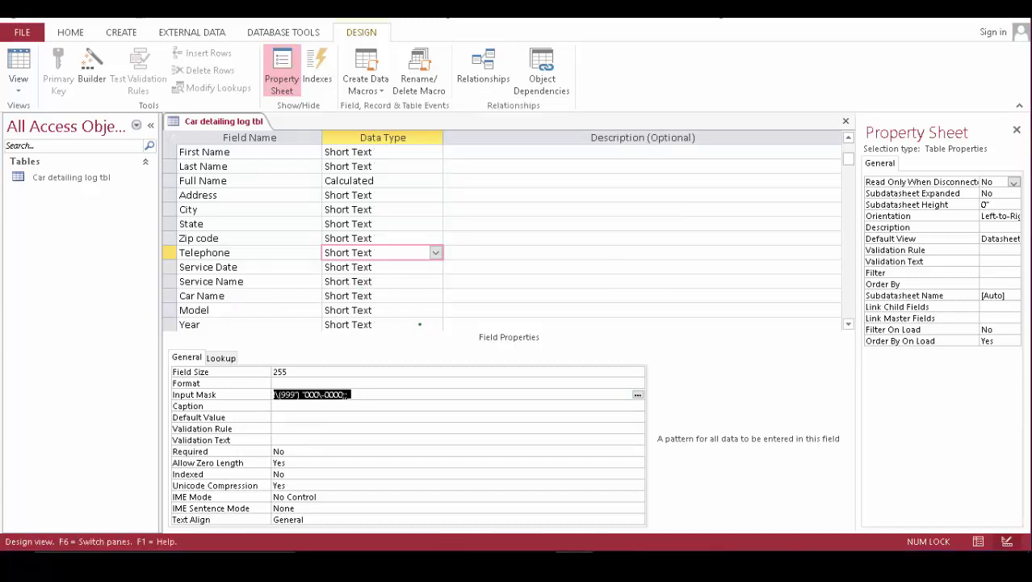
# - Change the Year field's data type to Number
pyautogui.click(419, 324)
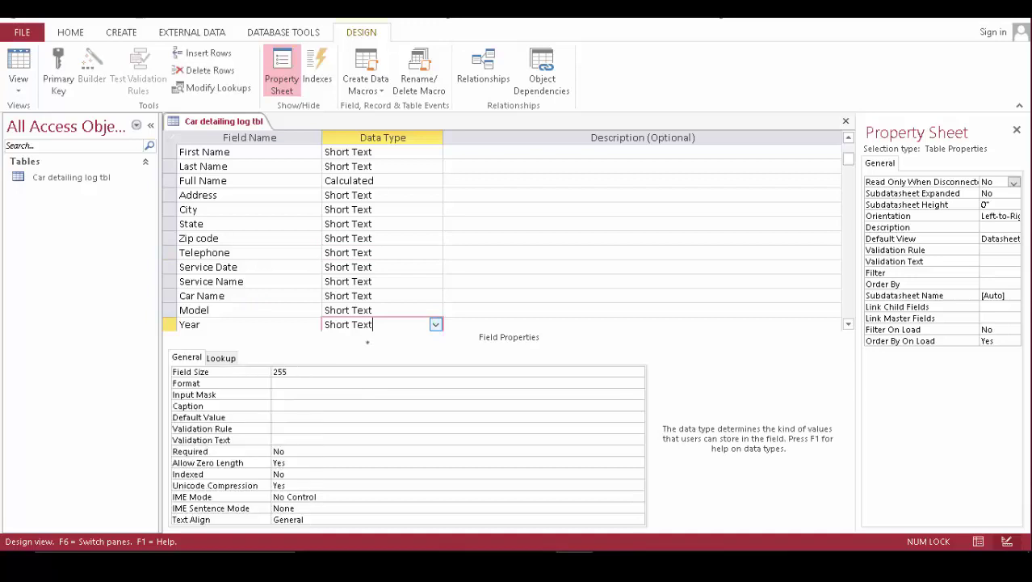
pyautogui.click(281, 395)
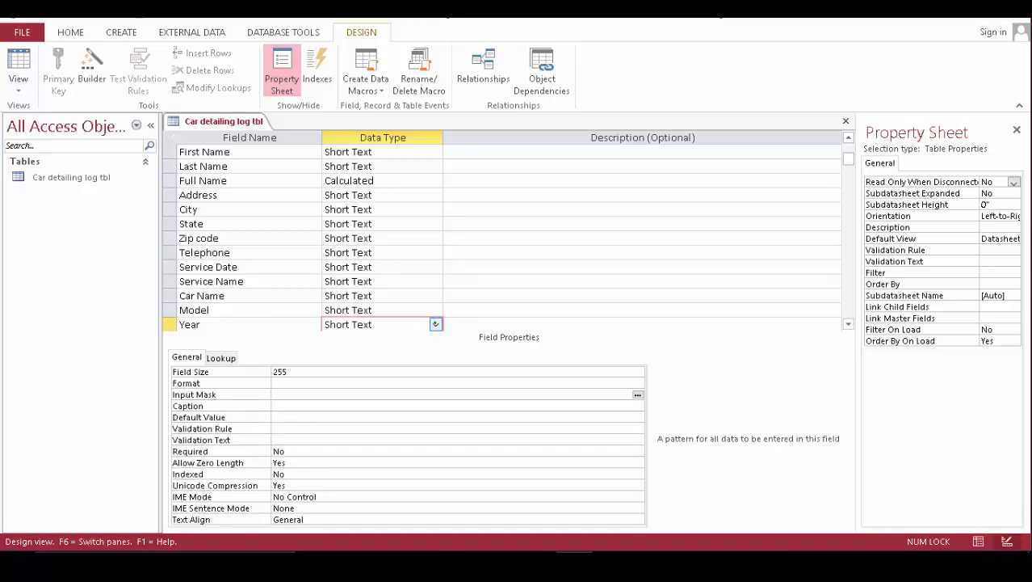
pyautogui.click(435, 324)
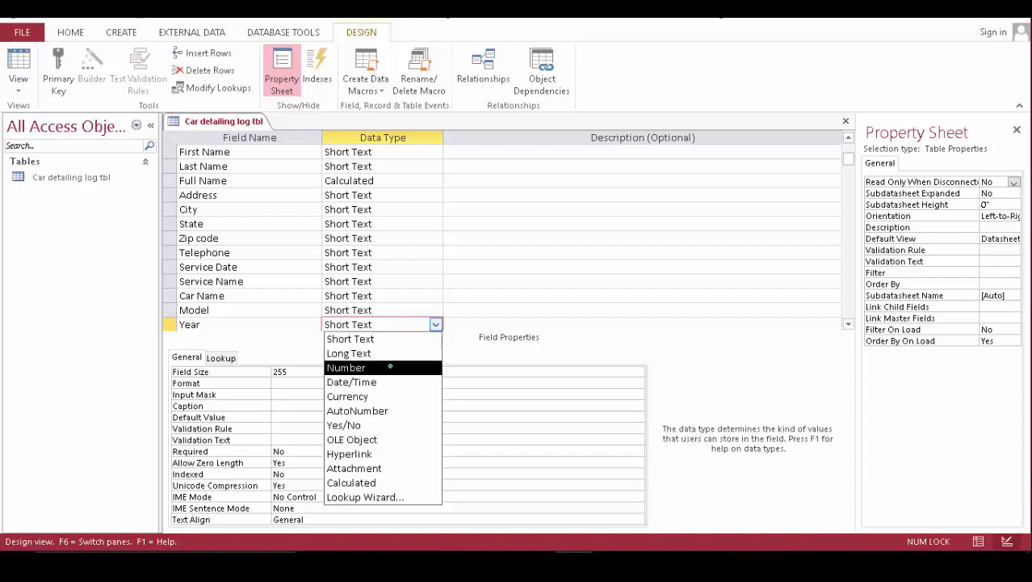
pyautogui.press('Escape')
pyautogui.write('n')
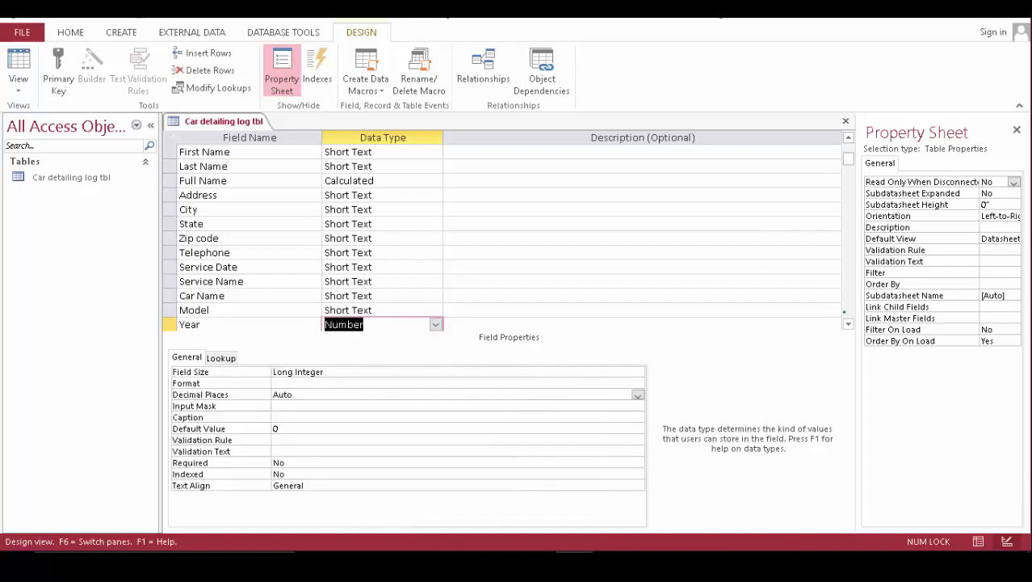
# - Change the Service Price field's data type to Currency
pyautogui.scroll(-5, 509, 239)
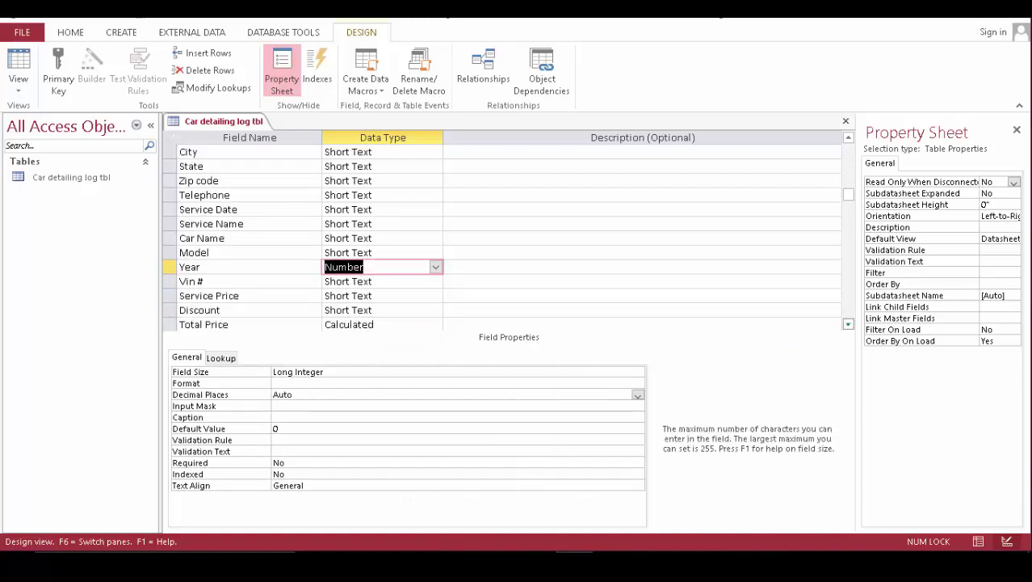
pyautogui.scroll(-1, 509, 238)
pyautogui.scroll(-1, 509, 238)
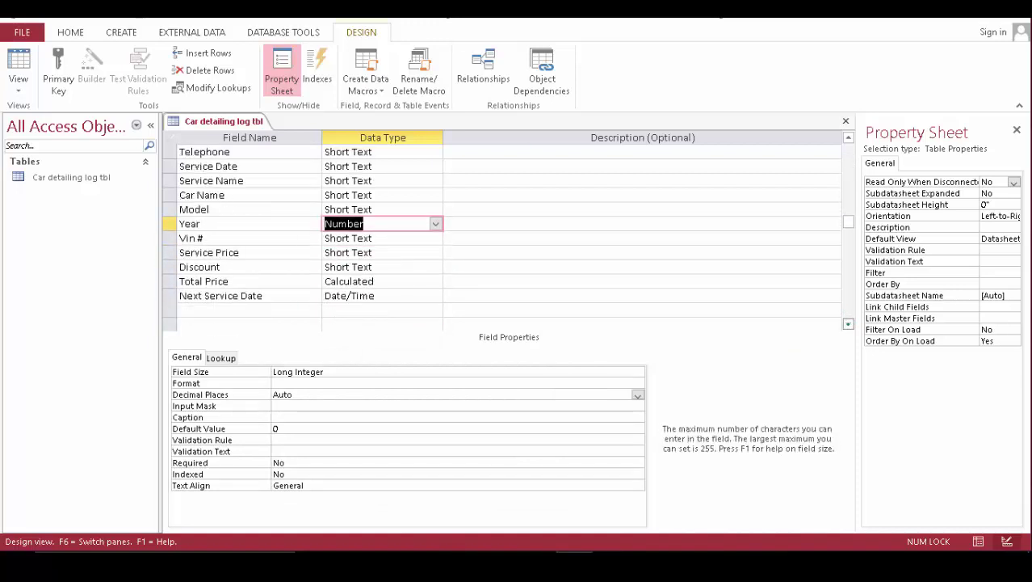
pyautogui.click(435, 252)
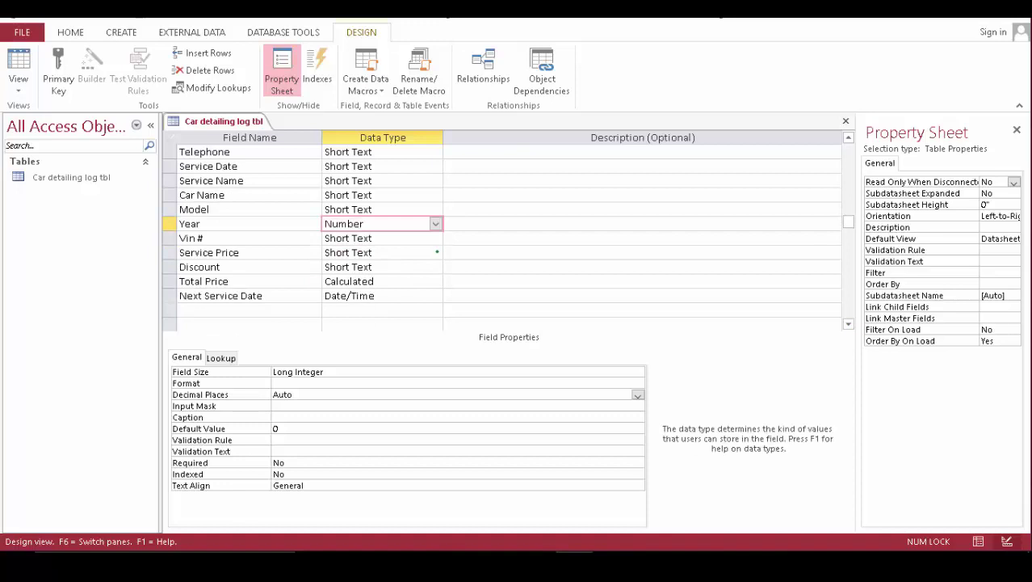
pyautogui.click(435, 252)
pyautogui.click(408, 324)
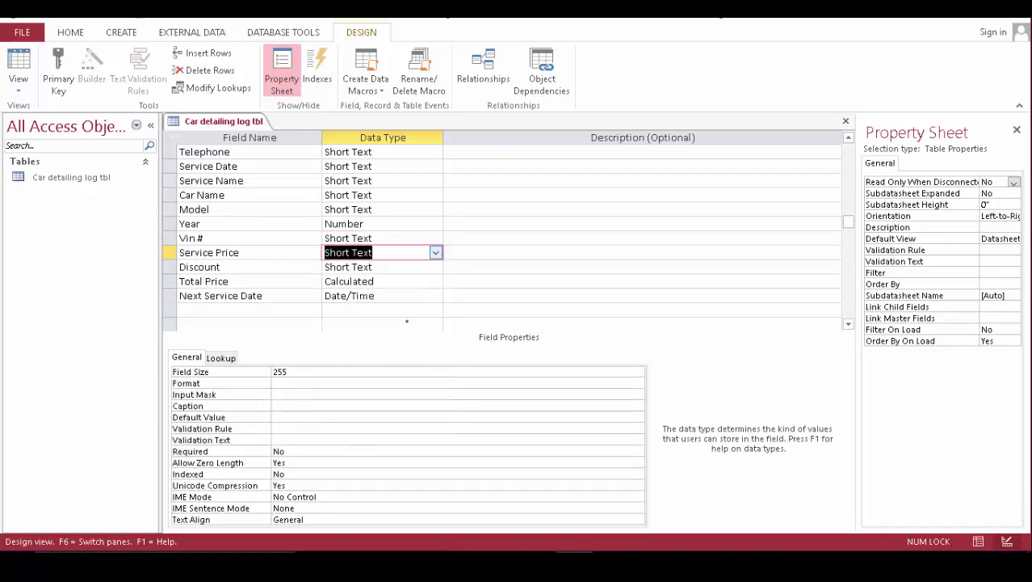
# - Change the Discount field's data type to Number and set its field size to Single
pyautogui.click(435, 266)
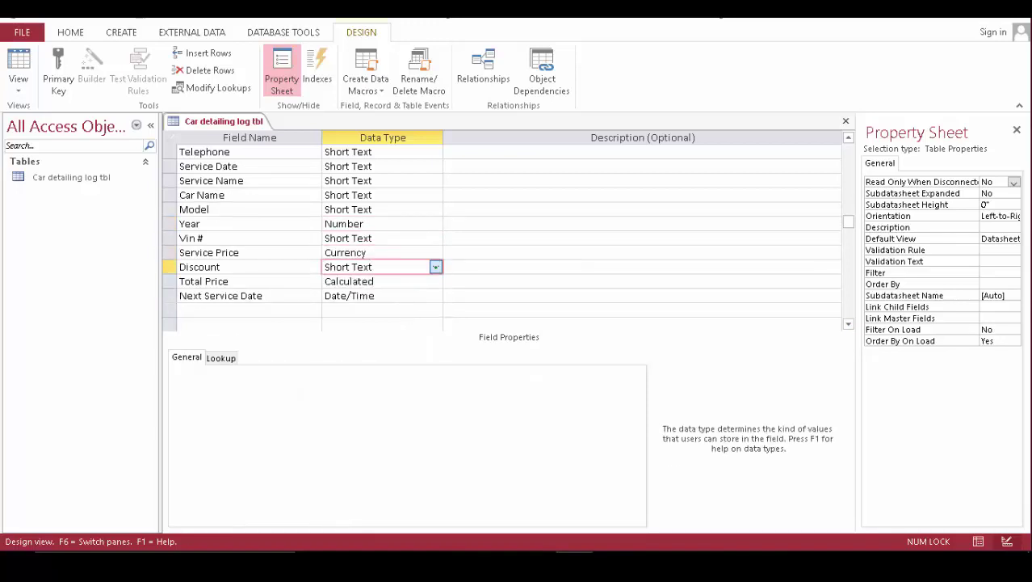
pyautogui.click(435, 267)
pyautogui.click(395, 307)
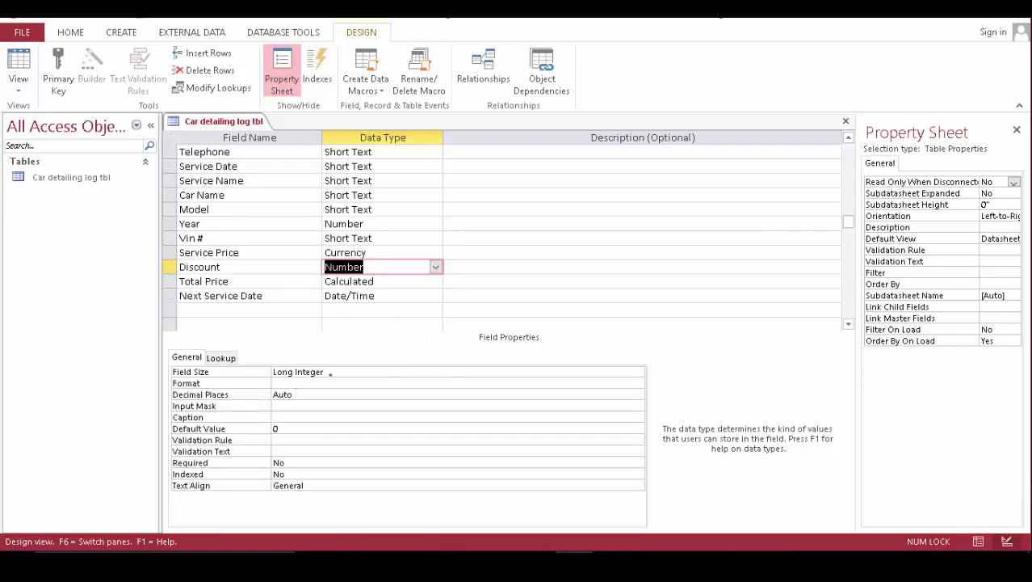
pyautogui.click(337, 371)
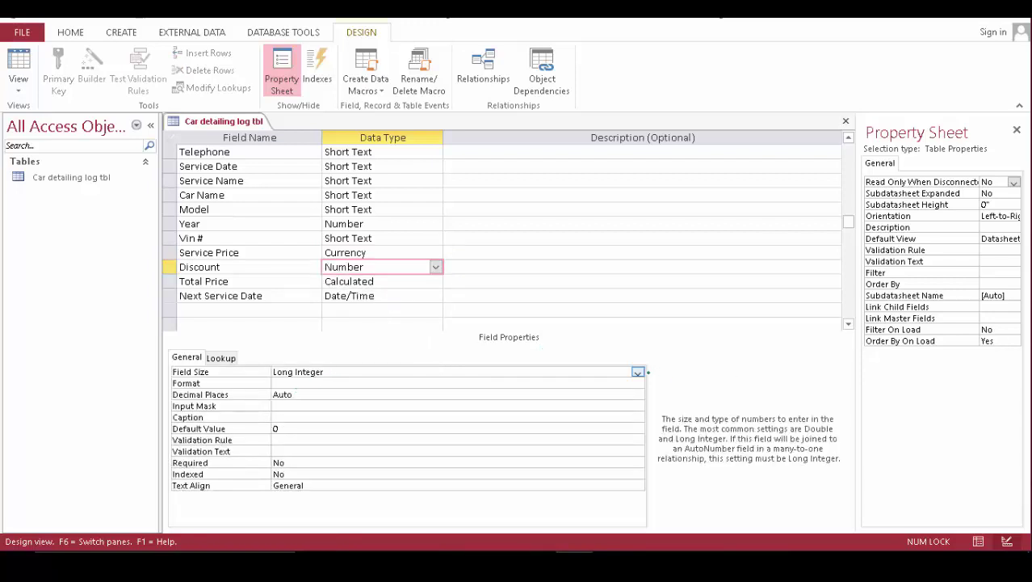
pyautogui.click(637, 371)
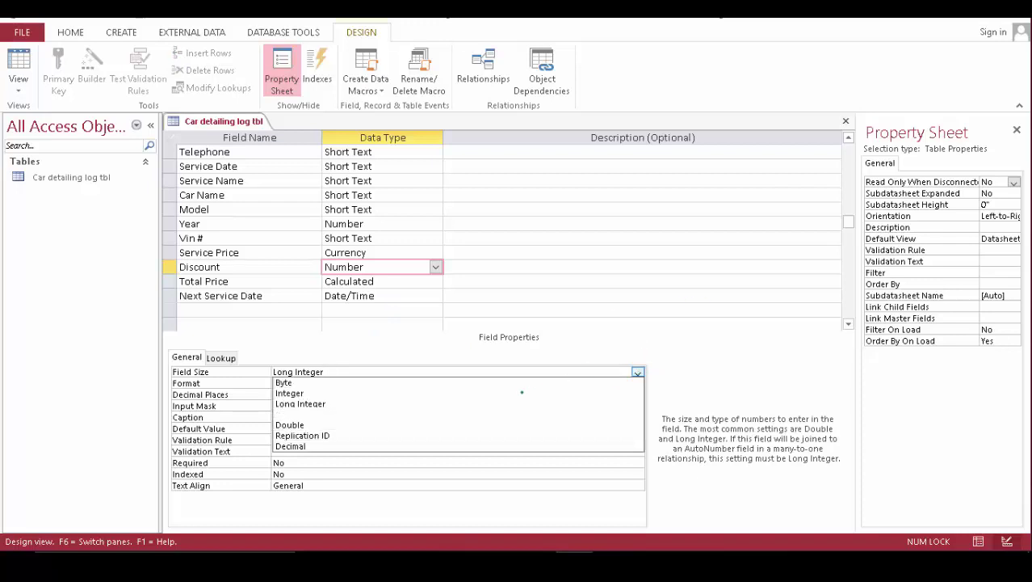
pyautogui.click(513, 413)
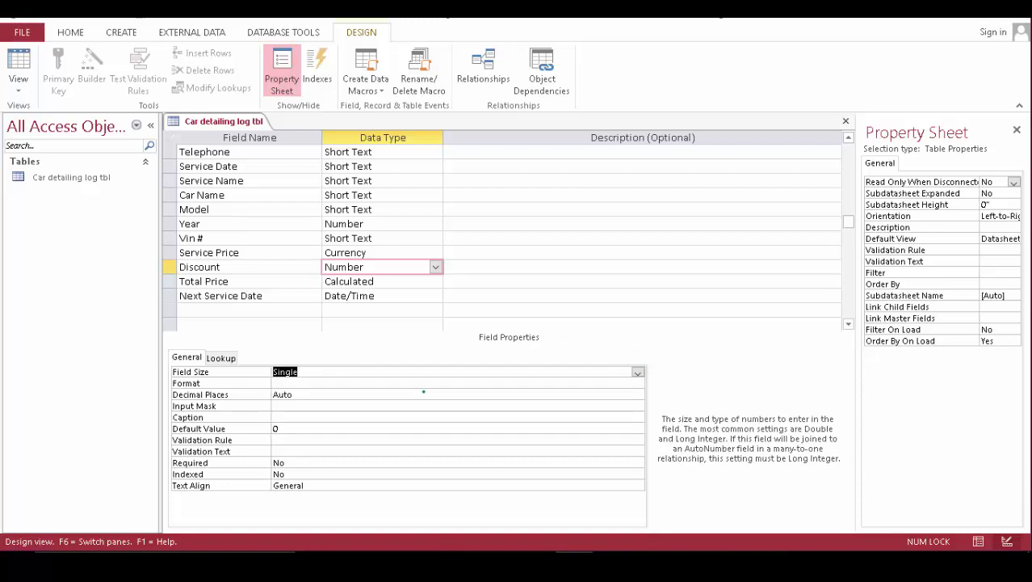
# - Set the Discount field's format to Percent with 2 decimal places
pyautogui.click(423, 385)
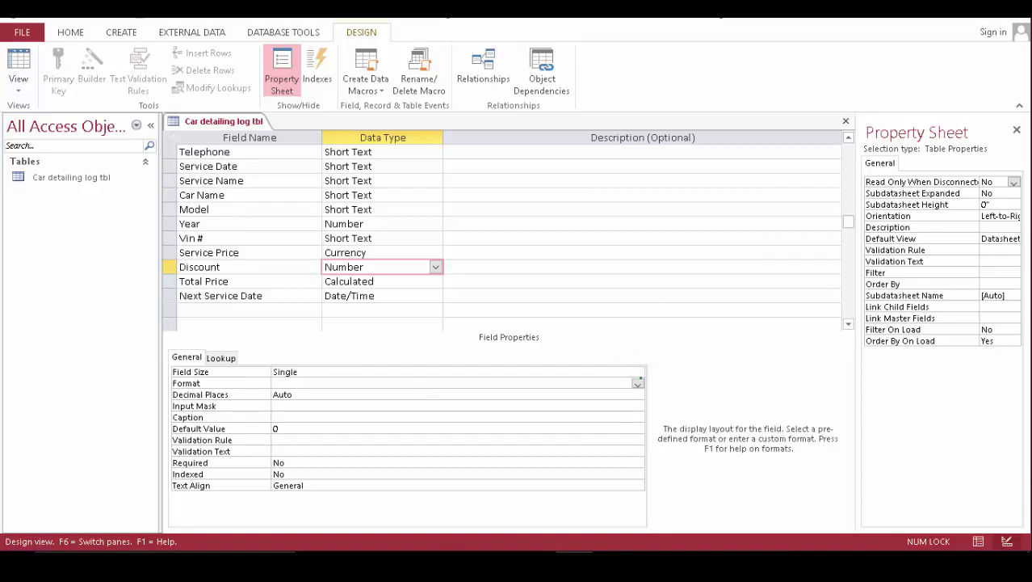
pyautogui.click(637, 383)
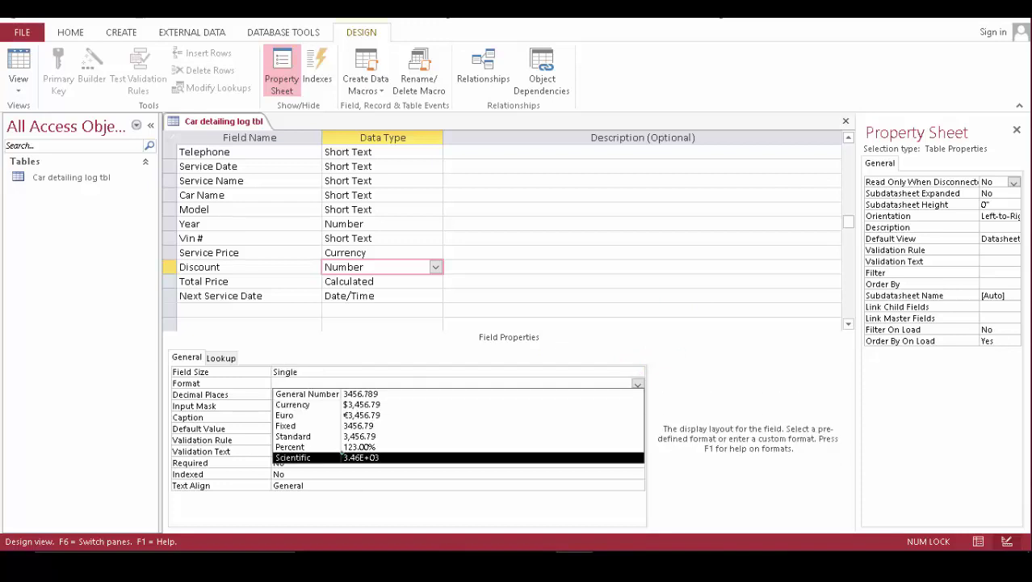
pyautogui.click(341, 446)
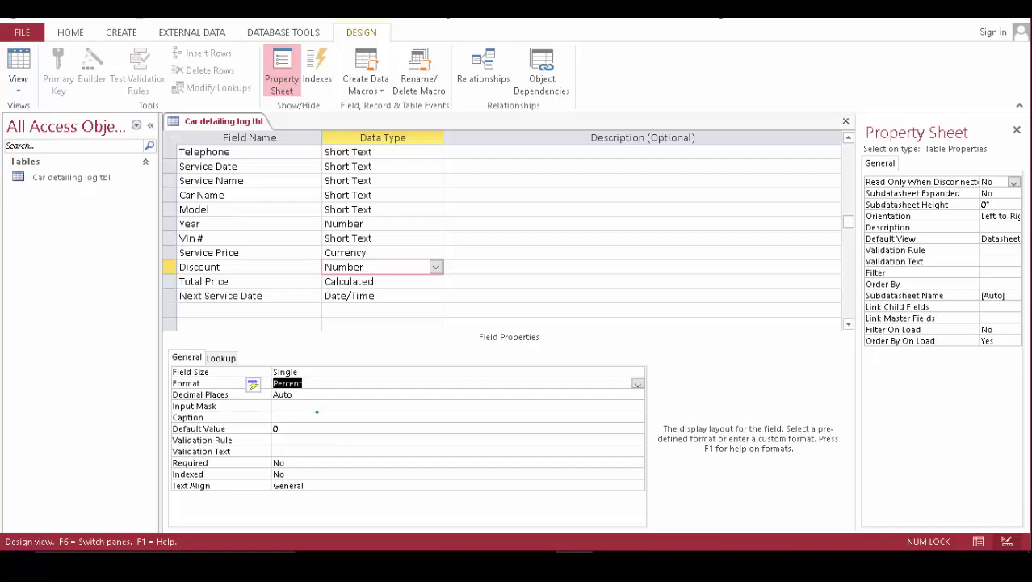
pyautogui.click(317, 395)
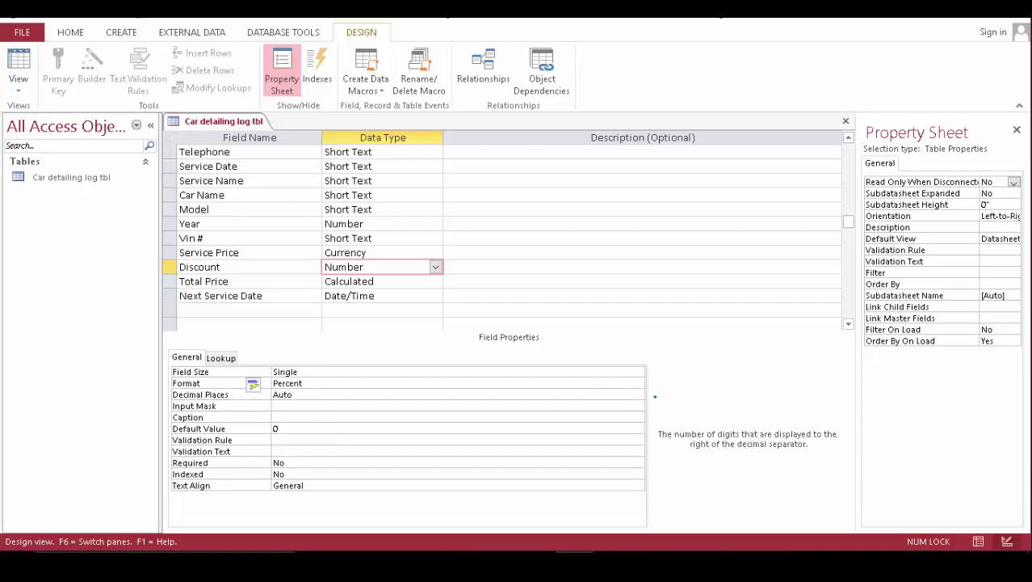
pyautogui.click(637, 394)
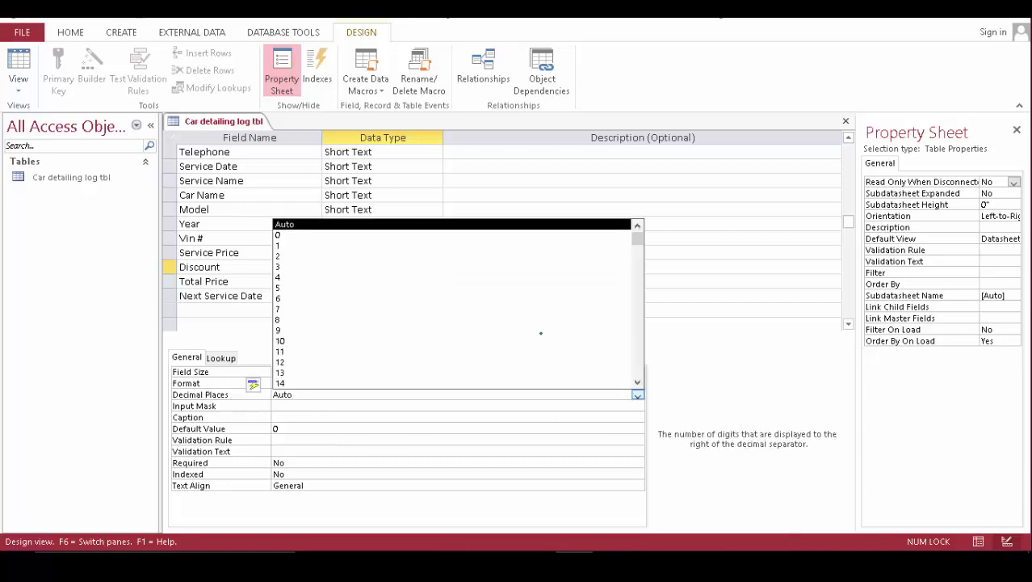
pyautogui.click(279, 255)
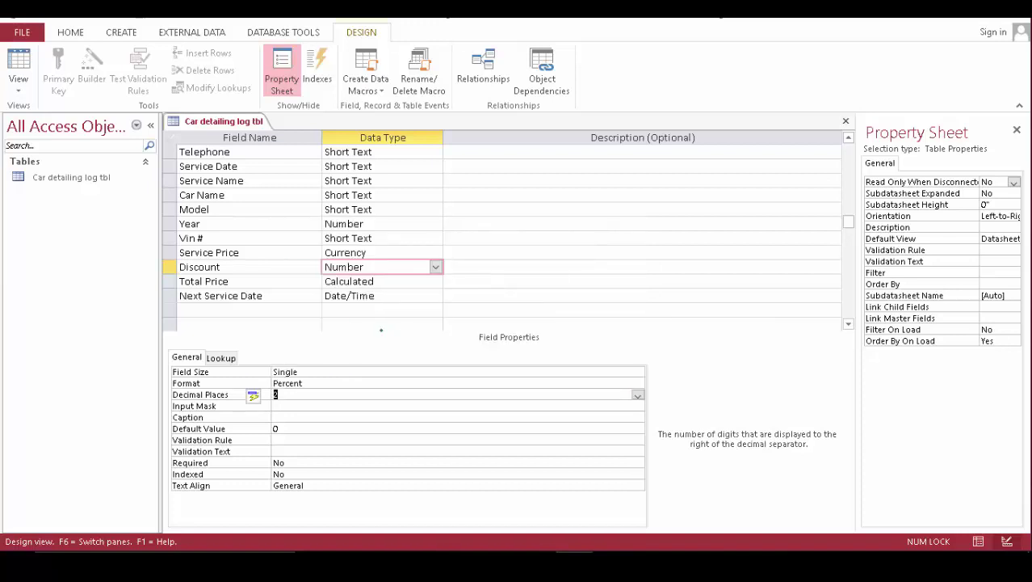
# - Save the table design, agreeing to continue despite calculated columns depending on the changed fields
pyautogui.click(242, 120)
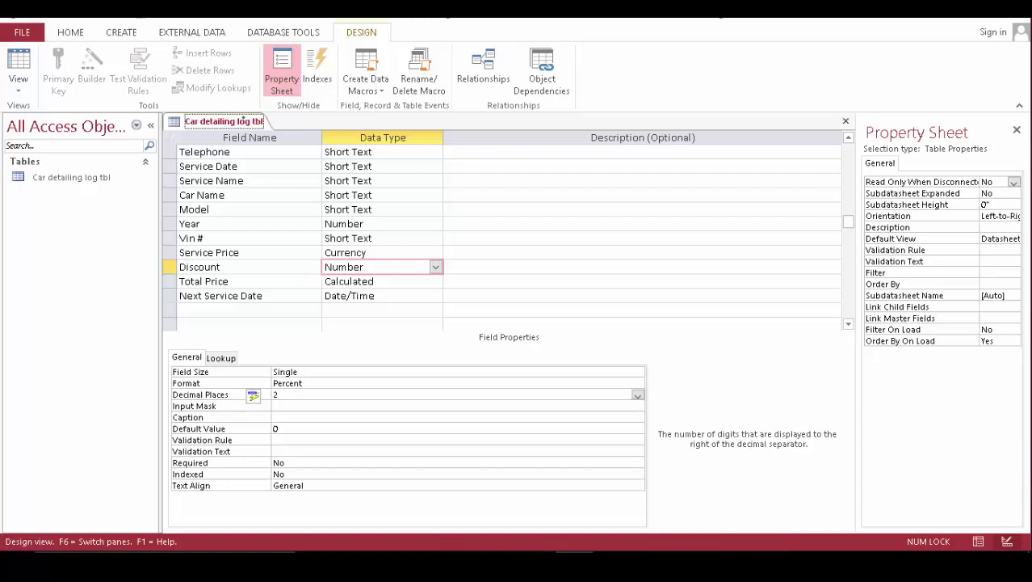
pyautogui.rightClick(241, 120)
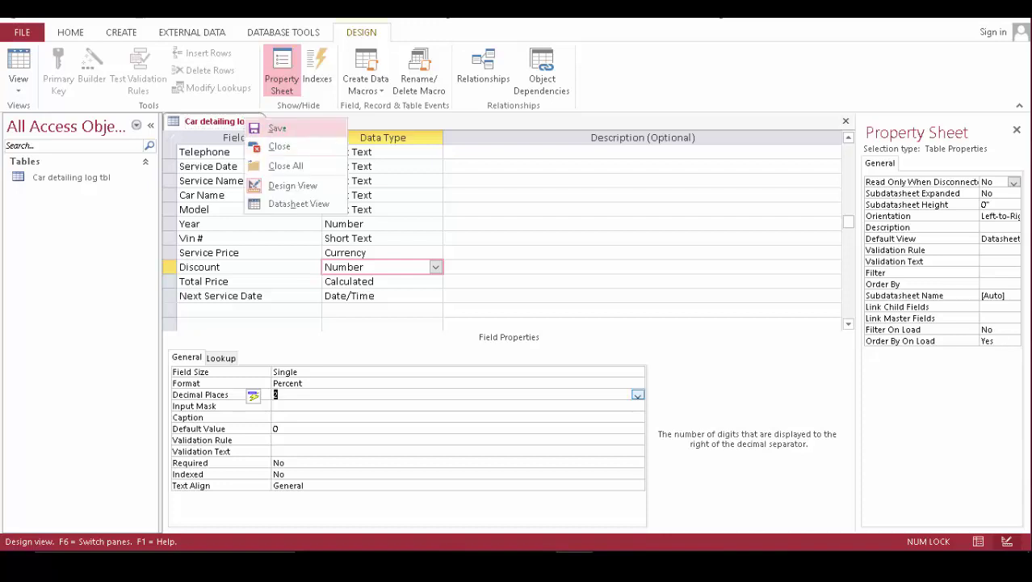
pyautogui.click(275, 128)
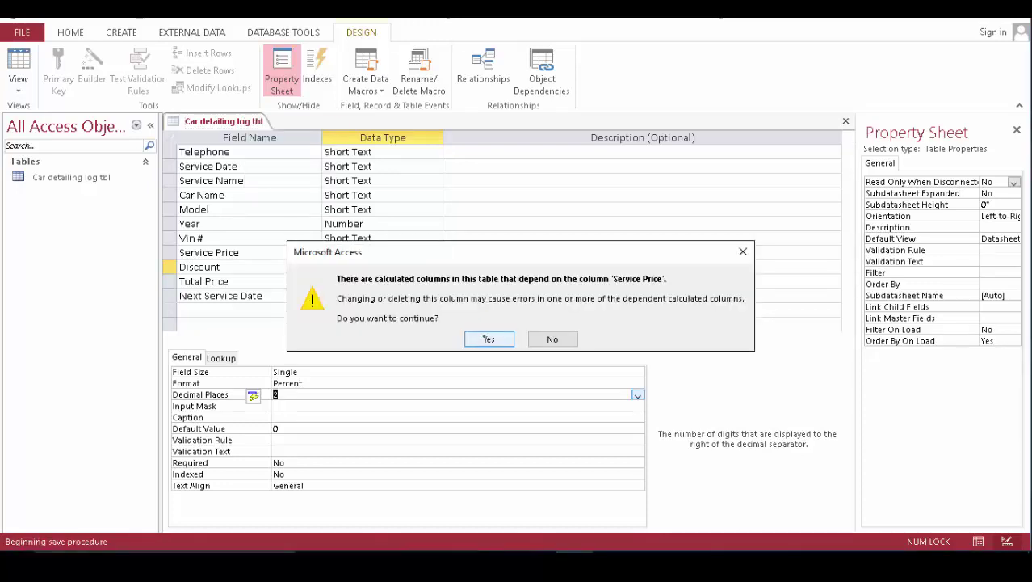
pyautogui.click(487, 338)
pyautogui.click(488, 339)
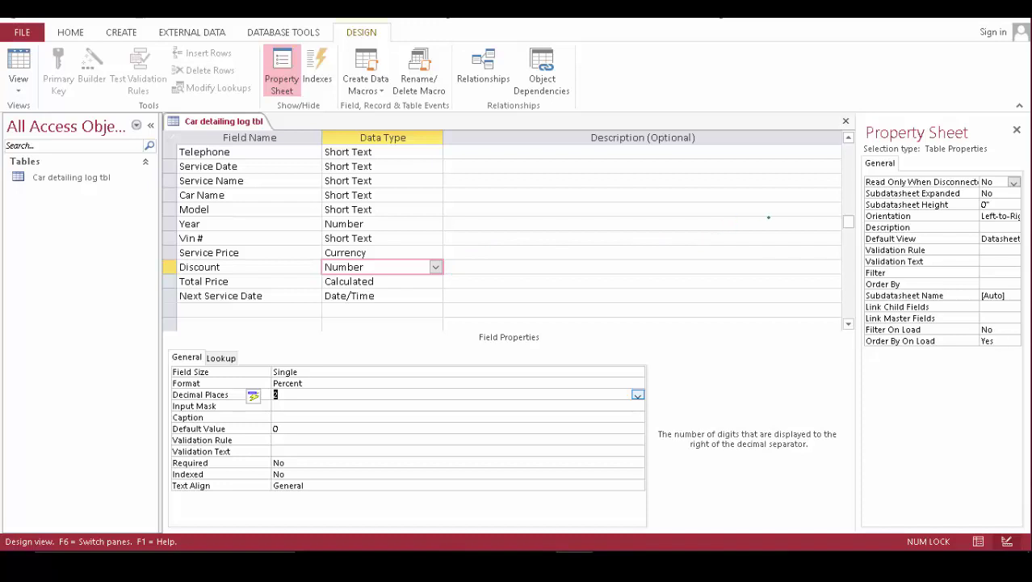
# - Change the Service Date field's data type to Date/Time and save the table
pyautogui.press('F6')
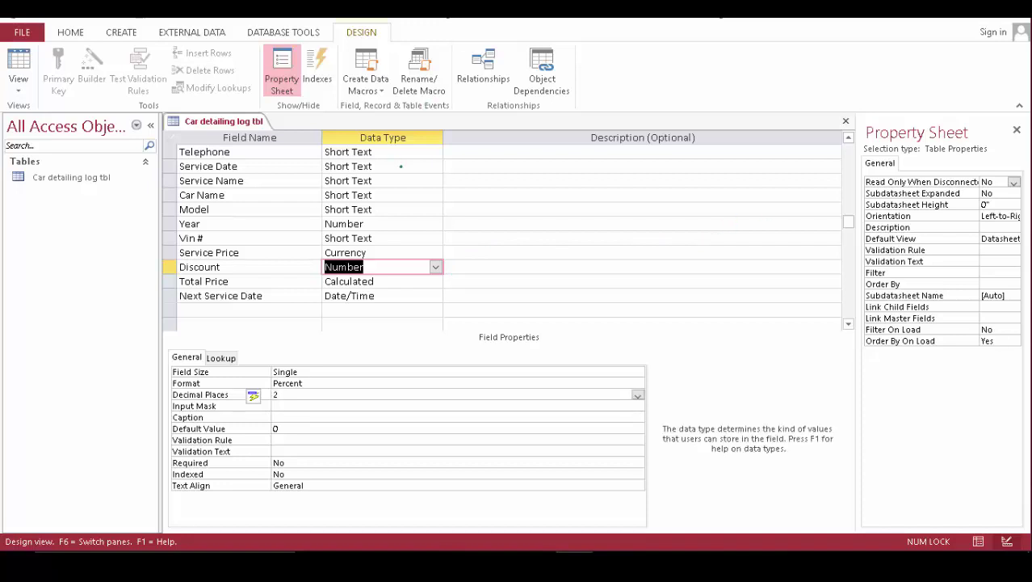
pyautogui.click(436, 166)
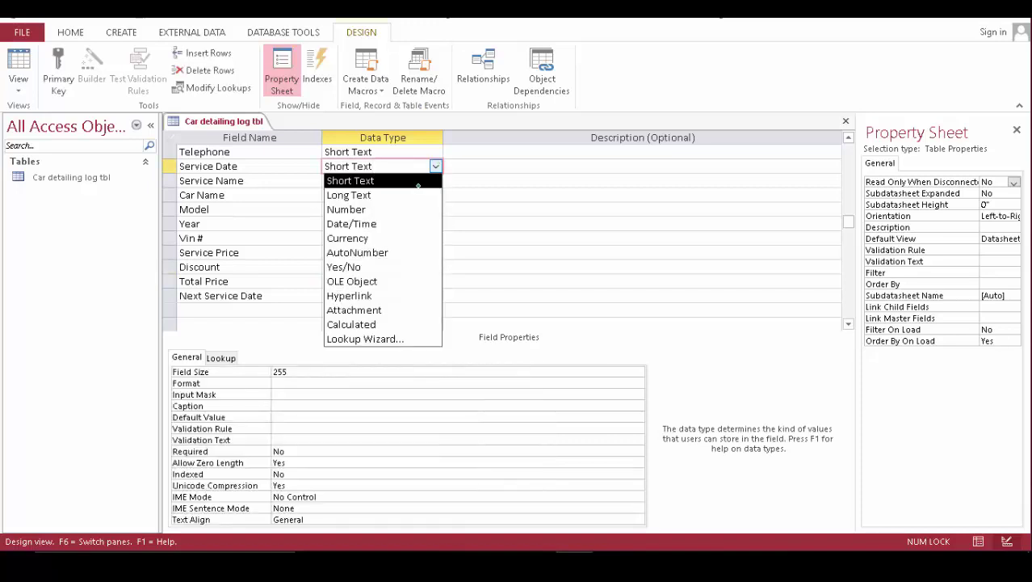
pyautogui.click(414, 223)
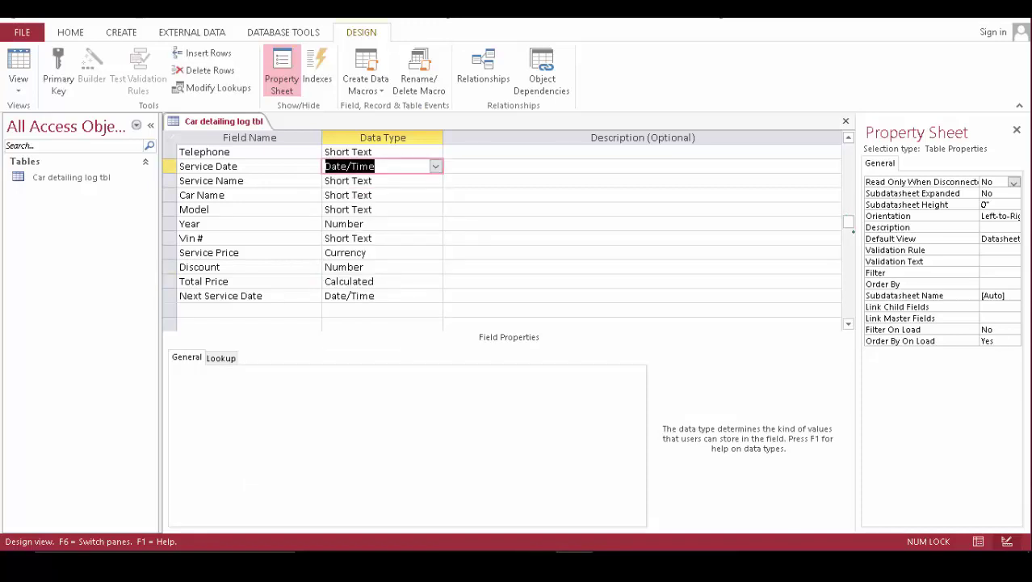
pyautogui.scroll(2, 307, 234)
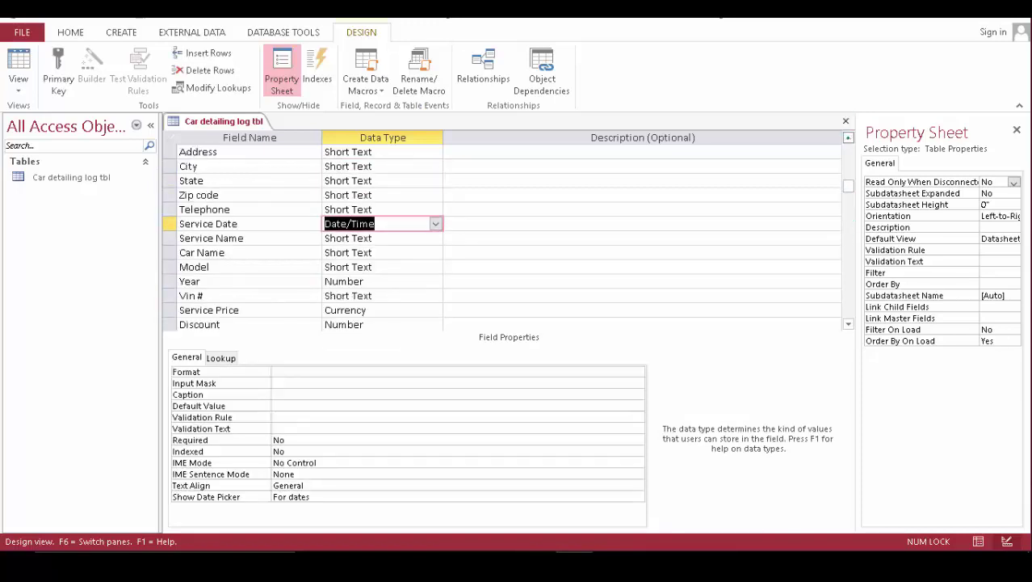
pyautogui.scroll(2, 307, 238)
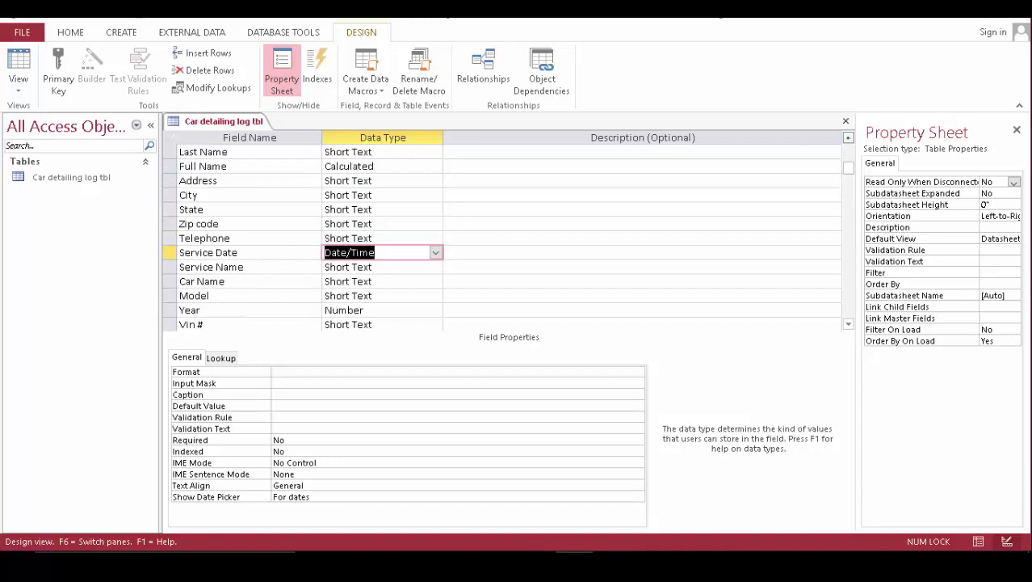
pyautogui.scroll(1, 312, 238)
pyautogui.scroll(1, 312, 238)
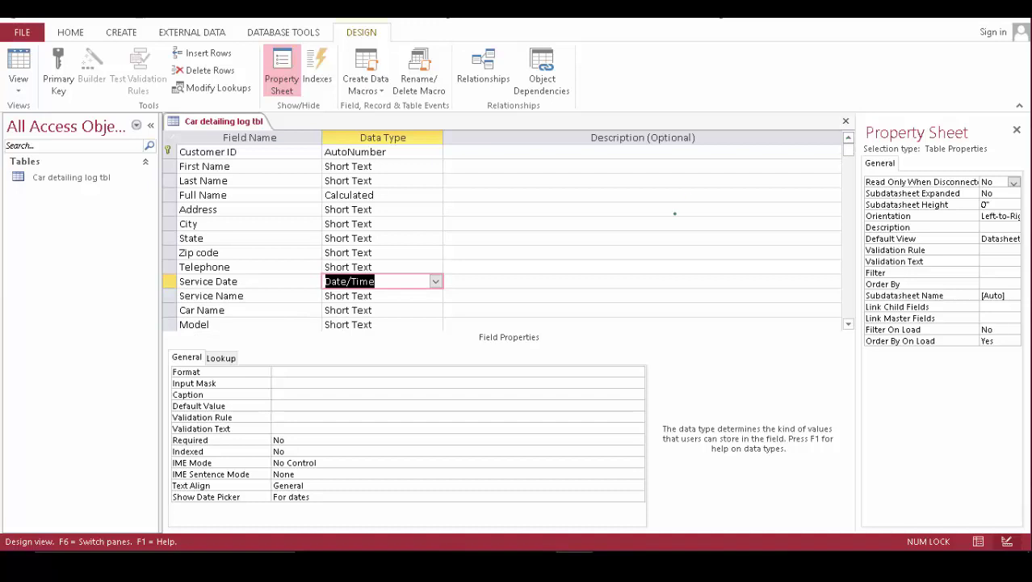
pyautogui.rightClick(223, 121)
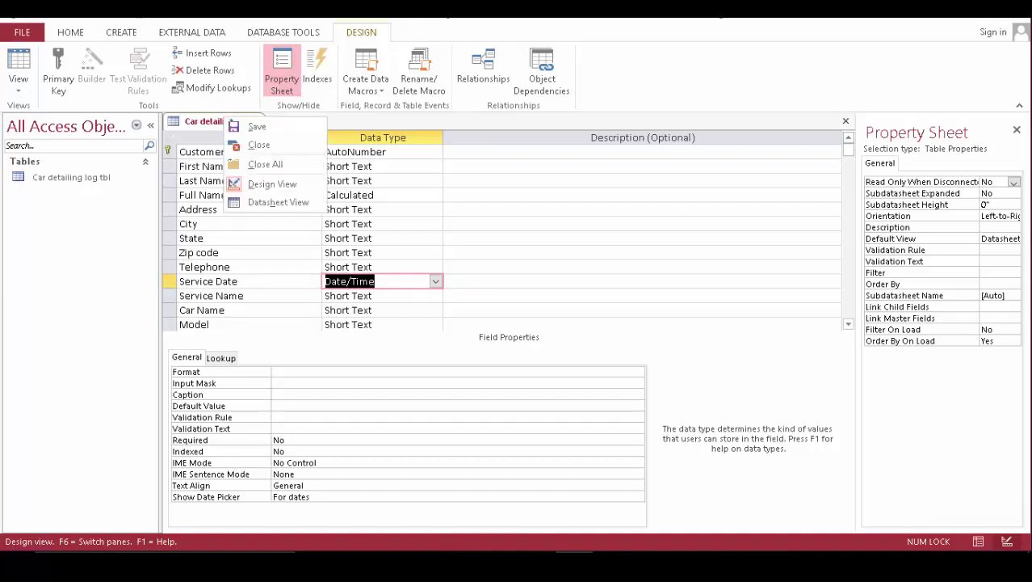
pyautogui.click(251, 125)
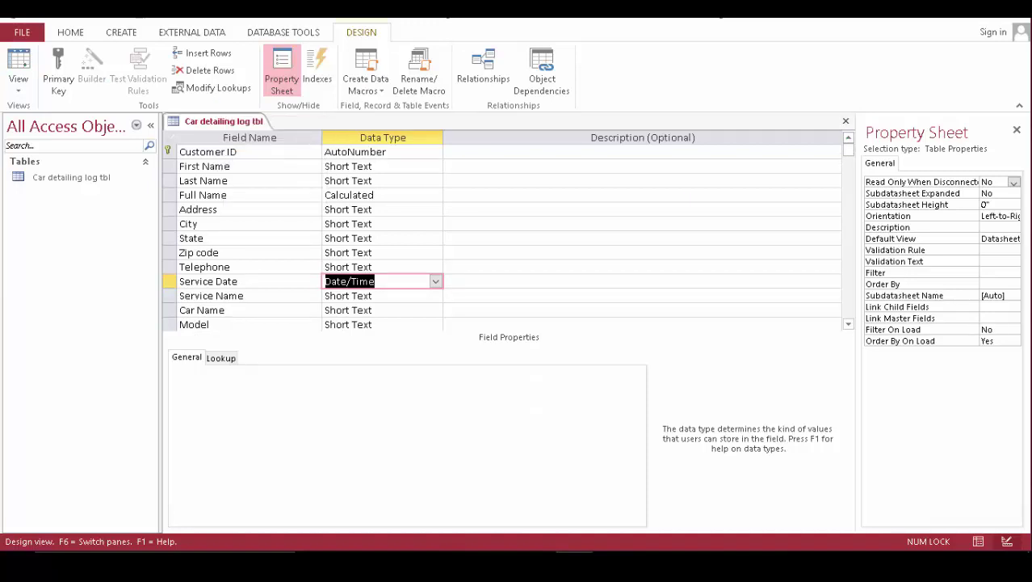
# - Switch the table to Datasheet View and enter the customer's first and last name in the first record
pyautogui.click(18, 64)
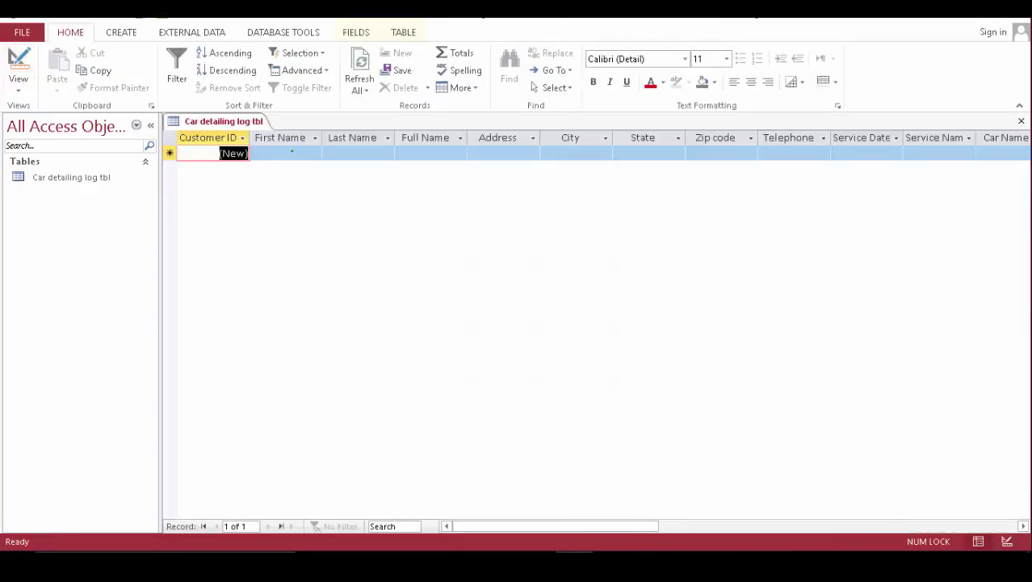
pyautogui.click(286, 152)
pyautogui.write('D')
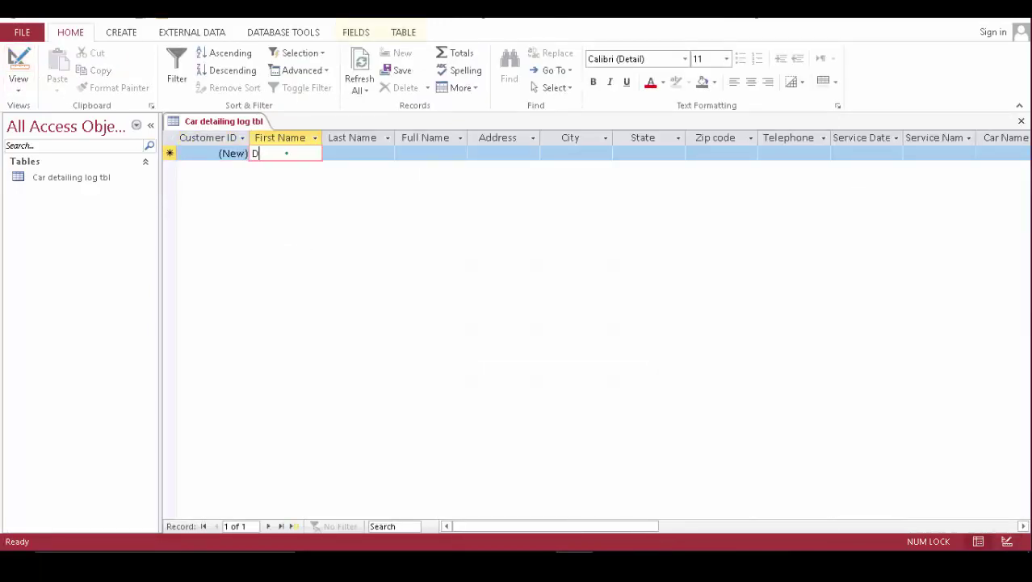
pyautogui.write('ennis')
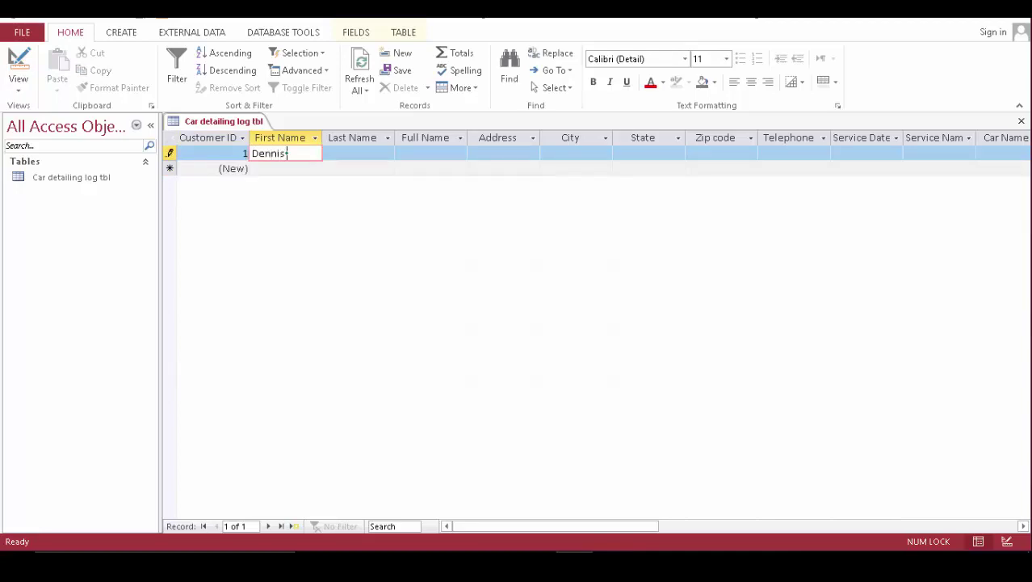
pyautogui.press('Tab')
pyautogui.write('Steen')
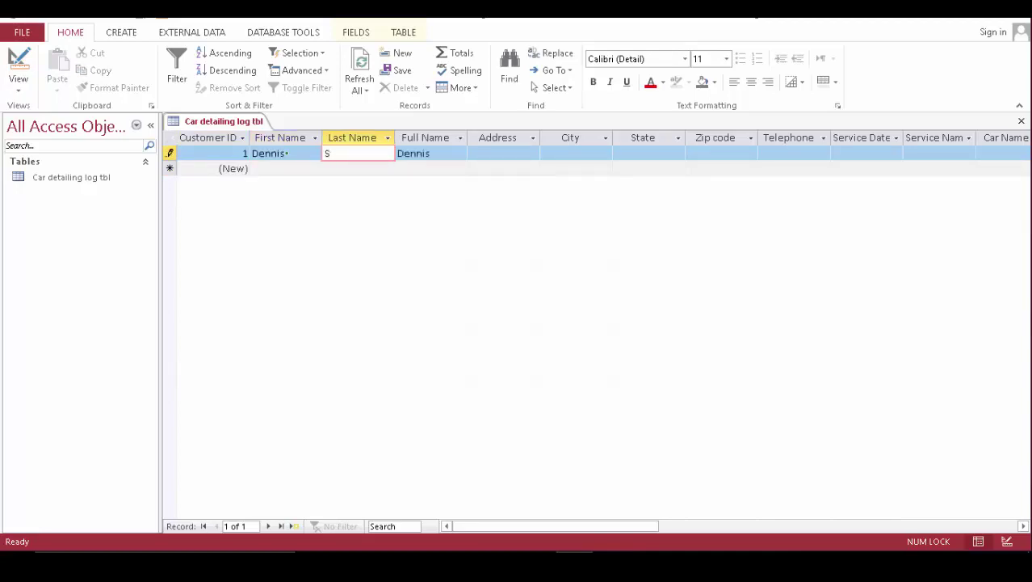
pyautogui.press('BackSpace')
pyautogui.press('BackSpace')
pyautogui.write('nnis')
pyautogui.press('Tab')
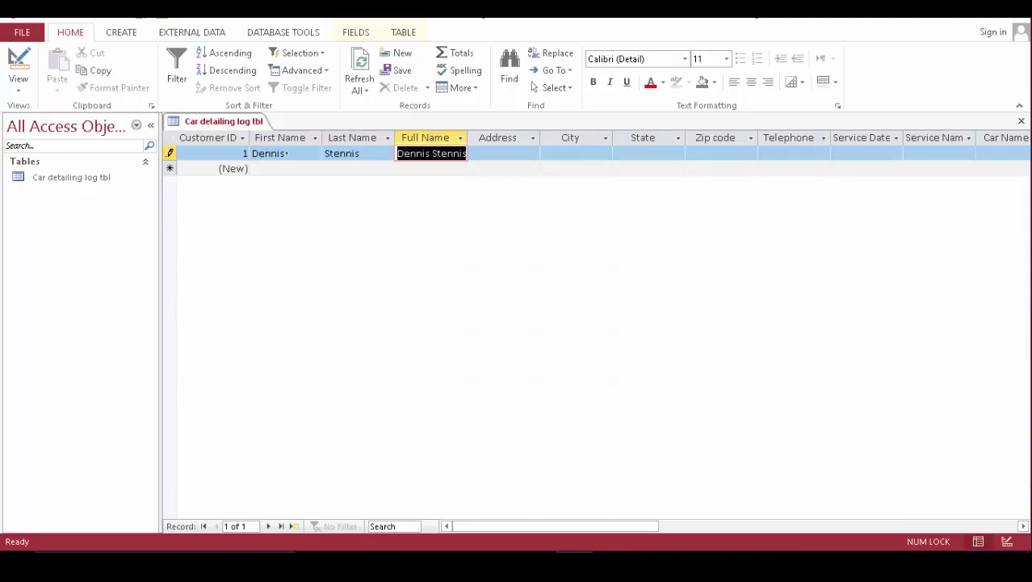
pyautogui.press('Tab')
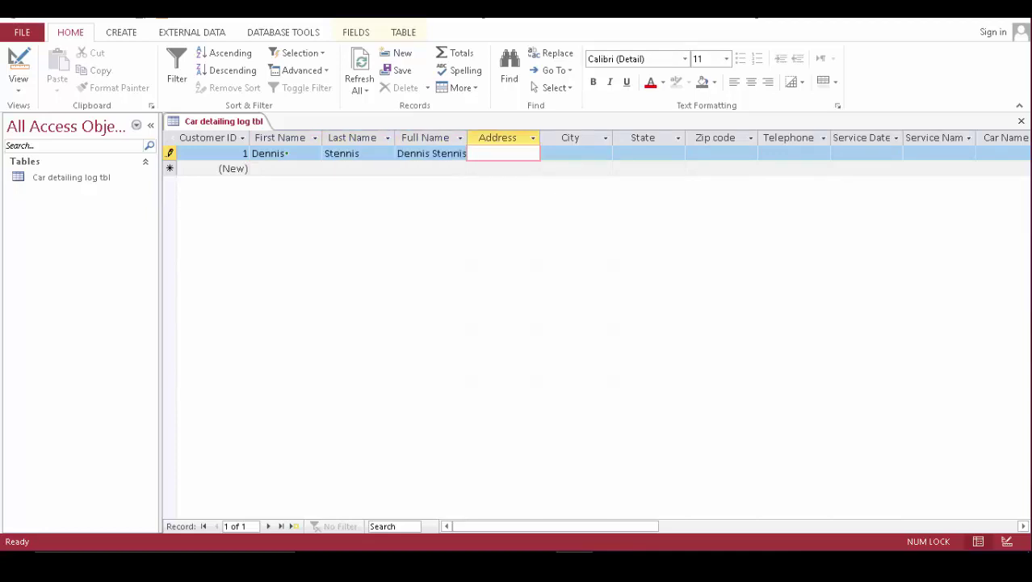
# - Fill in the first record's Address, City, State and Zip code fields with the customer's postal address
pyautogui.write('125 FDS St')
pyautogui.press('Tab')
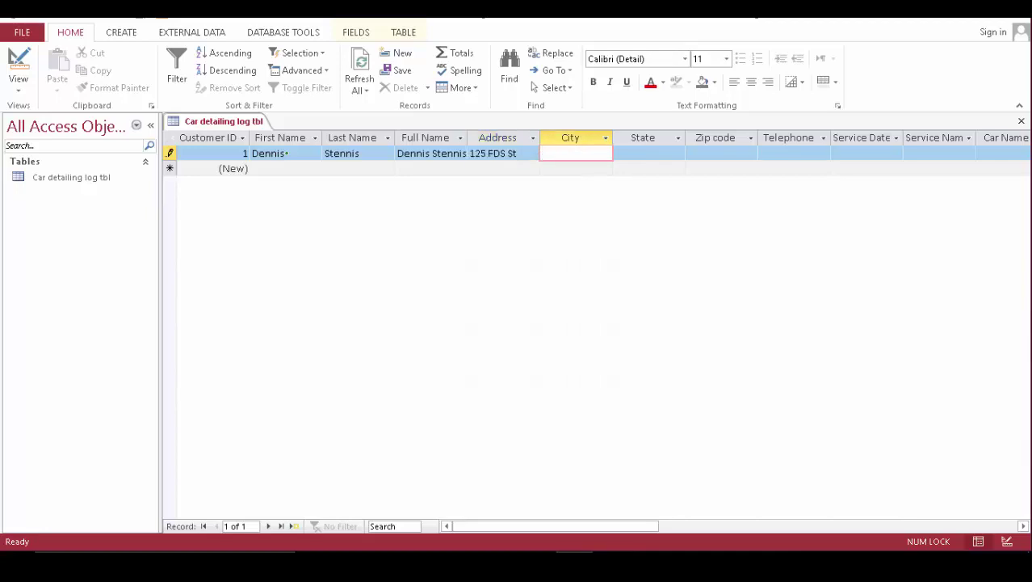
pyautogui.write('Denver')
pyautogui.press('Tab')
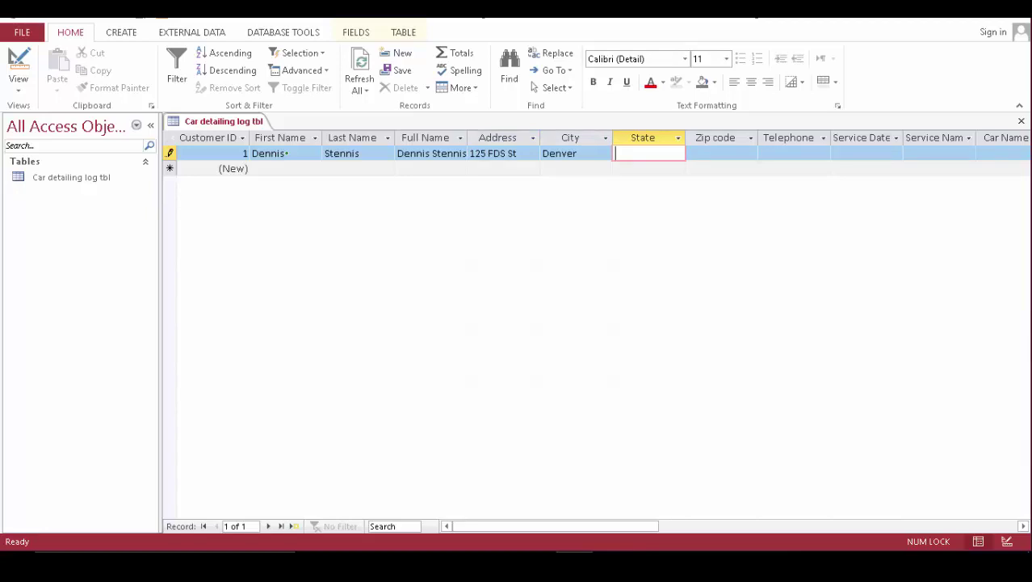
pyautogui.write('CO')
pyautogui.press('Tab')
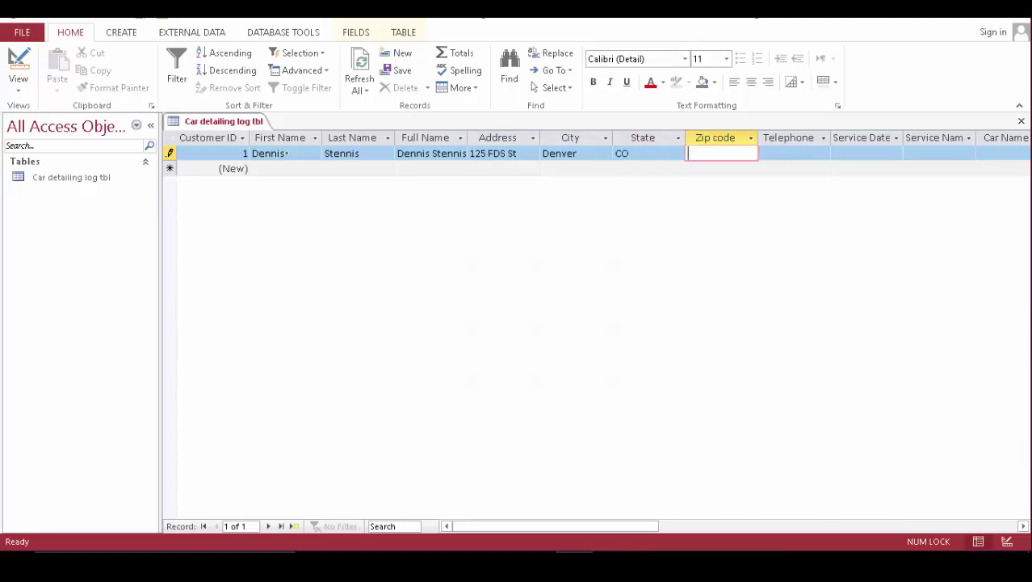
pyautogui.write('80631')
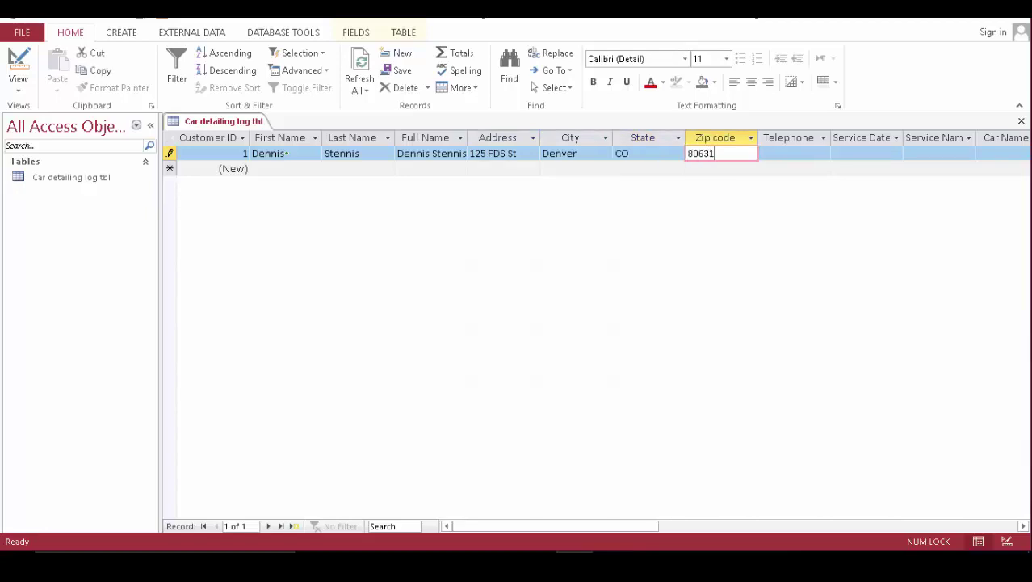
pyautogui.press('Tab')
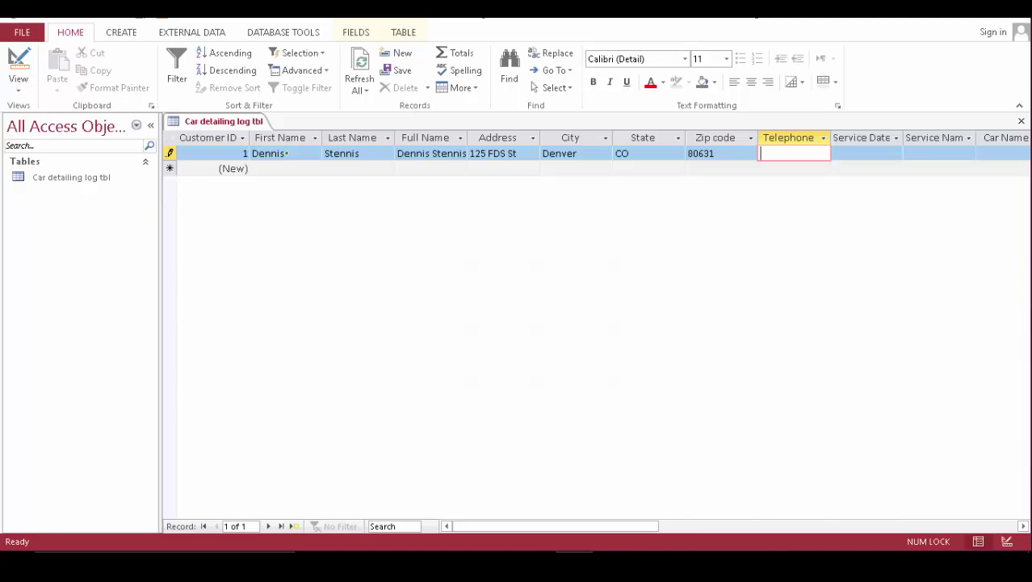
# - Enter the customer's telephone number and set the Service Date to today's date, 8/28/2017
pyautogui.write('720) 000-')
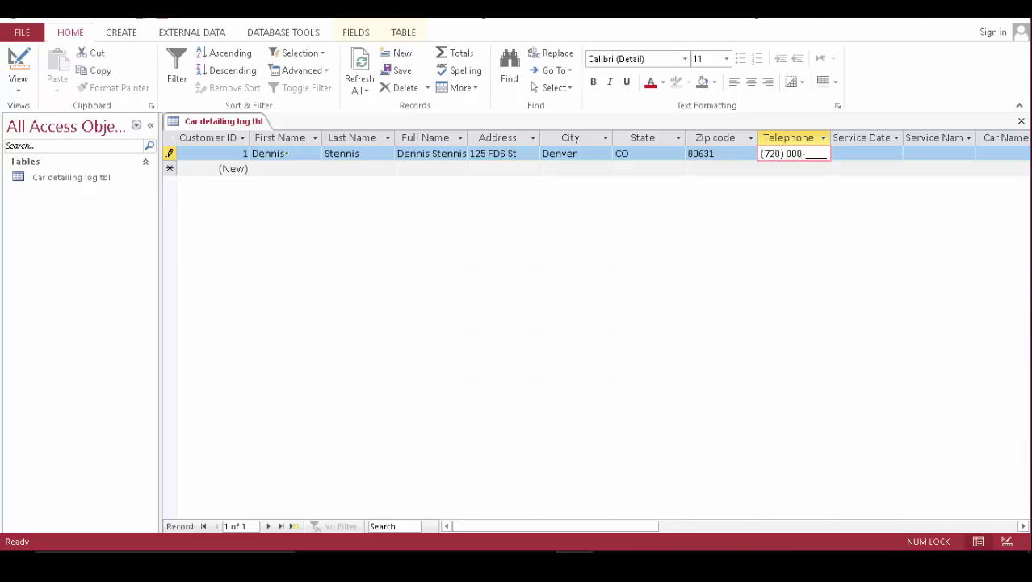
pyautogui.write('0000')
pyautogui.press('Tab')
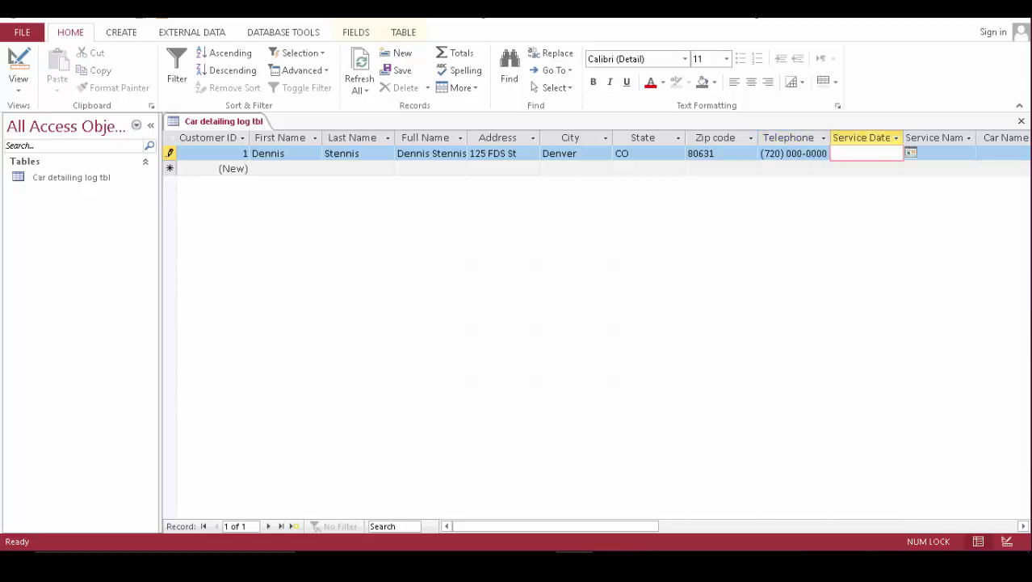
pyautogui.click(910, 153)
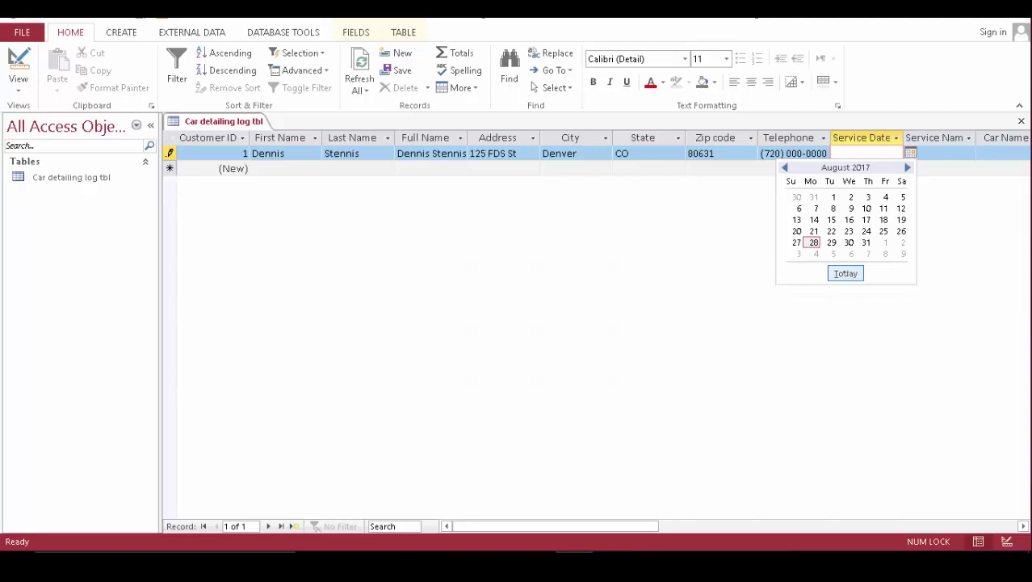
pyautogui.click(830, 272)
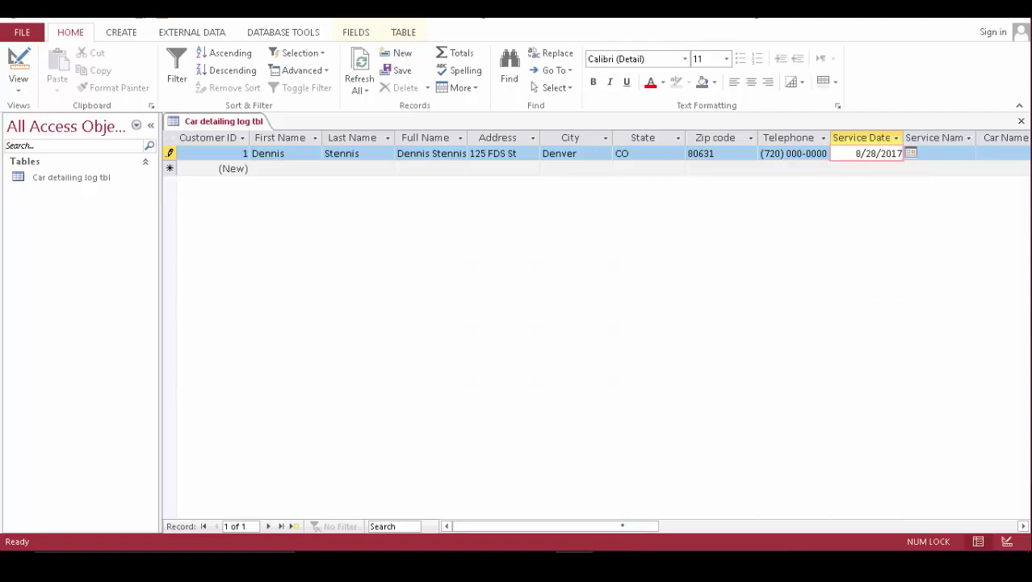
pyautogui.moveTo(622, 525); pyautogui.dragTo(661, 525)
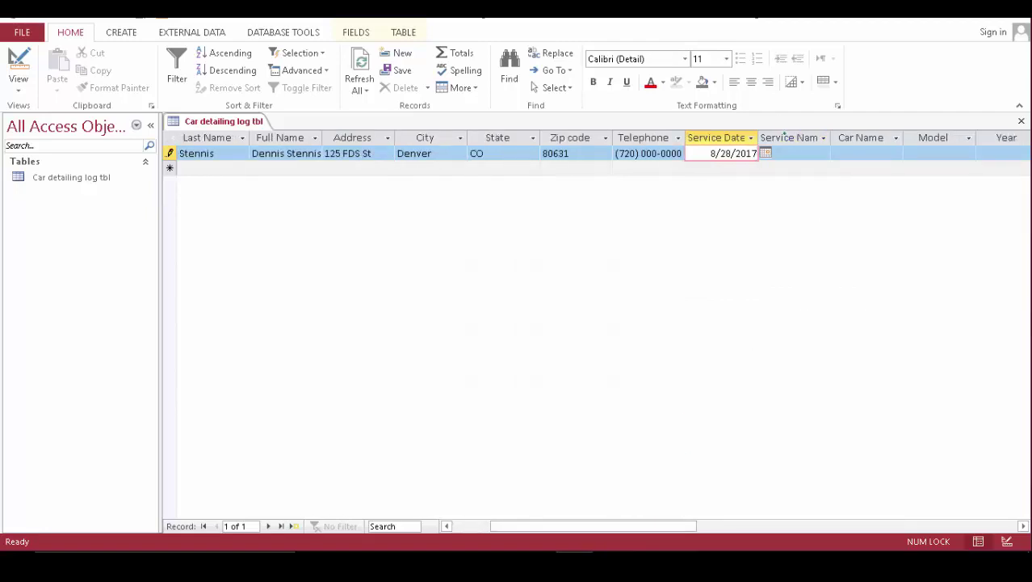
pyautogui.click(781, 153)
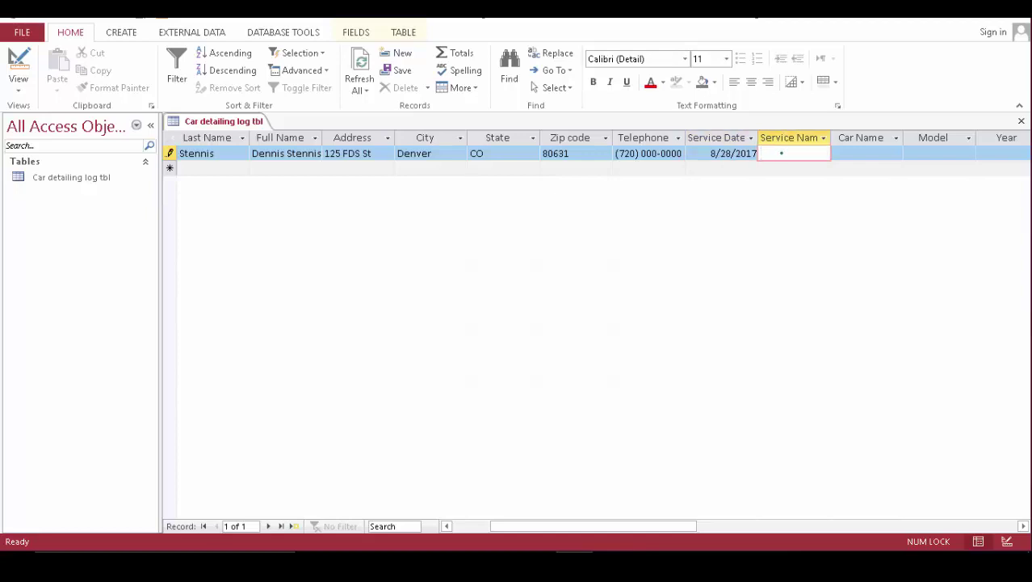
pyautogui.write('To')
pyautogui.press('BackSpace')
pyautogui.press('BackSpace')
# - Save the Car detailing log table and switch it to Design View
pyautogui.rightClick(243, 121)
pyautogui.click(276, 131)
pyautogui.click(18, 69)
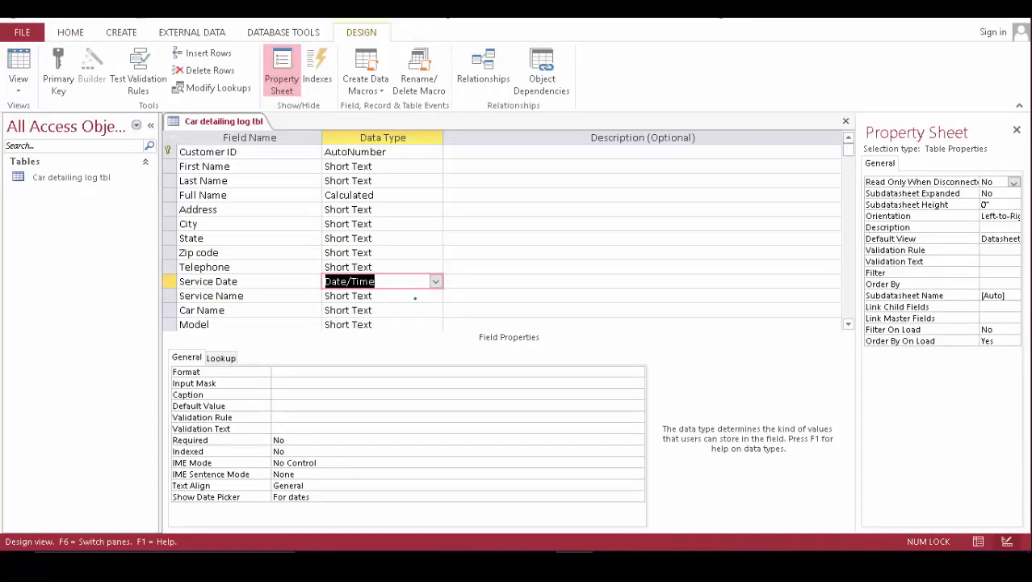
# - Start the Lookup Wizard for the Service Name field, choosing to type in the list values
pyautogui.click(432, 296)
pyautogui.click(436, 295)
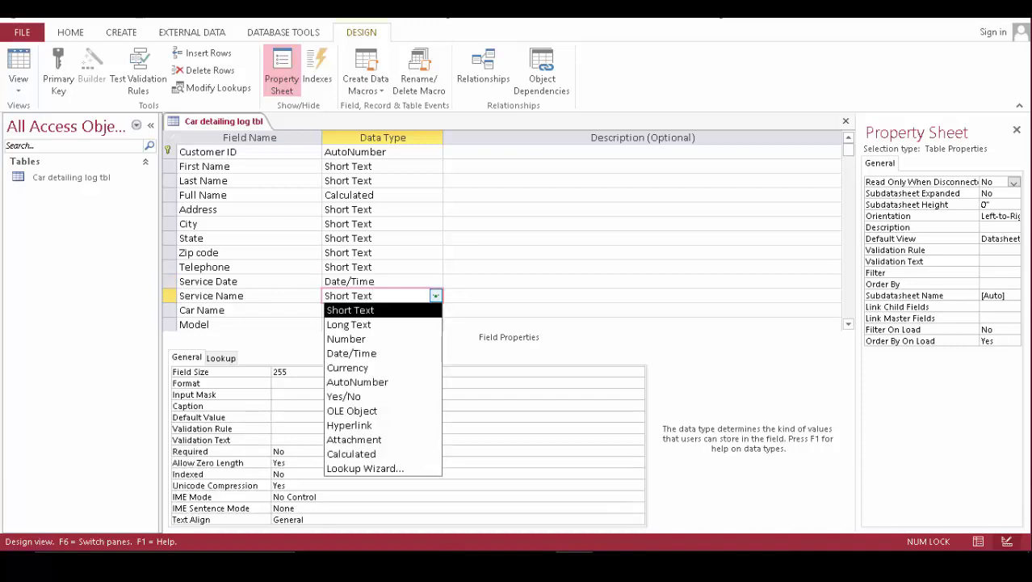
pyautogui.click(381, 467)
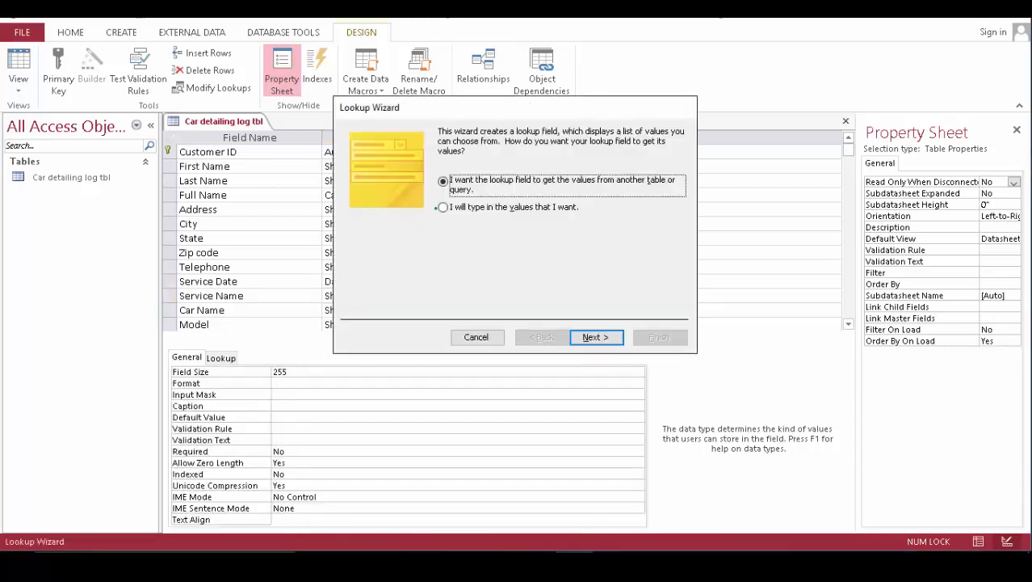
pyautogui.click(443, 207)
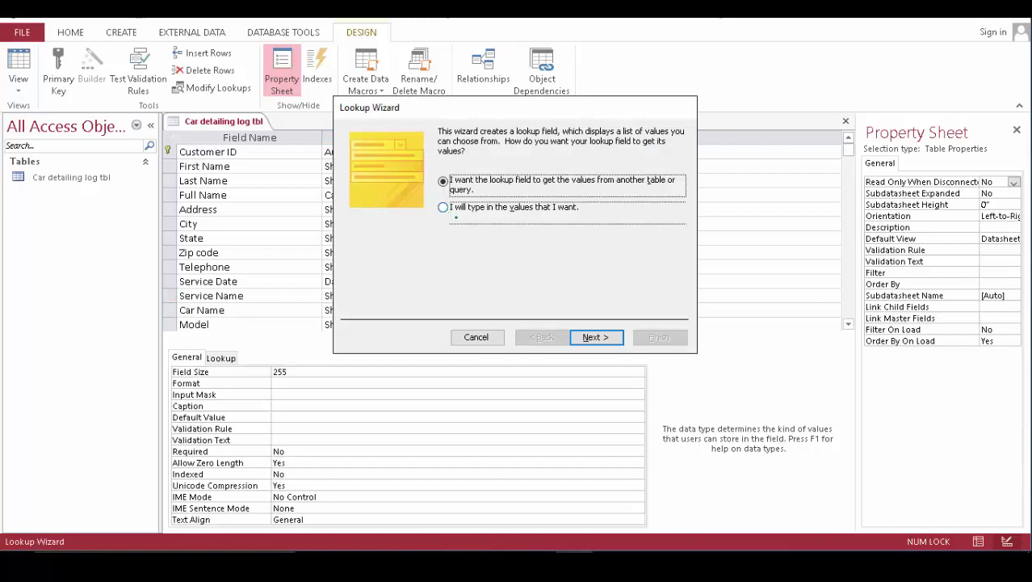
pyautogui.click(456, 215)
pyautogui.click(578, 334)
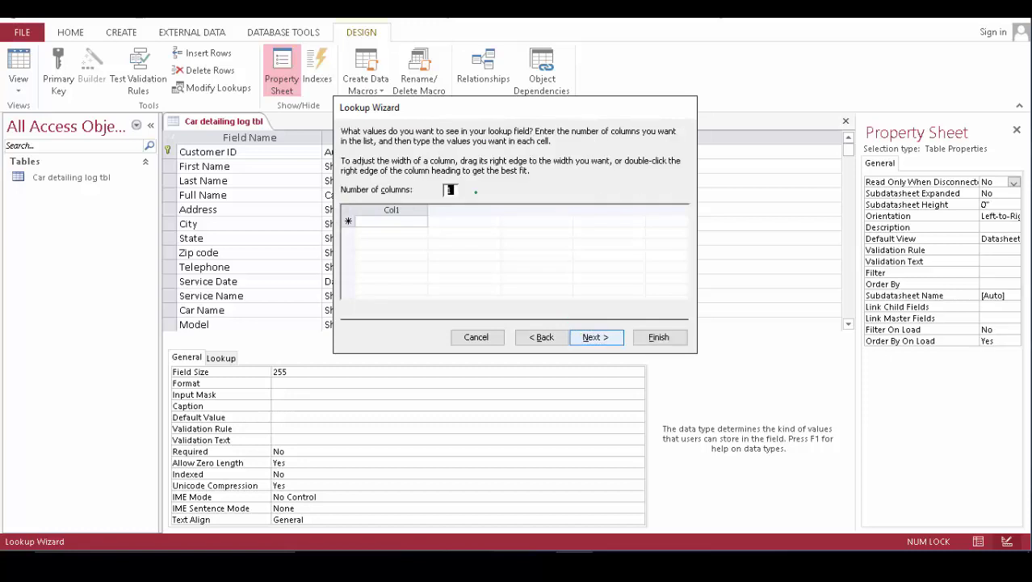
# - Enter Body Wash and Engine Wash as the first two values of the single-column lookup list
pyautogui.press('Tab')
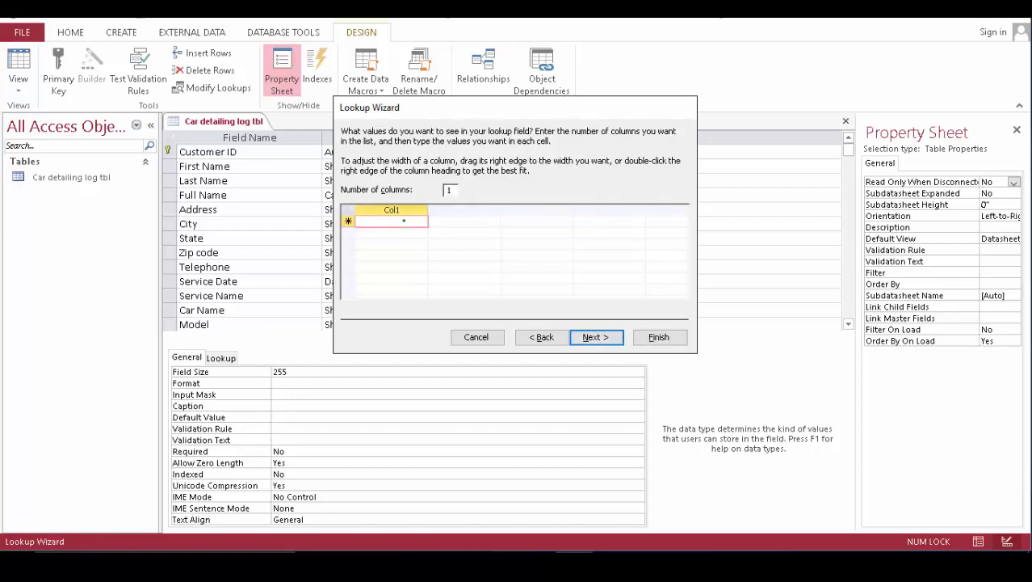
pyautogui.write('C')
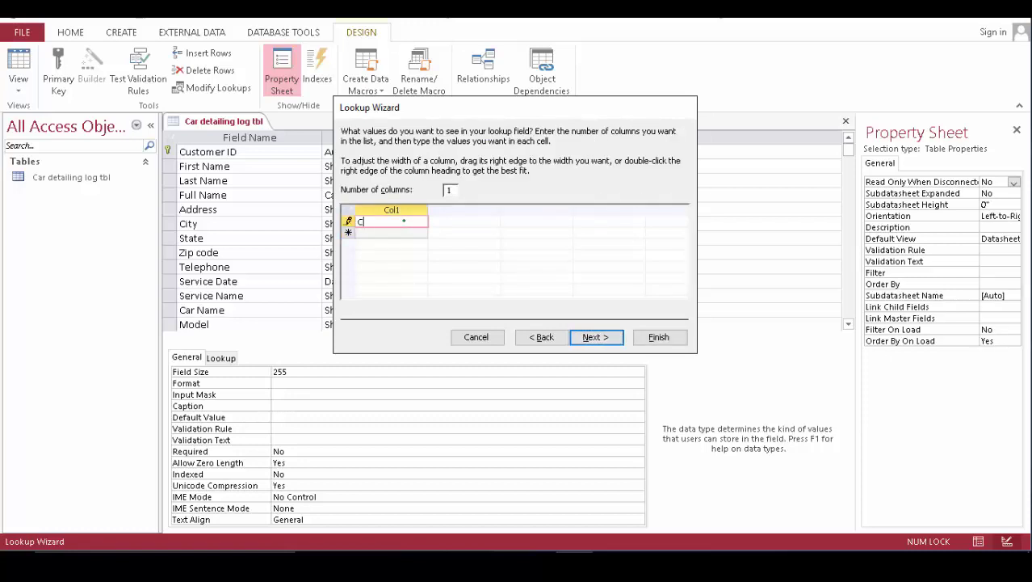
pyautogui.press('BackSpace')
pyautogui.write('bod')
pyautogui.write('Body')
pyautogui.write(' Wash')
pyautogui.press('Tab')
pyautogui.write('E')
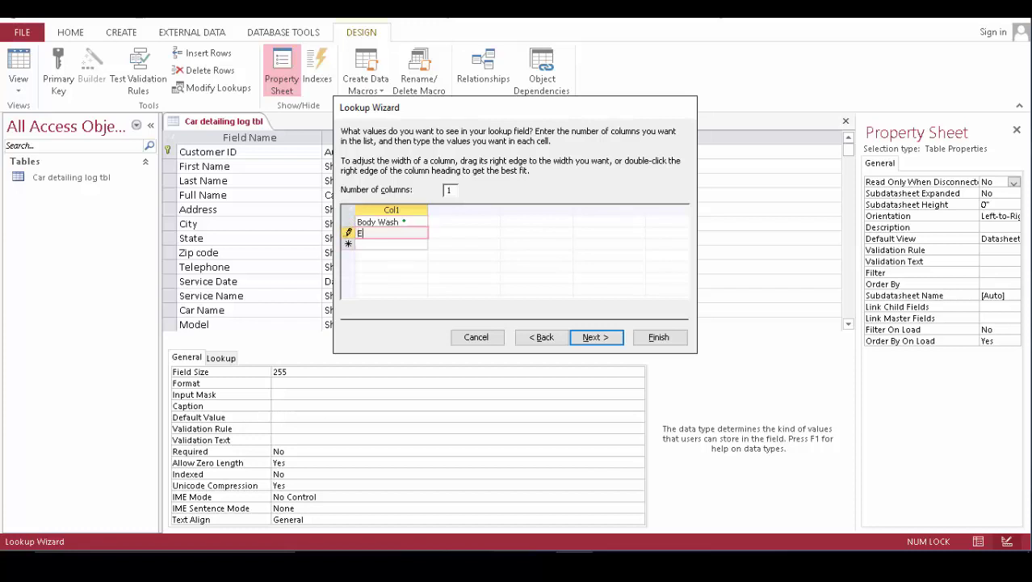
pyautogui.write('ngine Wash')
pyautogui.press('Tab')
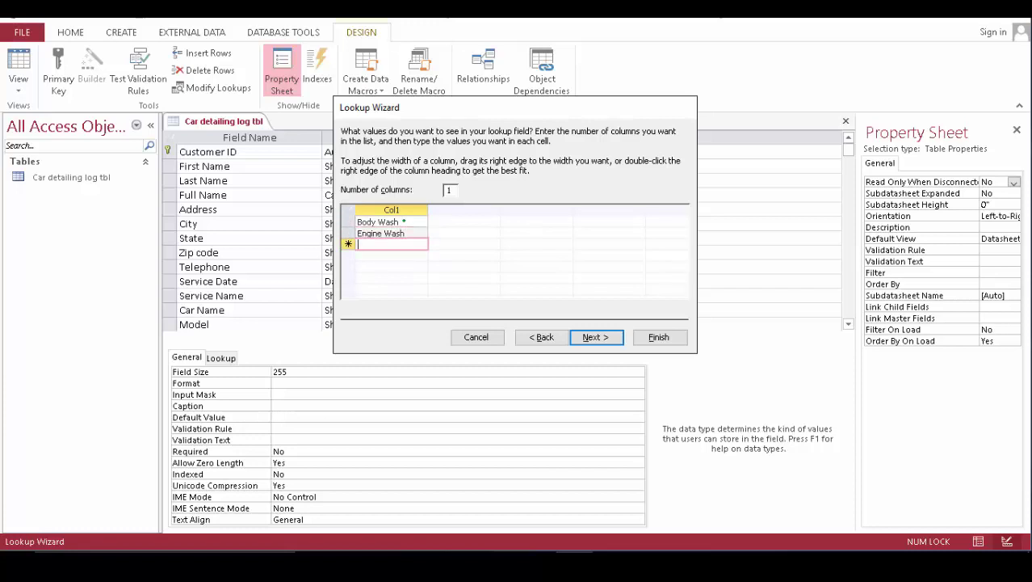
# - Add Inside Detailing and Window Wash to the Service Name lookup list
pyautogui.write('Ind')
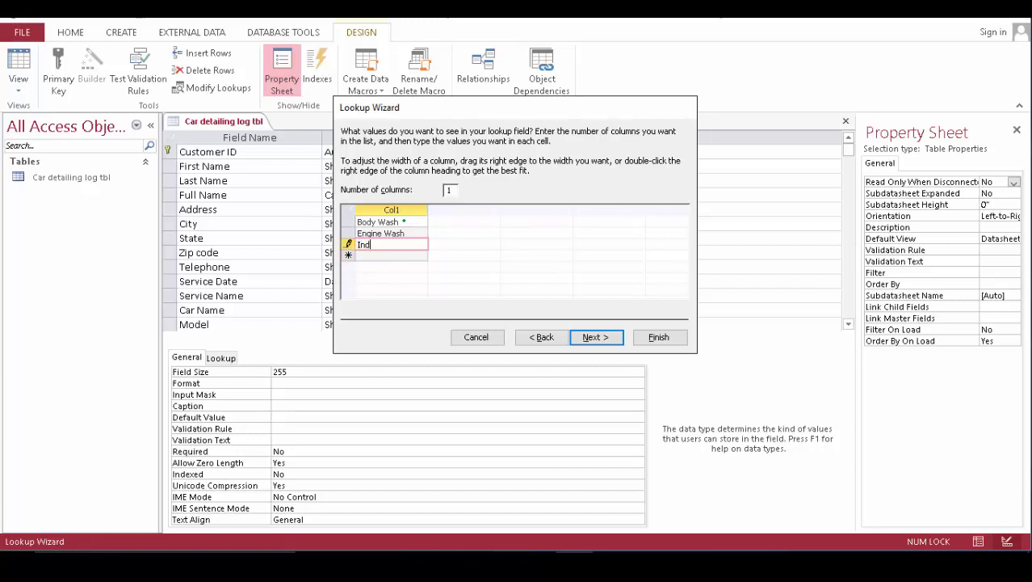
pyautogui.press('BackSpace')
pyautogui.write('side Detailing')
pyautogui.press('Tab')
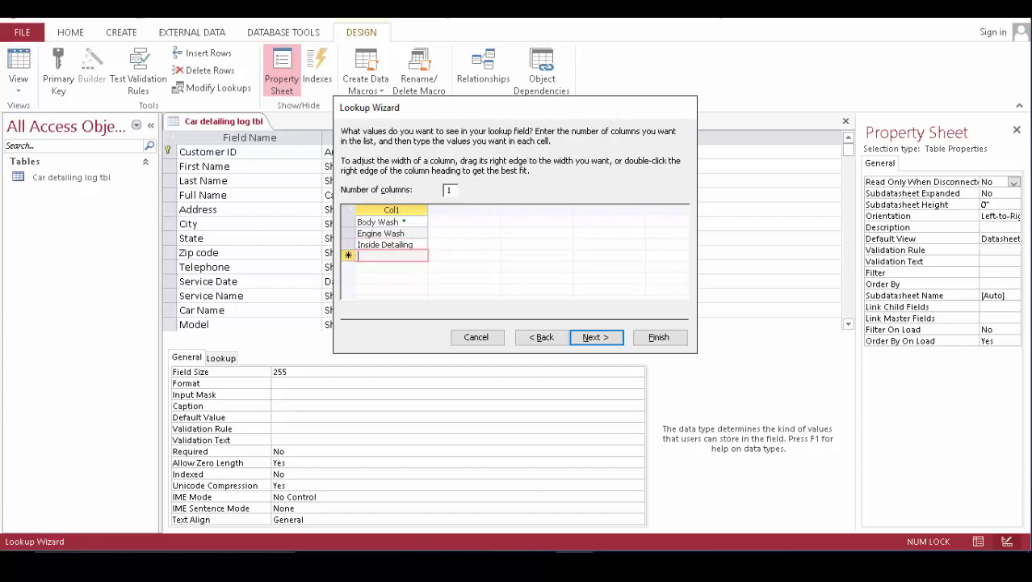
pyautogui.write('windw')
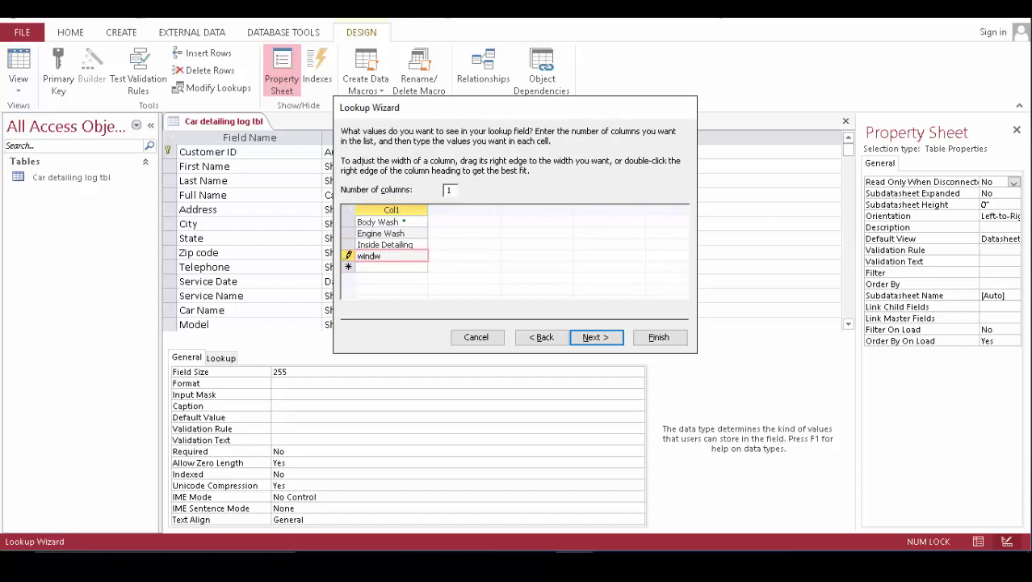
pyautogui.press('BackSpace')
pyautogui.press('BackSpace')
pyautogui.press('BackSpace')
pyautogui.press('BackSpace')
pyautogui.press('BackSpace')
pyautogui.write('Window Wash')
# - Add Tire Wash as the fifth lookup value and complete the Lookup Wizard
pyautogui.click(382, 269)
pyautogui.write('tire')
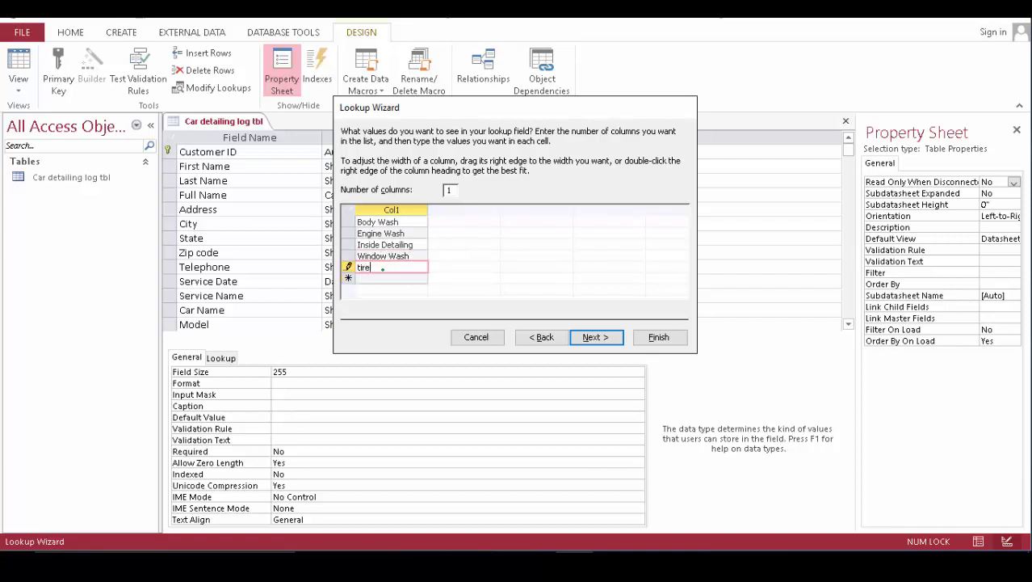
pyautogui.press('BackSpace')
pyautogui.press('BackSpace')
pyautogui.press('BackSpace')
pyautogui.press('BackSpace')
pyautogui.write('Tire Wash')
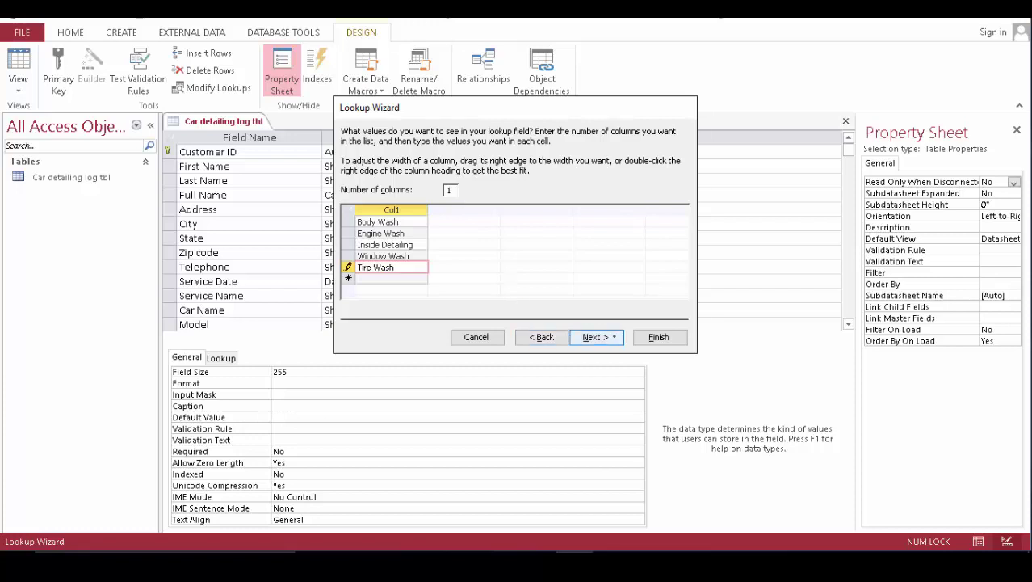
pyautogui.click(614, 337)
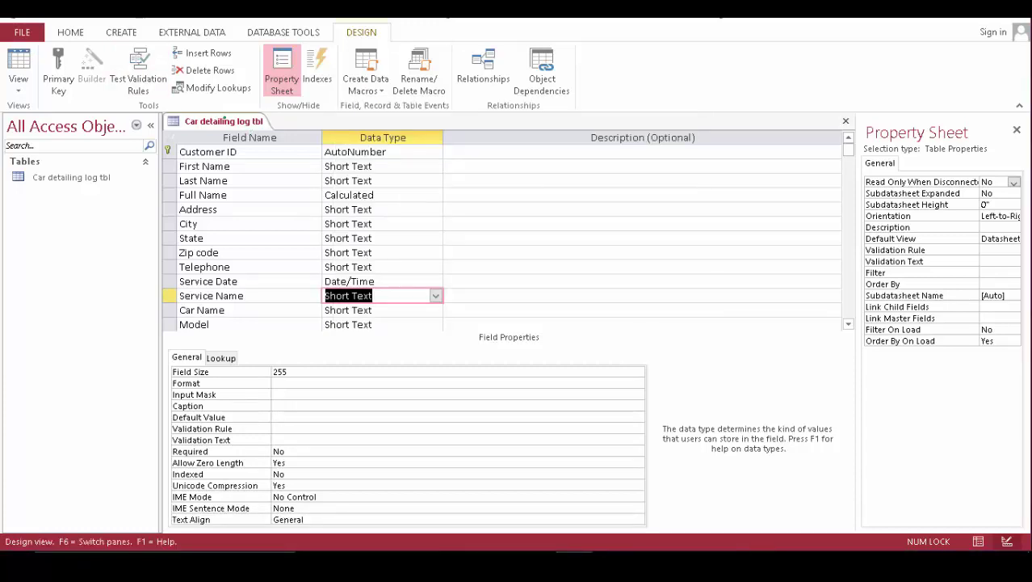
# - Save the table design and choose Inside Detailing as the first record's Service Name in Datasheet View
pyautogui.rightClick(223, 121)
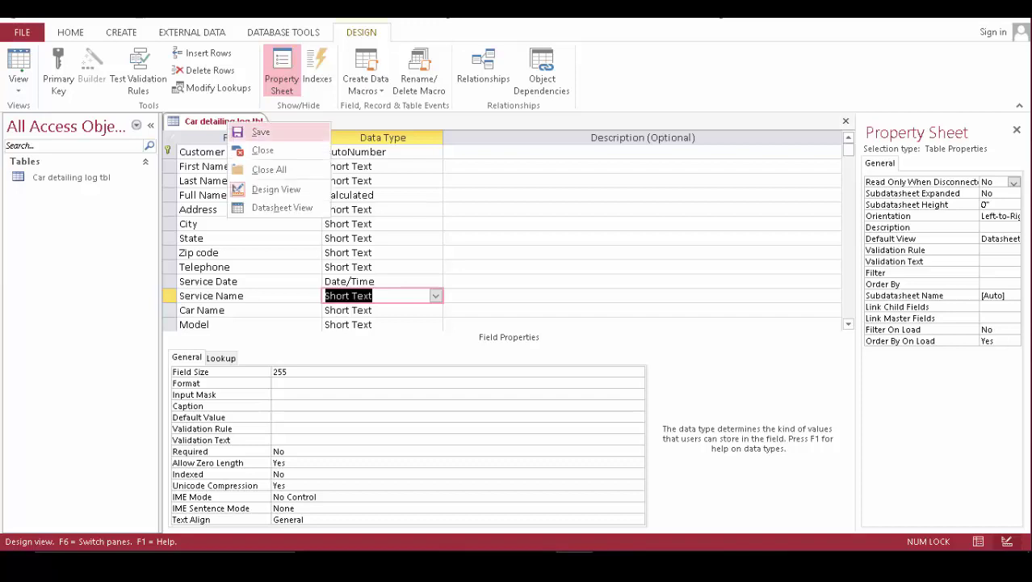
pyautogui.click(260, 132)
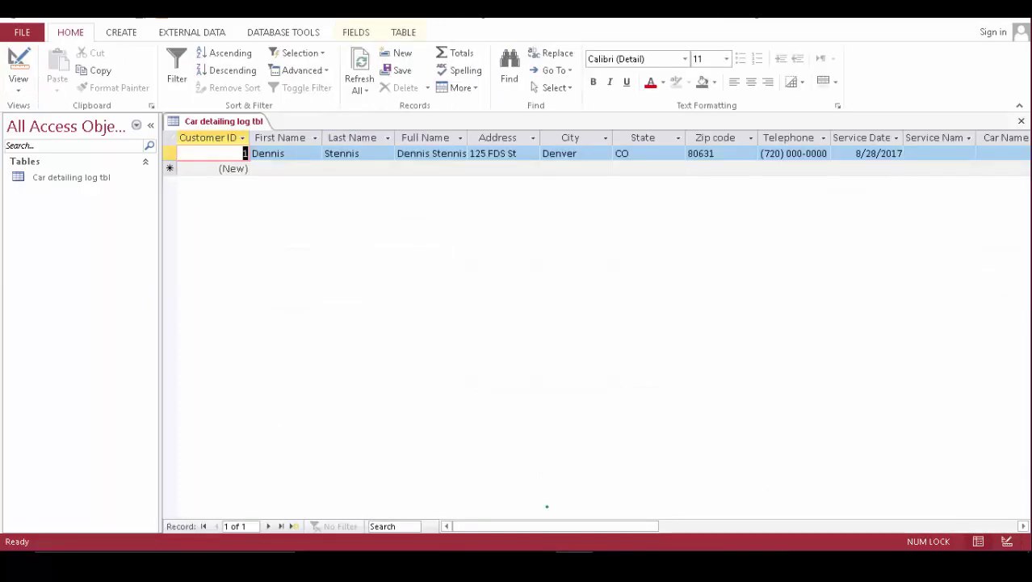
pyautogui.moveTo(540, 526); pyautogui.dragTo(578, 526)
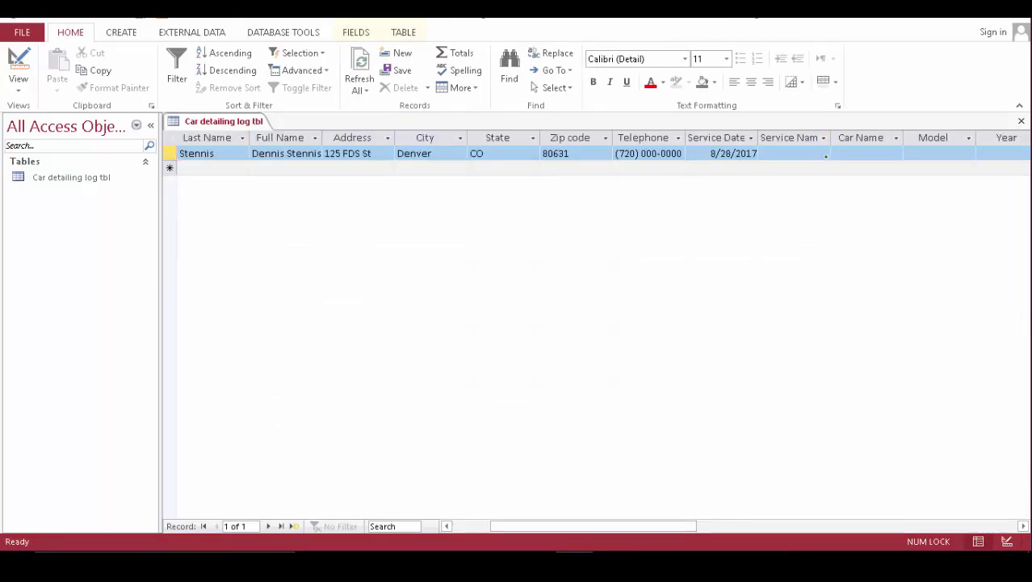
pyautogui.click(826, 156)
pyautogui.click(823, 154)
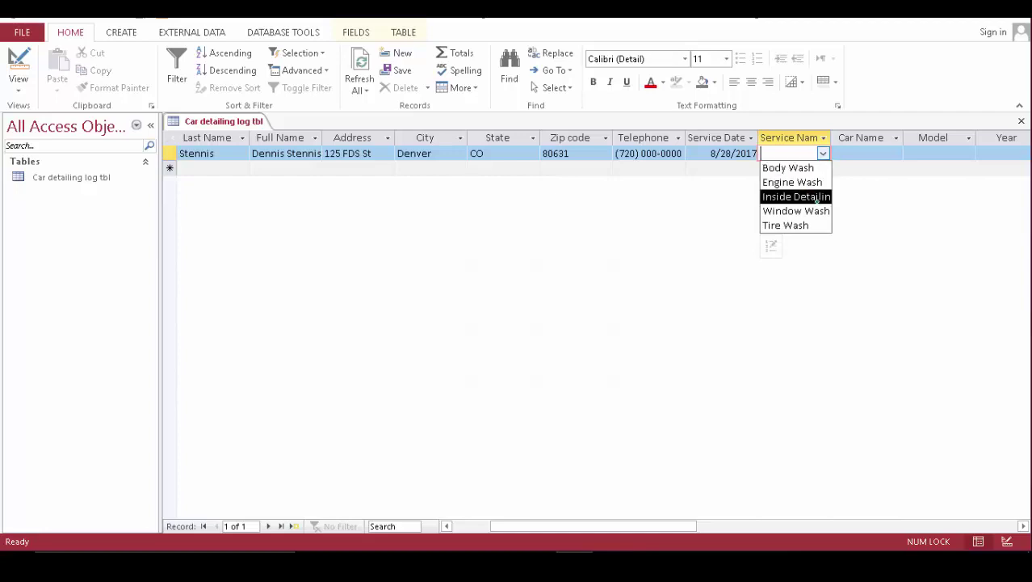
pyautogui.click(817, 199)
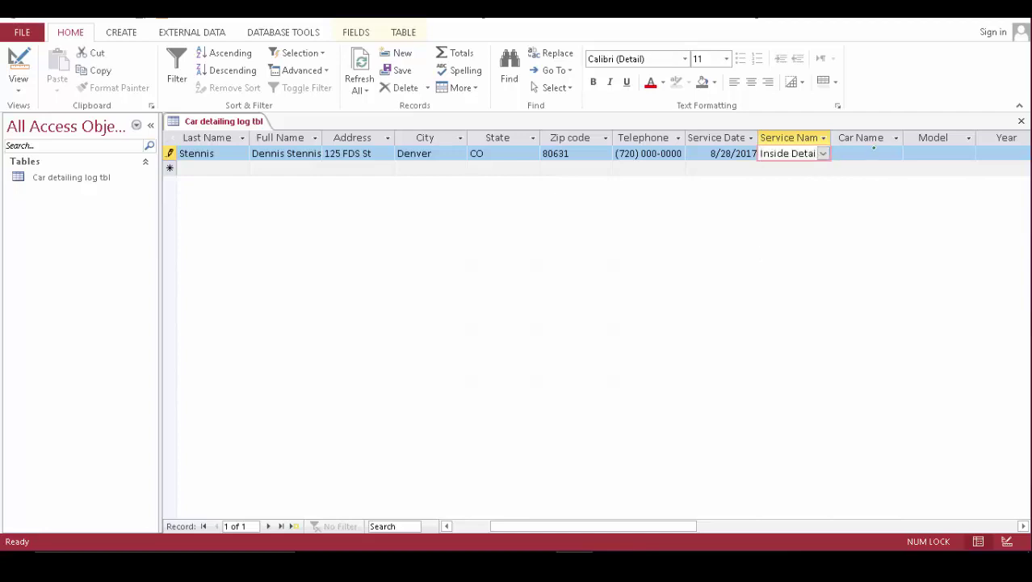
# - Enter the first record's car details: Car Name Toyota, Model Prius and Year 2008
pyautogui.click(873, 151)
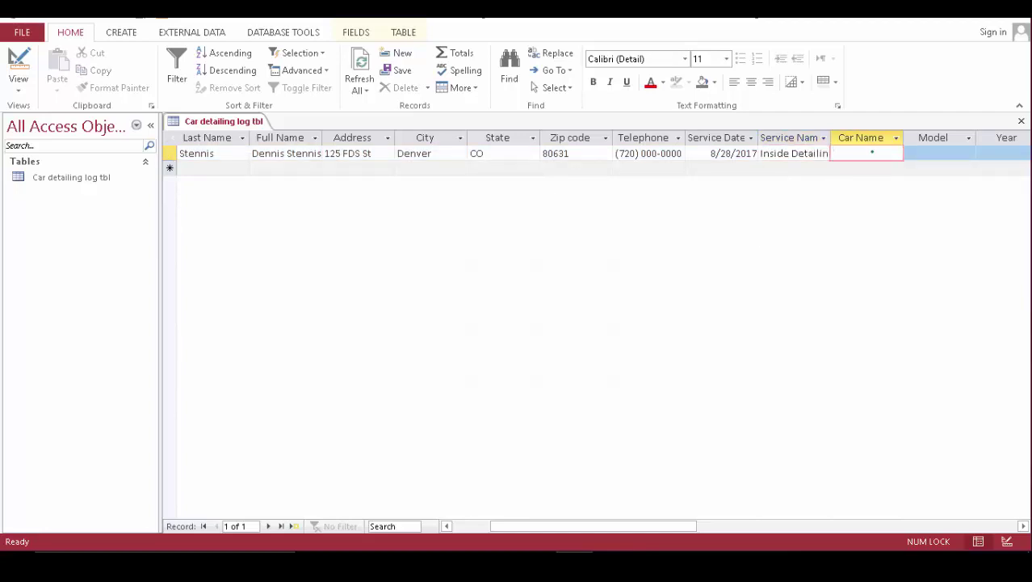
pyautogui.write('Toyota')
pyautogui.press('Tab')
pyautogui.write('Pri')
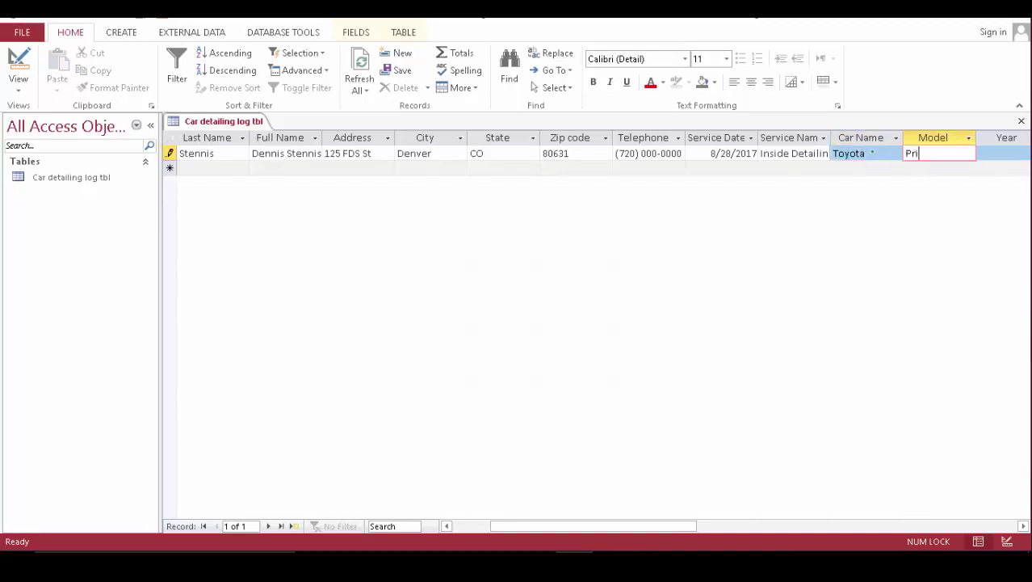
pyautogui.write('us')
pyautogui.press('Tab')
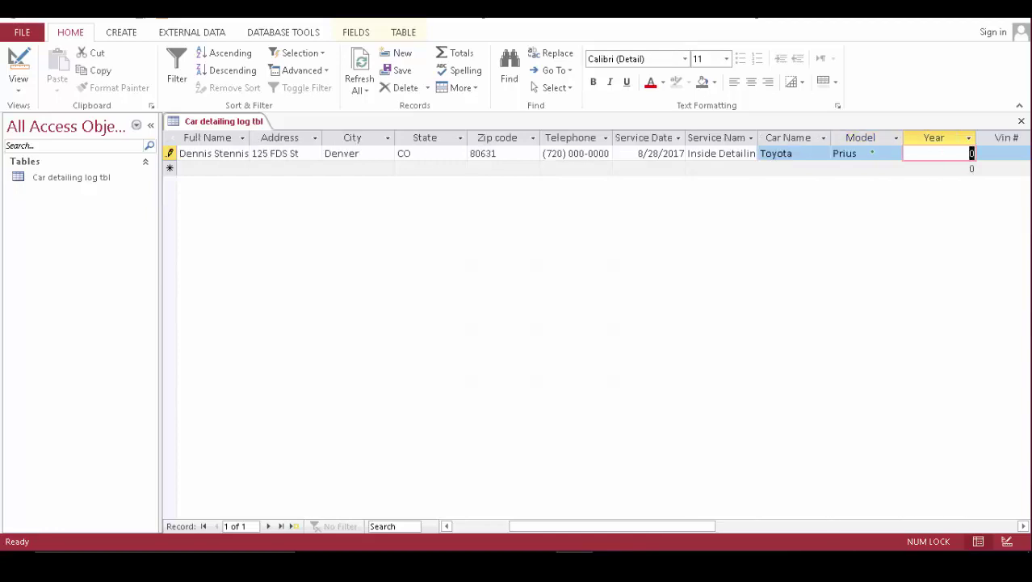
pyautogui.write('2008')
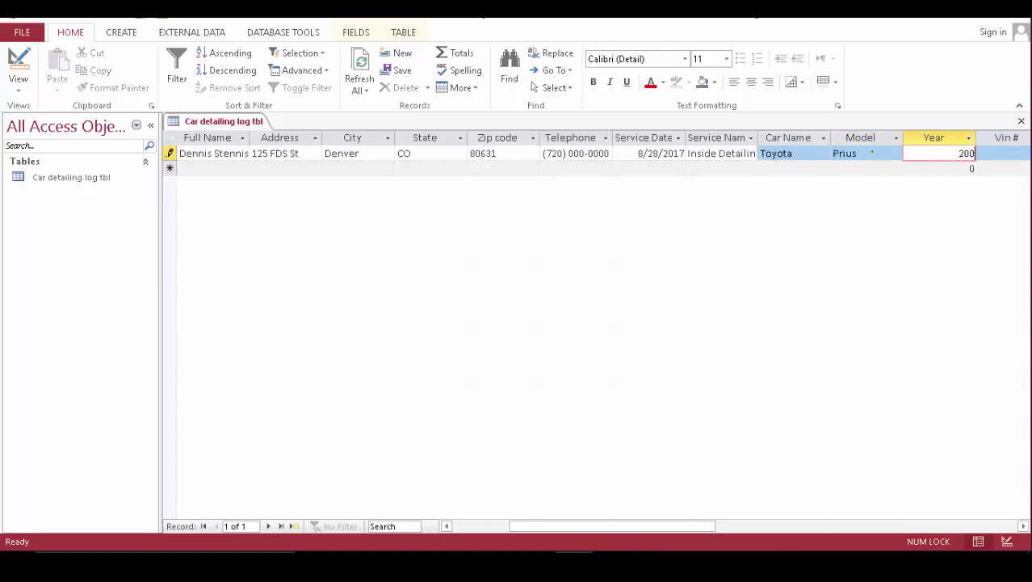
# - Leave Vin # blank and enter the first record's Service Price of 50 and Discount of 5%
pyautogui.press('Tab')
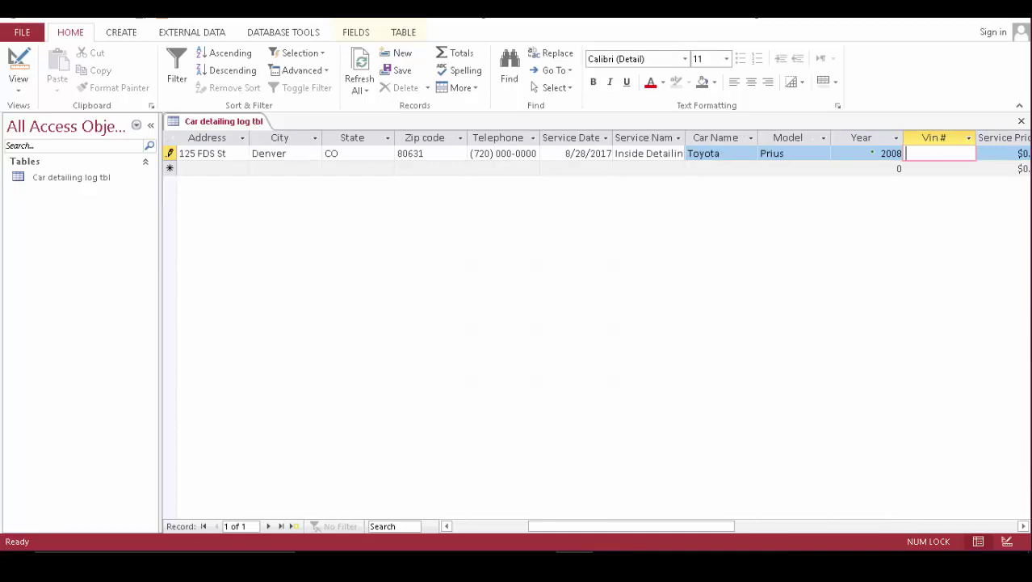
pyautogui.press('Tab')
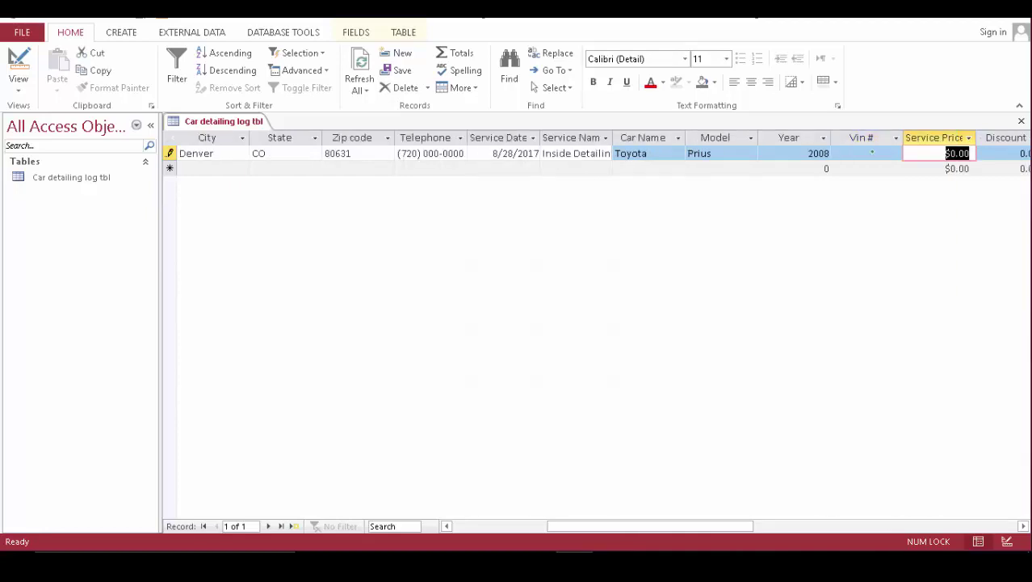
pyautogui.write('50')
pyautogui.press('Tab')
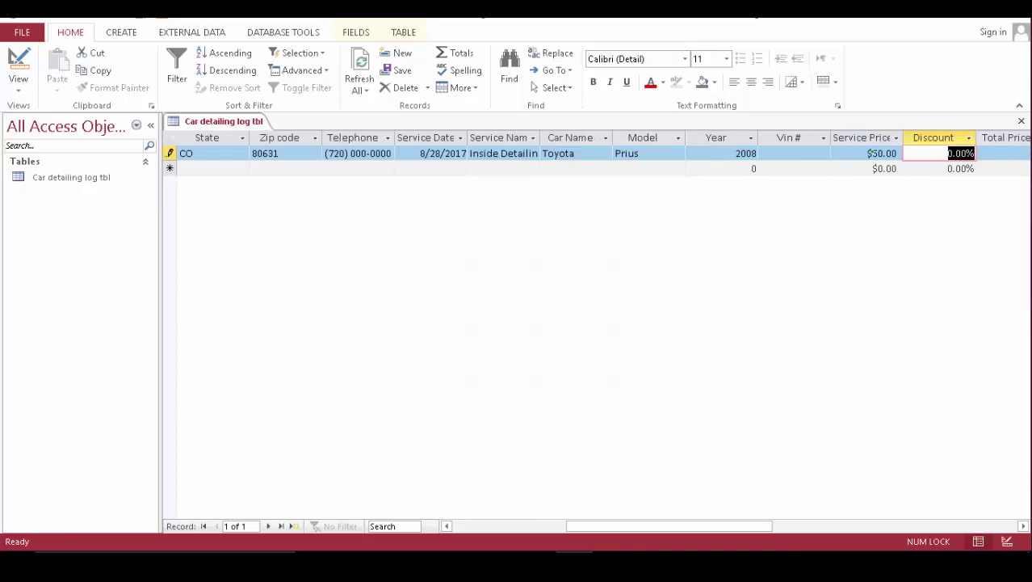
pyautogui.write('5%')
pyautogui.press('Tab')
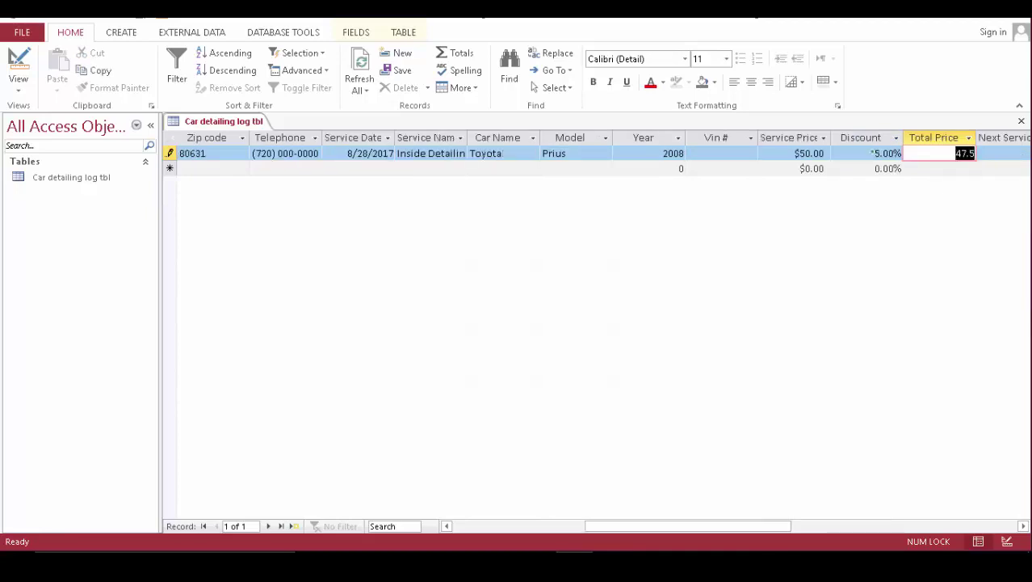
# - Set the first record's Next Service date to 9/28/2017 using the date picker
pyautogui.press('Tab')
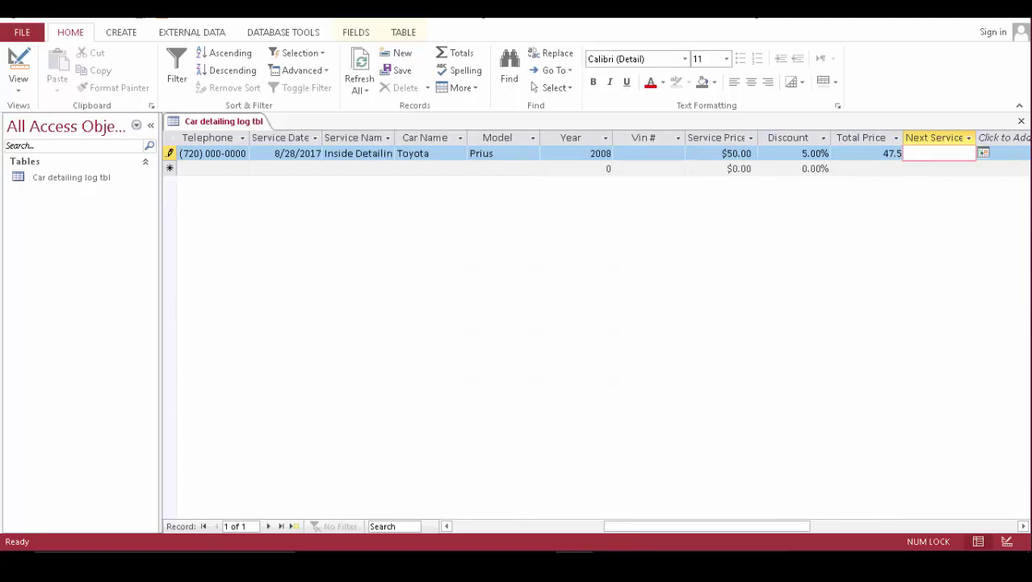
pyautogui.click(984, 153)
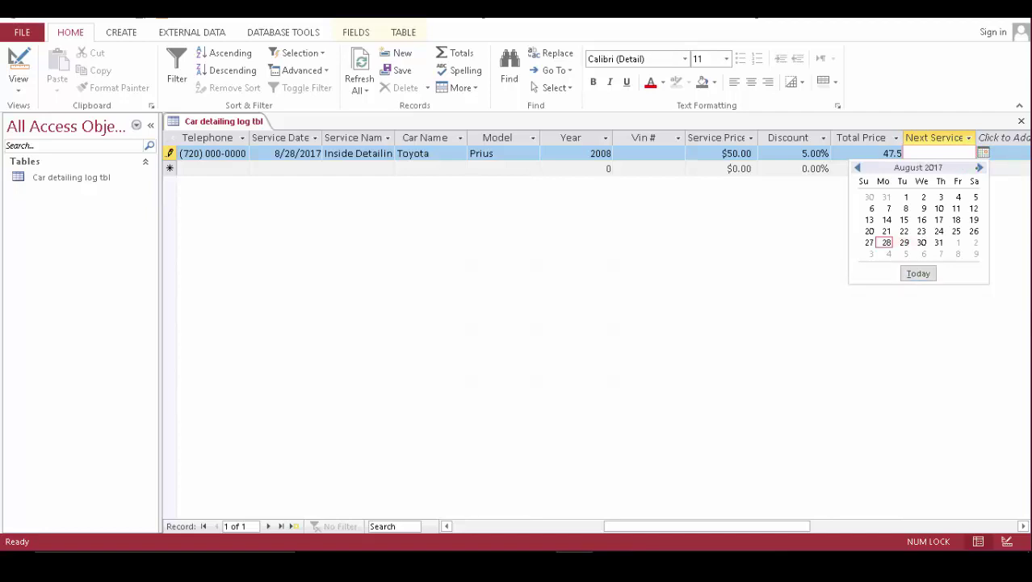
pyautogui.click(980, 167)
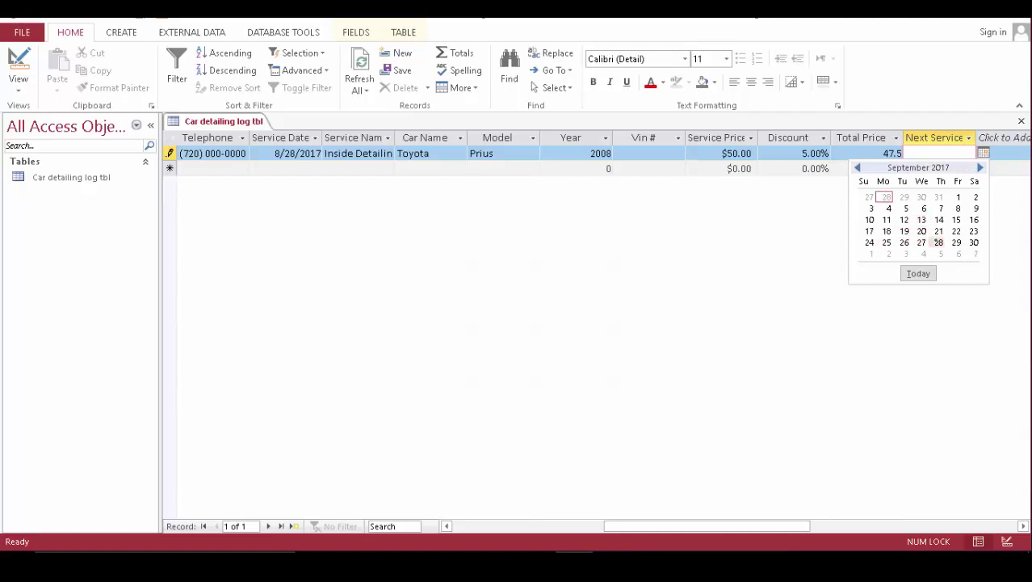
pyautogui.click(938, 243)
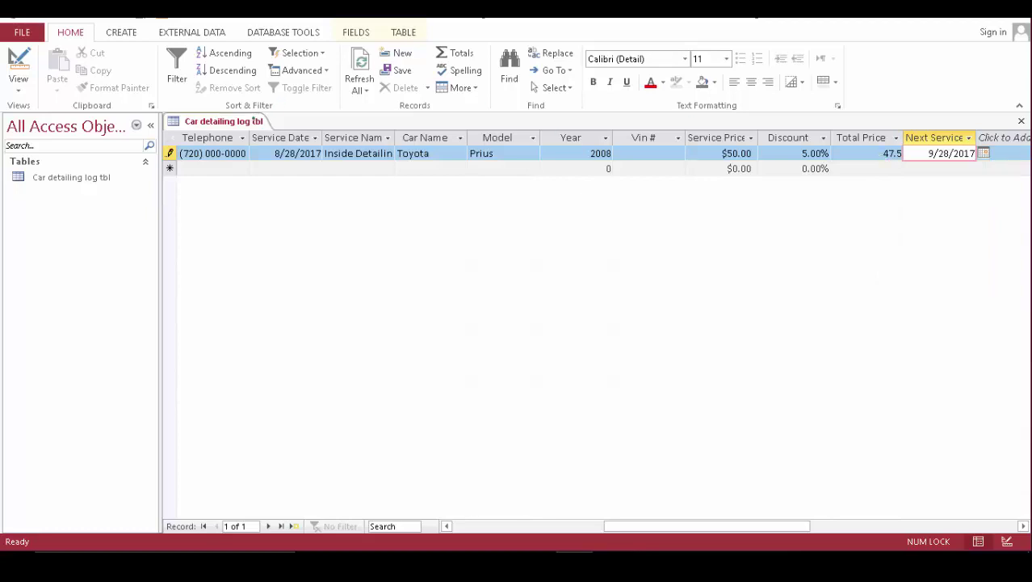
# - Switch the table to Design View and set the calculated Total Price field's Result Type to Single
pyautogui.rightClick(256, 120)
pyautogui.press('Escape')
pyautogui.click(18, 61)
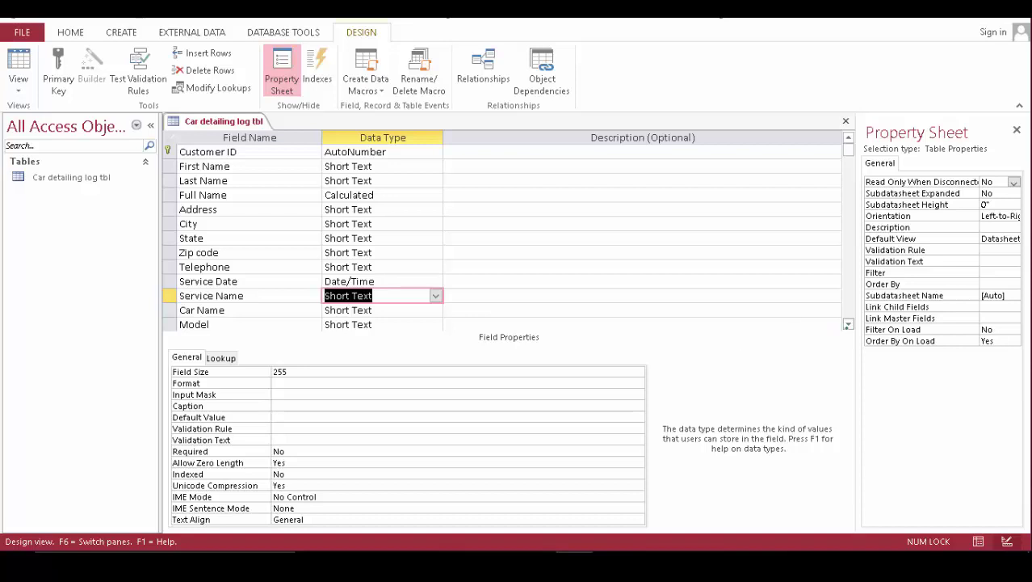
pyautogui.scroll(-4, 505, 239)
pyautogui.scroll(-1, 505, 238)
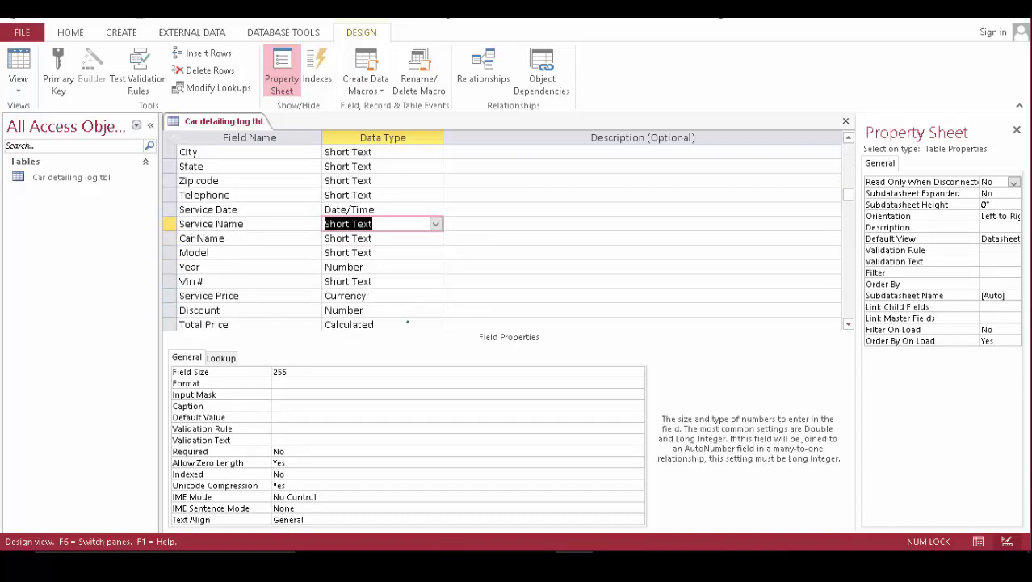
pyautogui.click(408, 323)
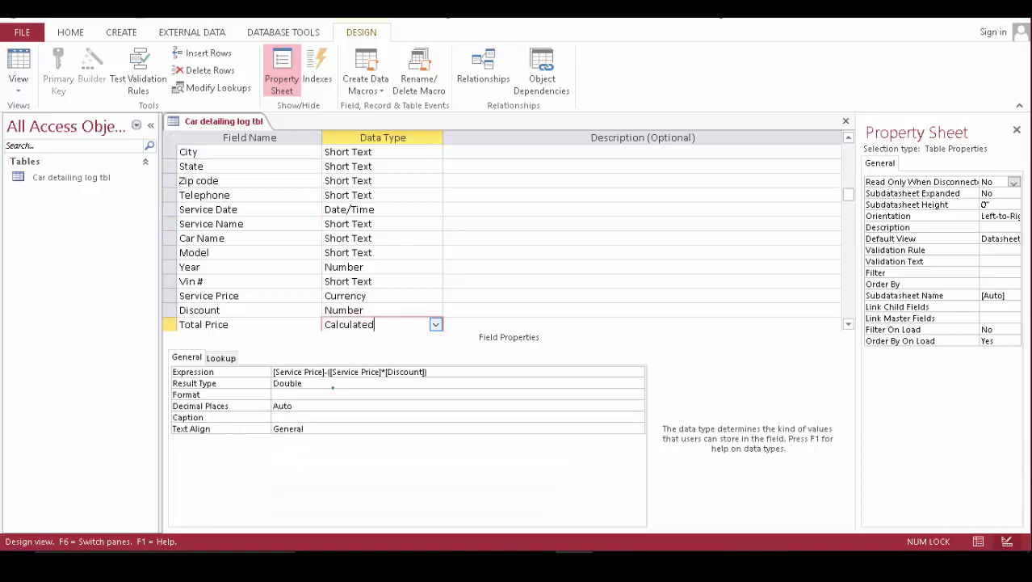
pyautogui.click(329, 384)
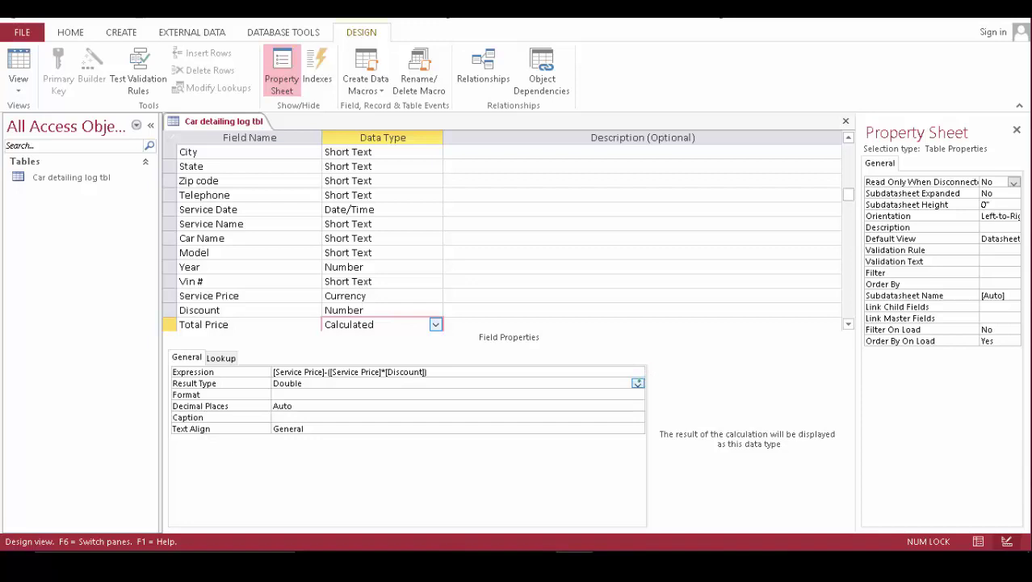
pyautogui.click(638, 382)
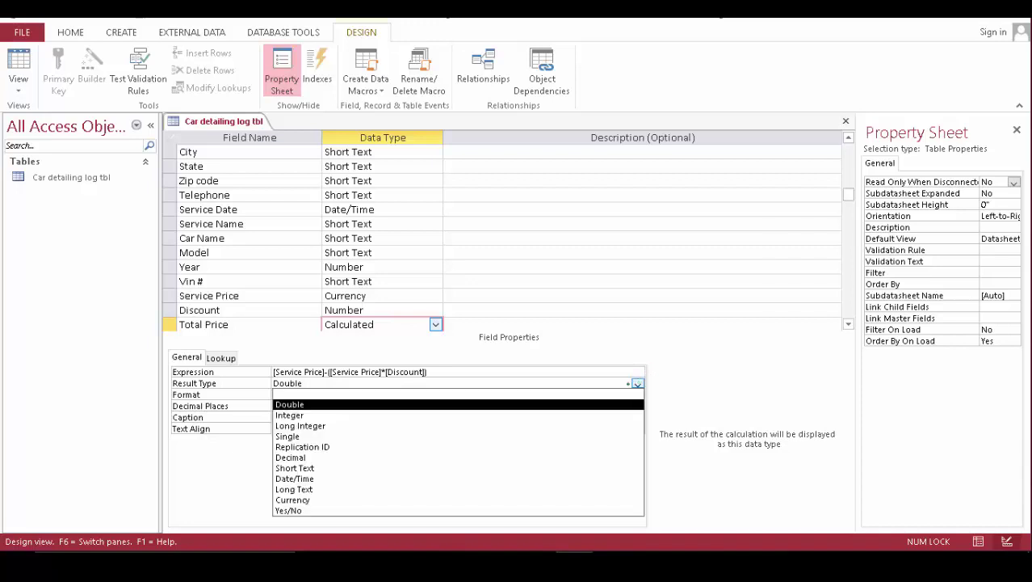
pyautogui.click(574, 433)
# - Format the Total Price field as Currency with 2 decimal places
pyautogui.click(394, 393)
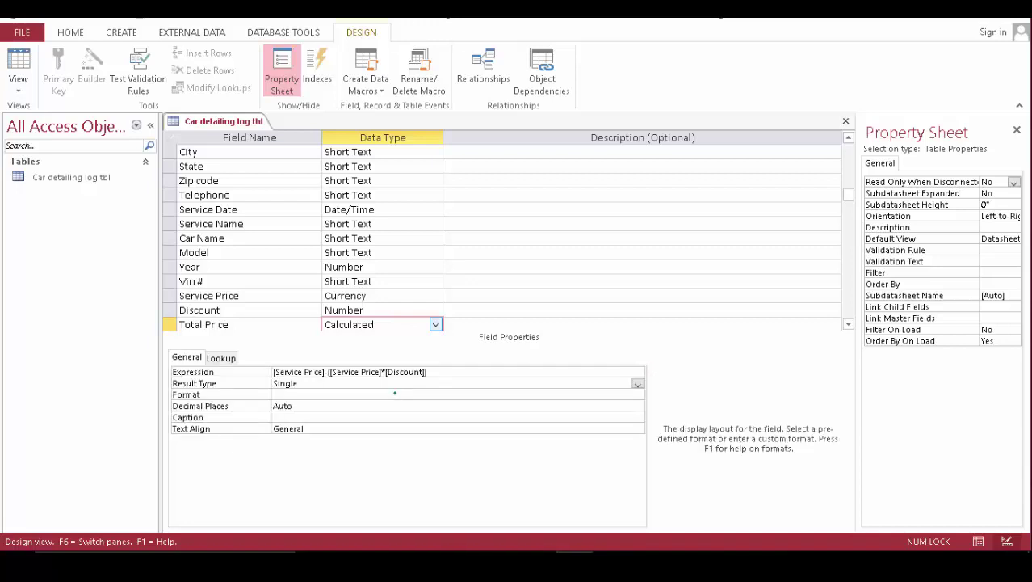
pyautogui.click(637, 394)
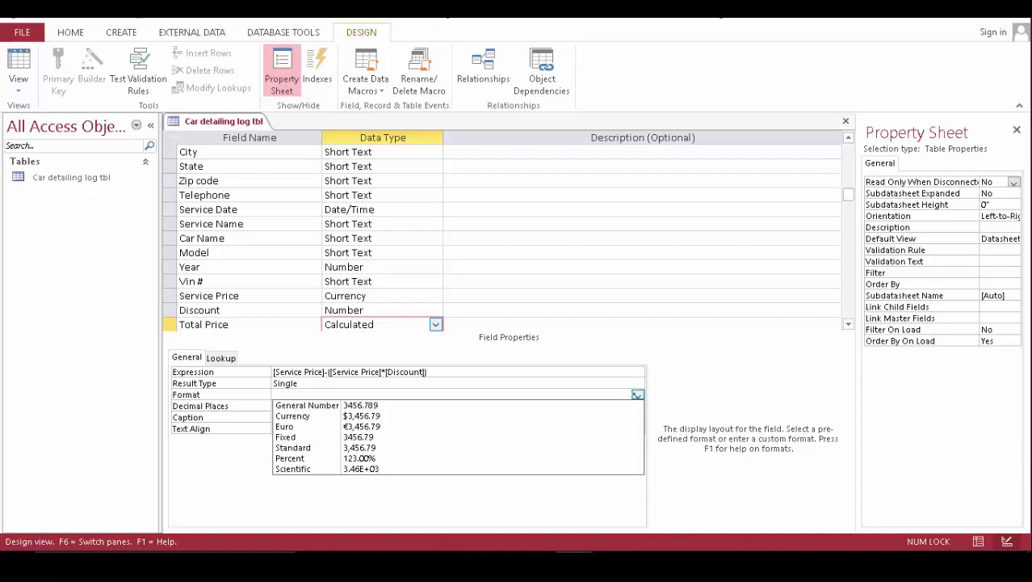
pyautogui.click(370, 415)
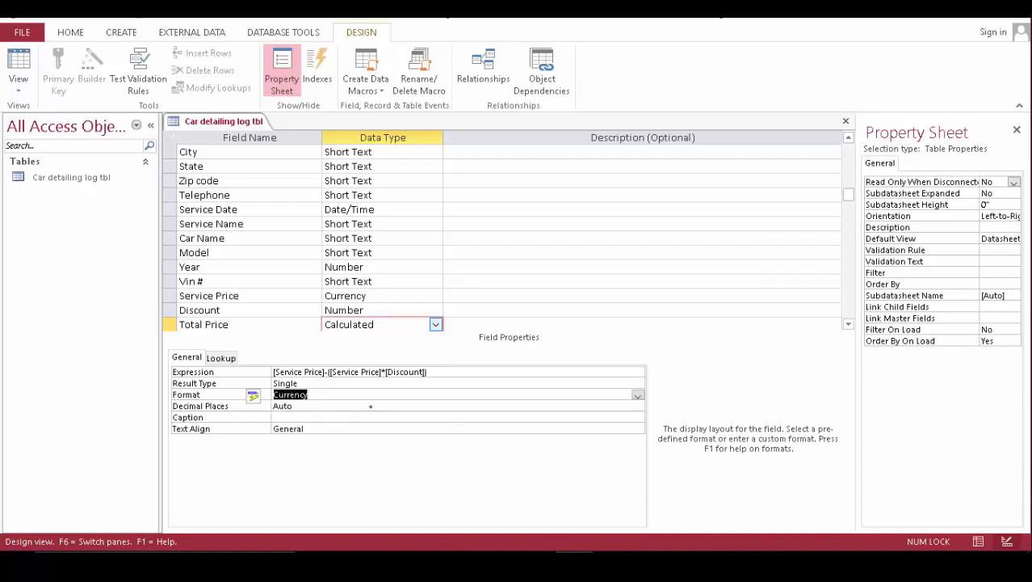
pyautogui.click(321, 406)
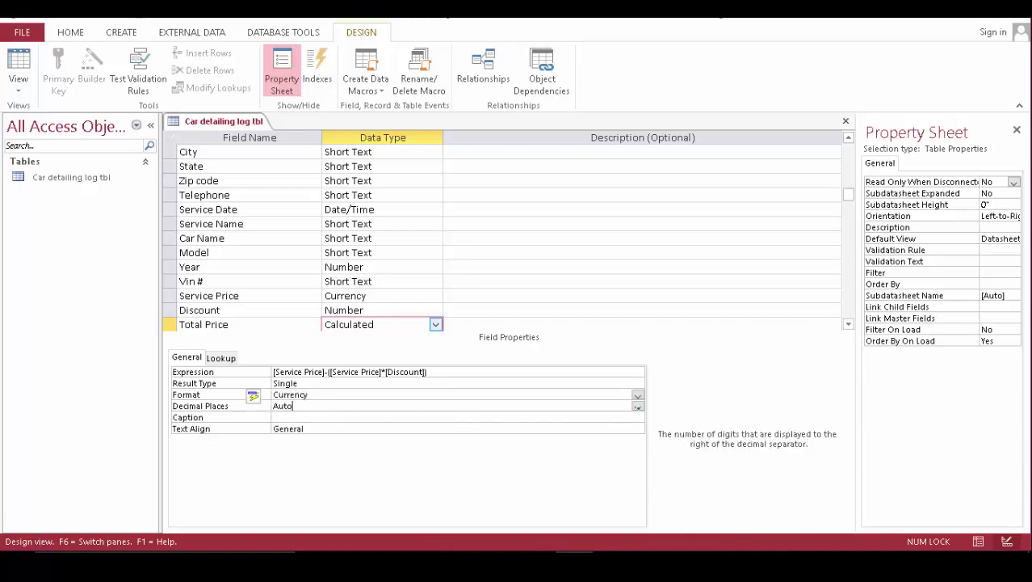
pyautogui.click(638, 405)
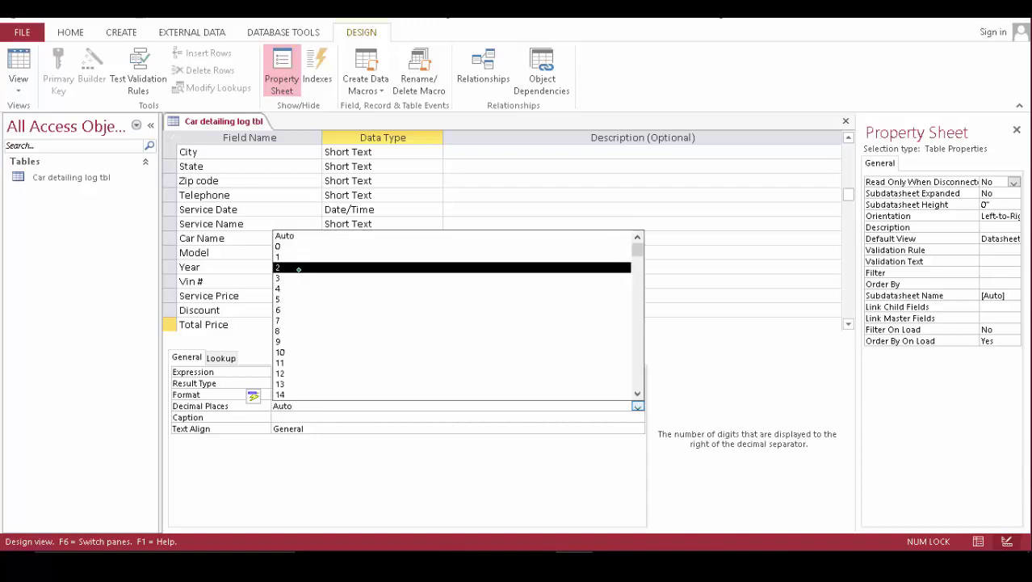
pyautogui.click(298, 269)
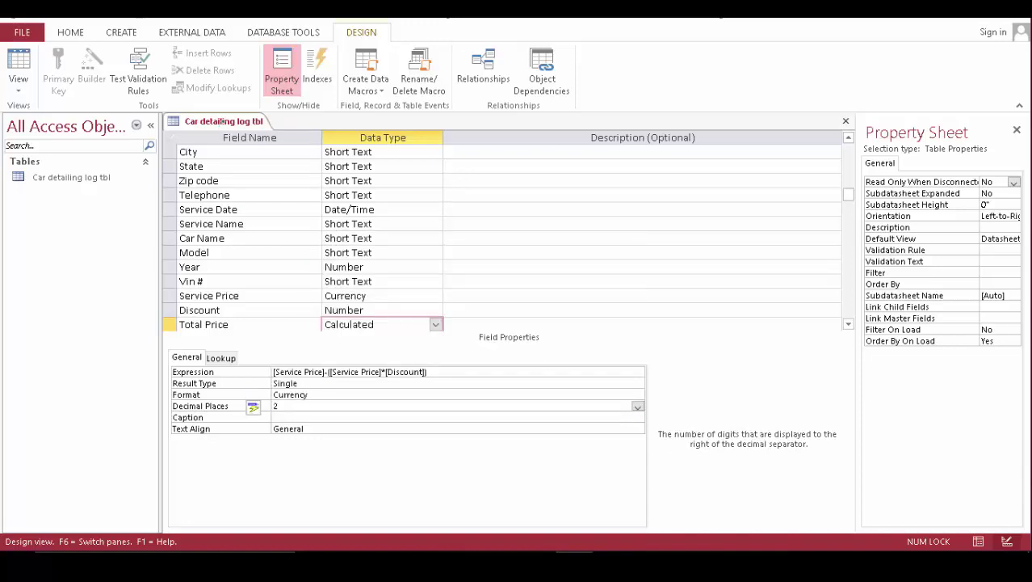
# - Save the table design and return to Datasheet View to check the first record's Total Price format
pyautogui.rightClick(223, 121)
pyautogui.press('Escape')
pyautogui.click(18, 65)
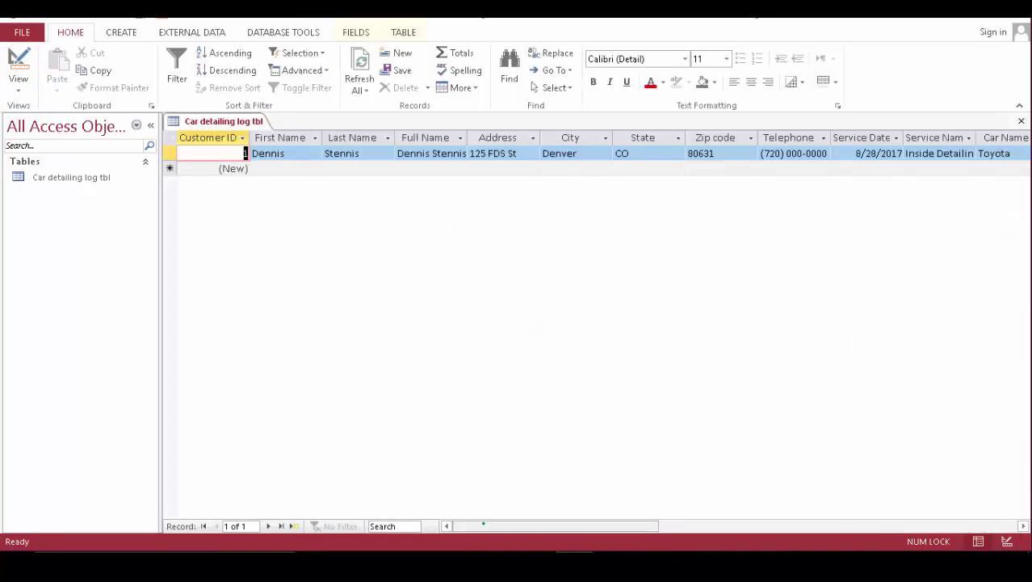
pyautogui.moveTo(535, 526); pyautogui.dragTo(656, 525)
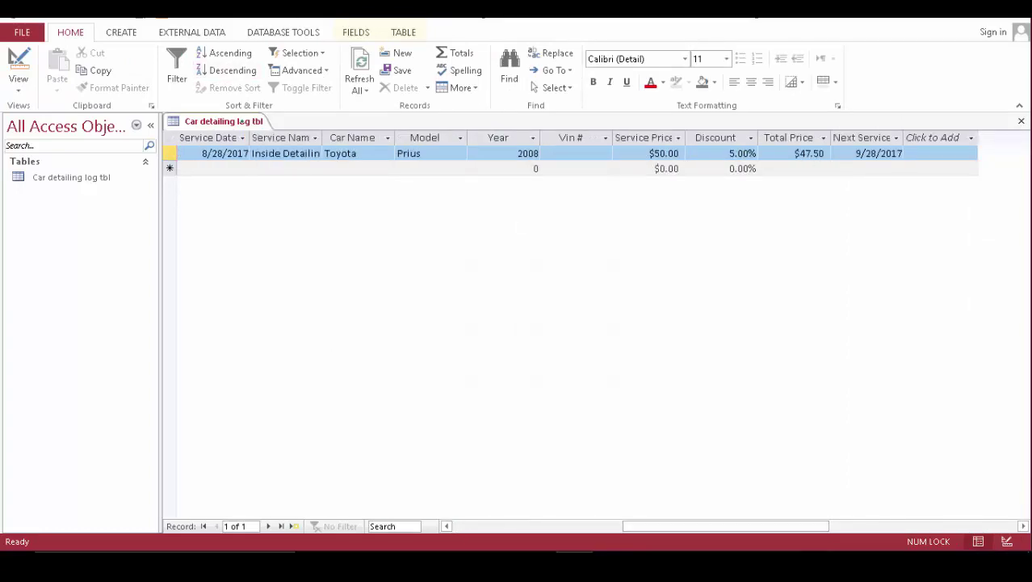
pyautogui.rightClick(251, 122)
pyautogui.click(248, 124)
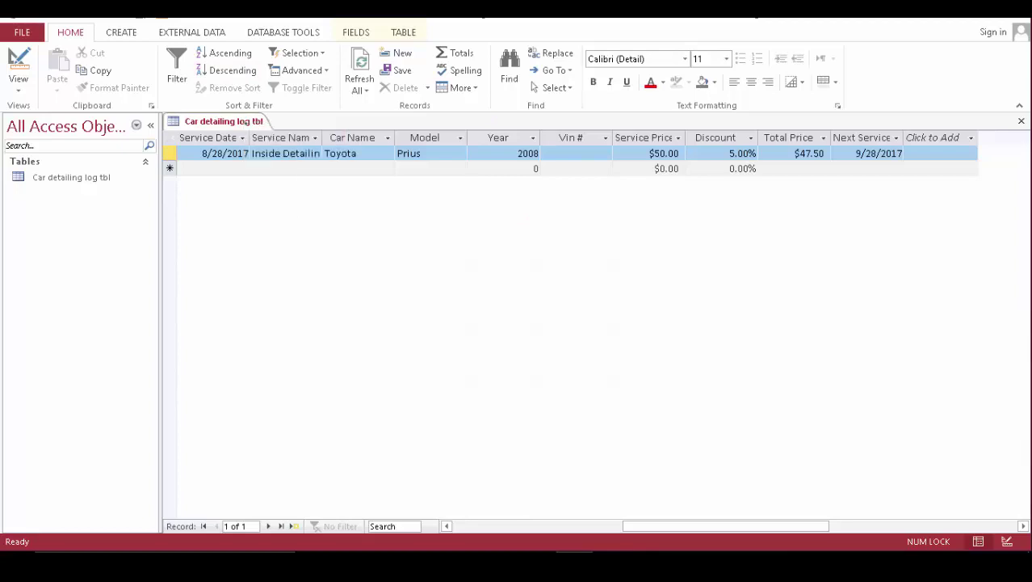